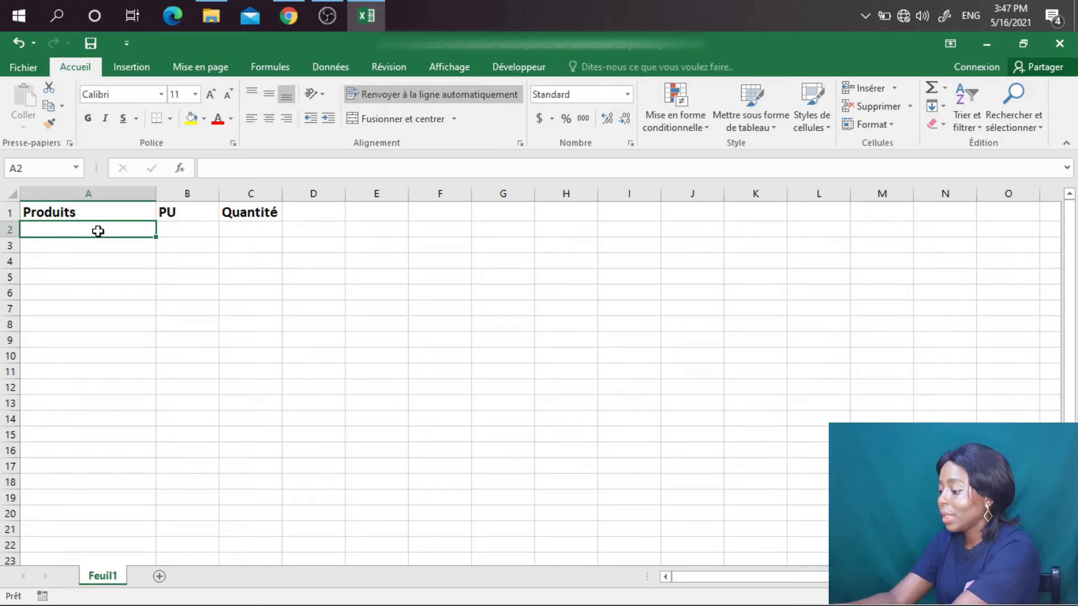
- Enter "Enveloppe verte" and "Enveloppe rouge" on two separate lines within cell A2
type("Enve")
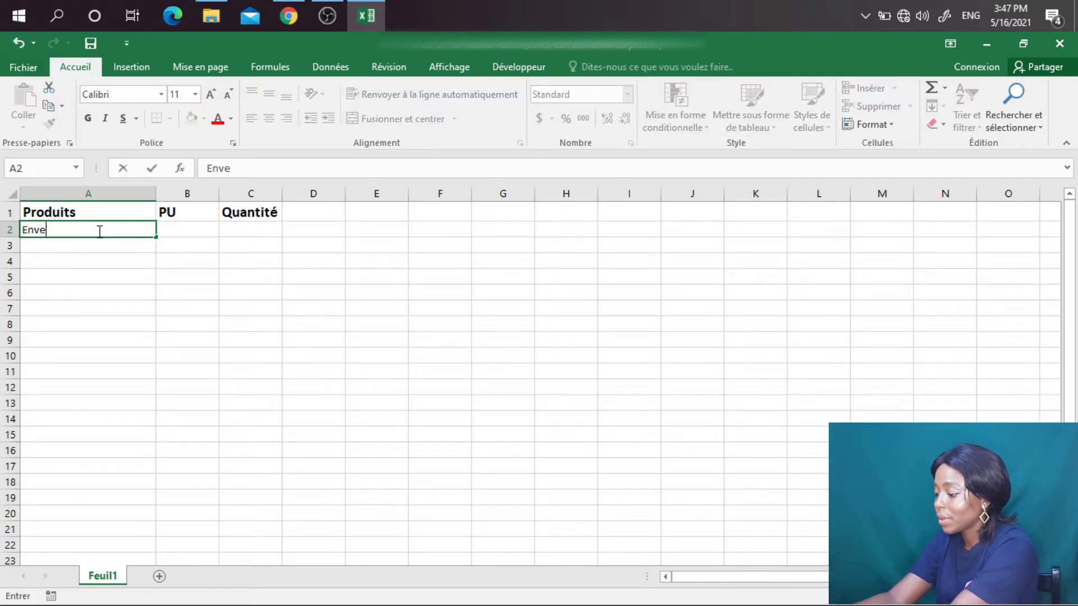
type("loppe verte")
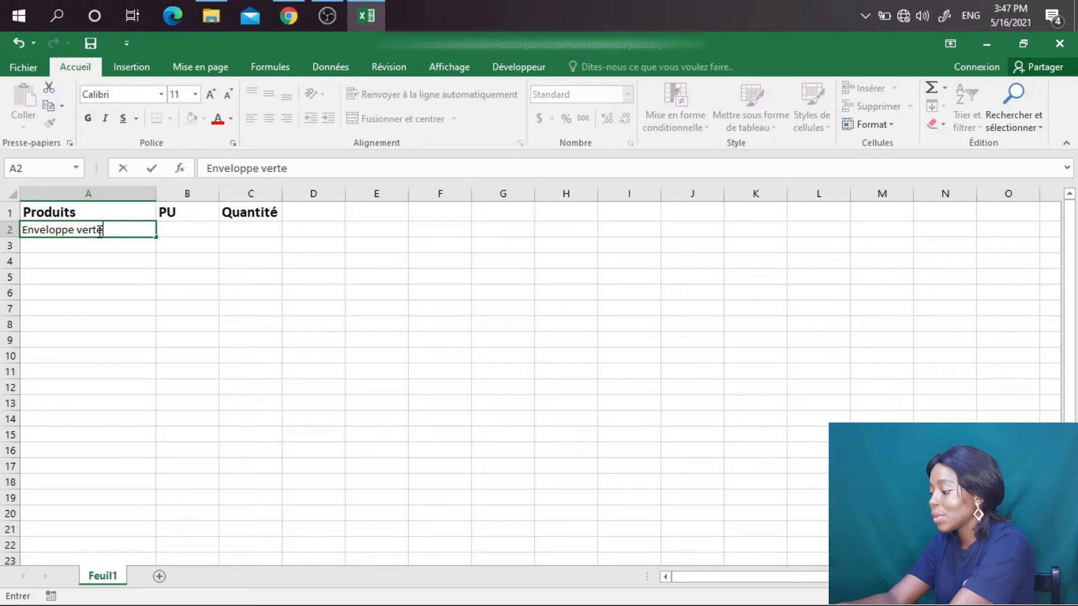
key("alt+Return")
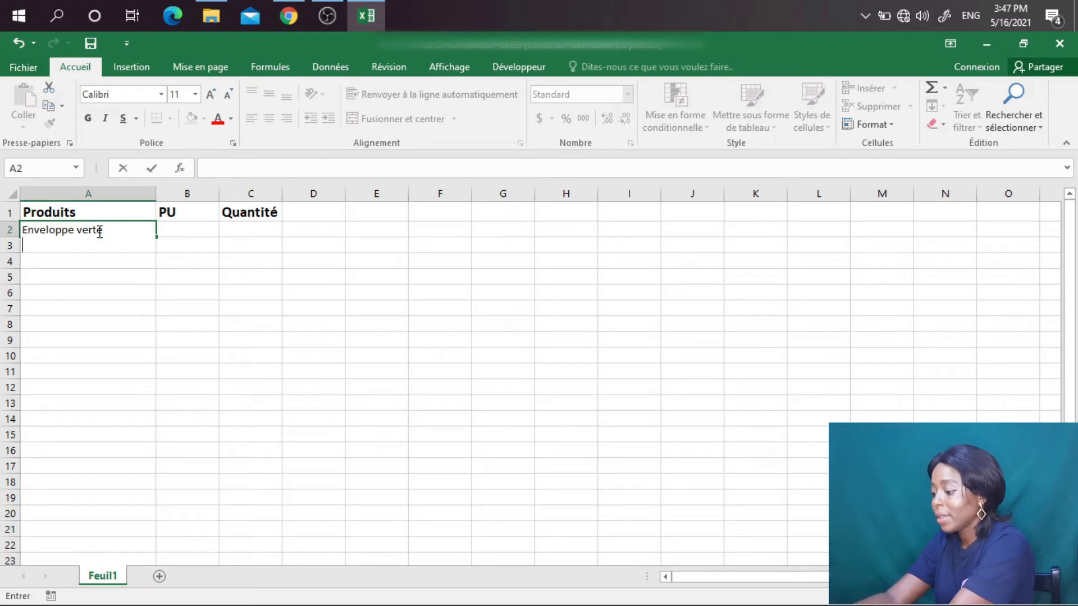
type("En")
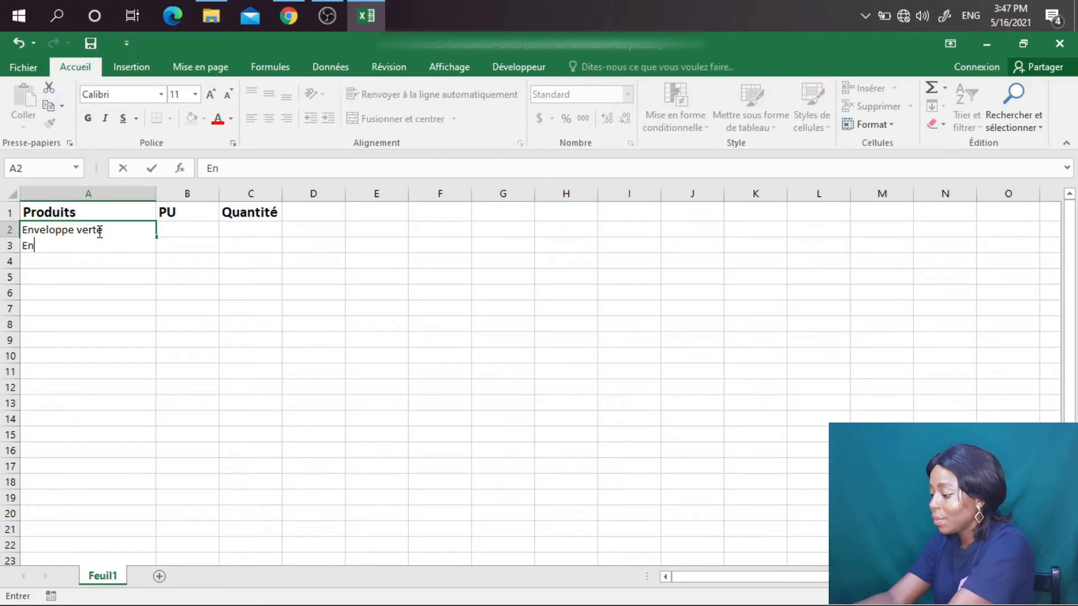
type("velopp")
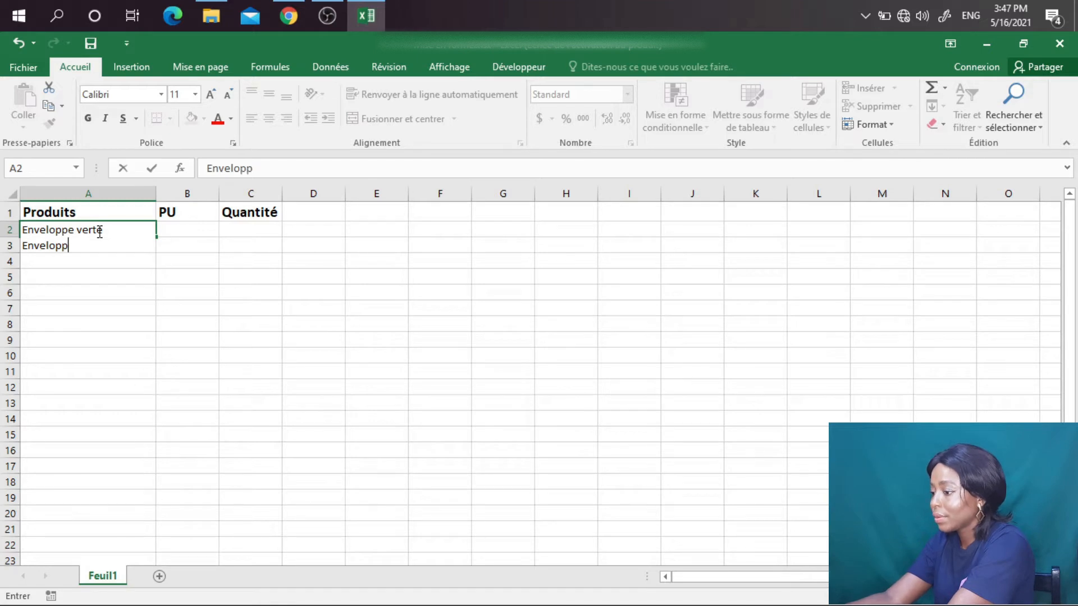
type("e")
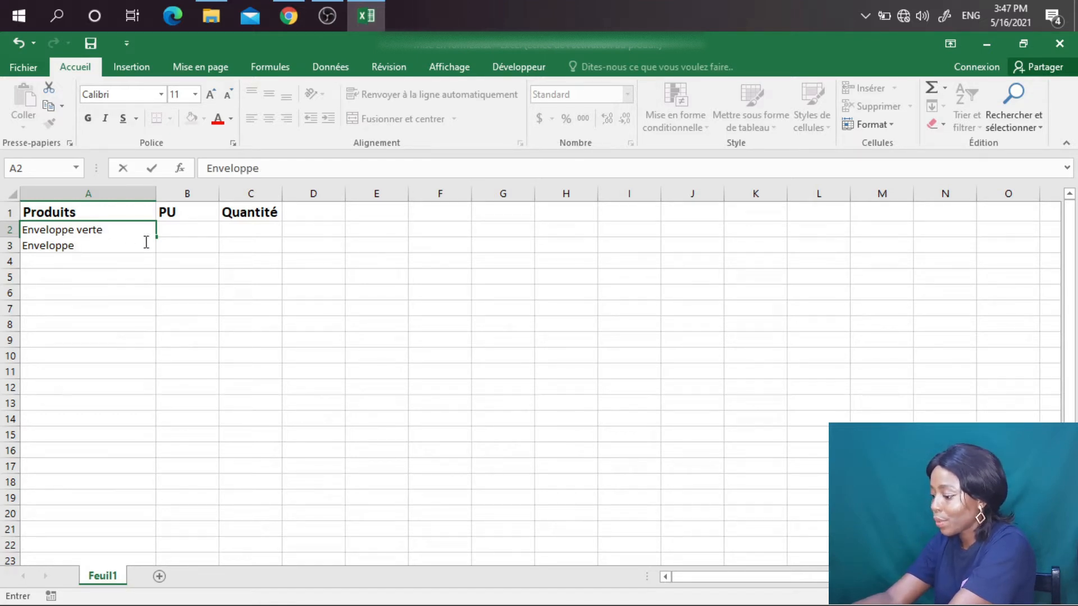
type(" rouge")
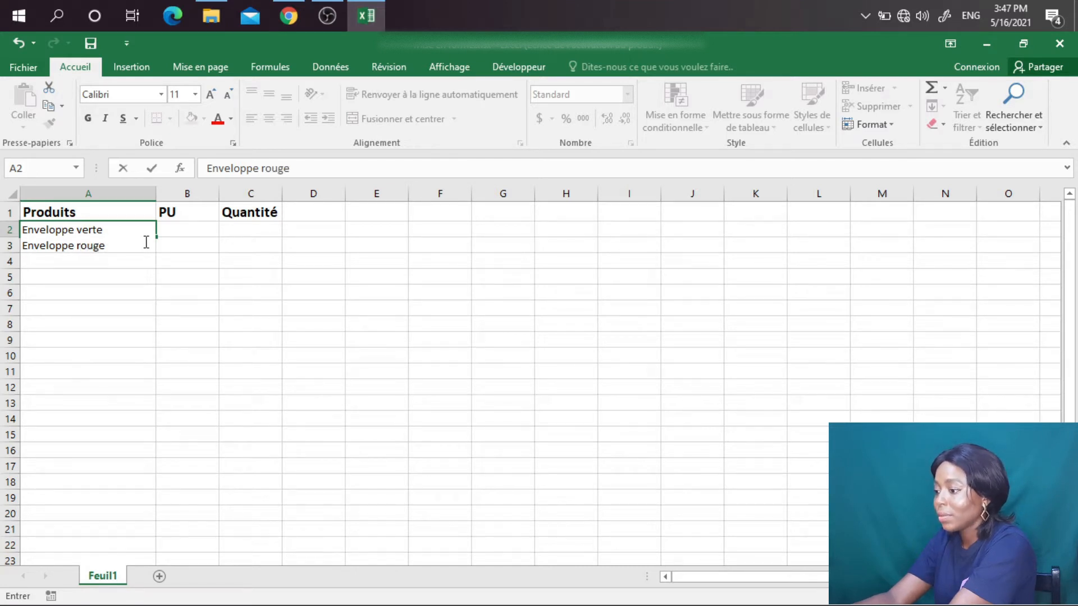
key("Return")
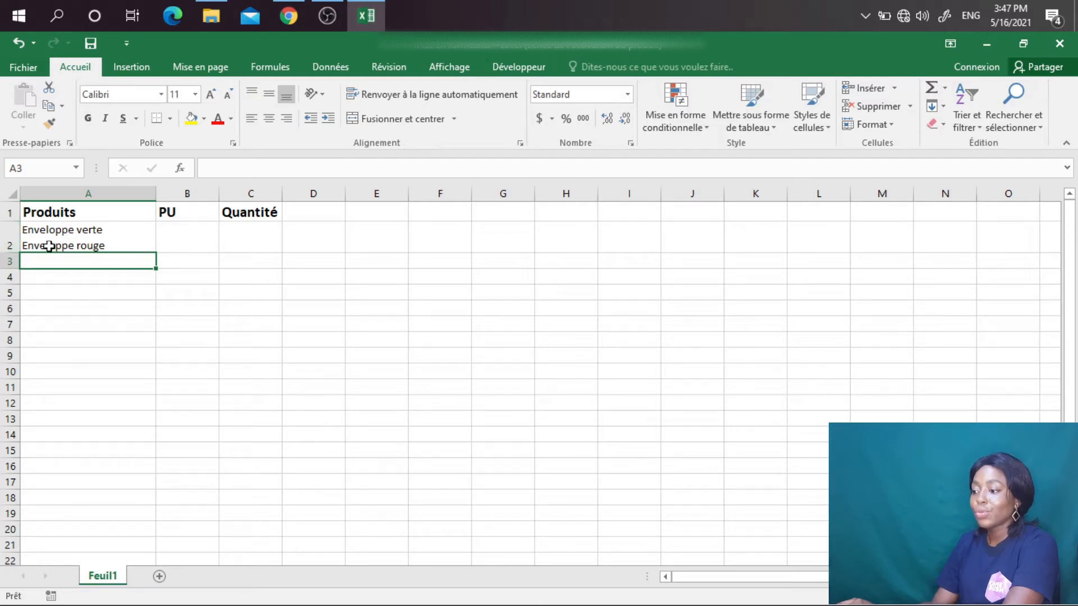
- Fill the two-line product entry from A2 down through A10
left_click(2, 237)
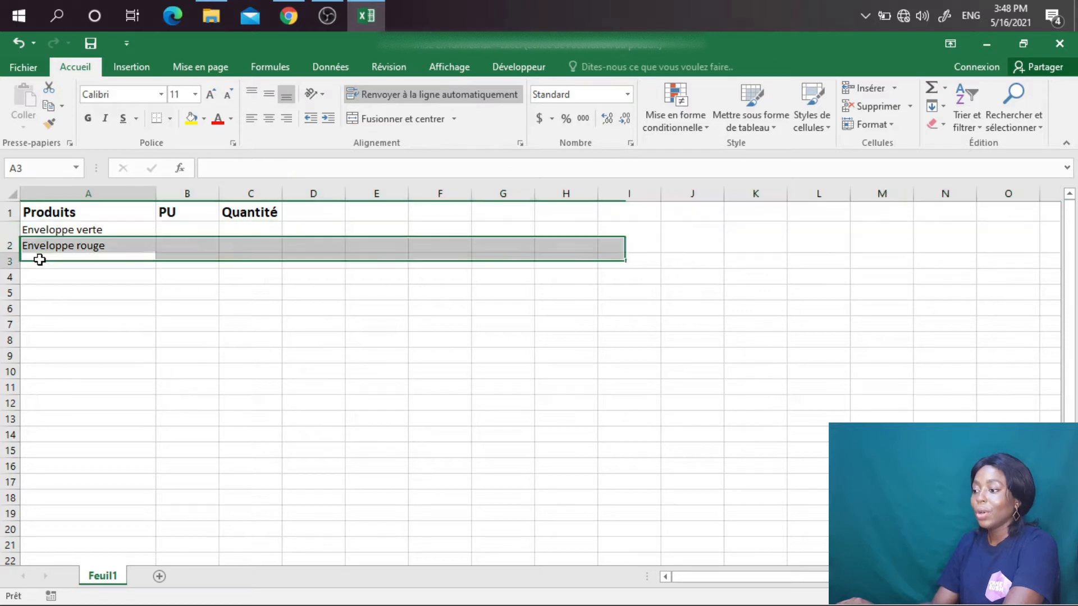
left_click(40, 259)
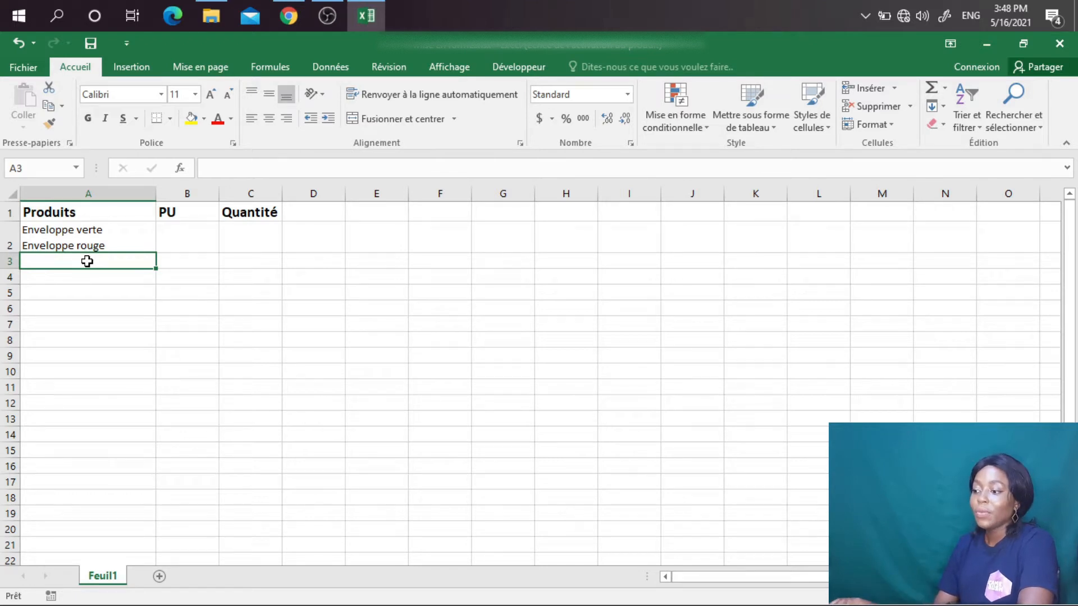
left_click(61, 244)
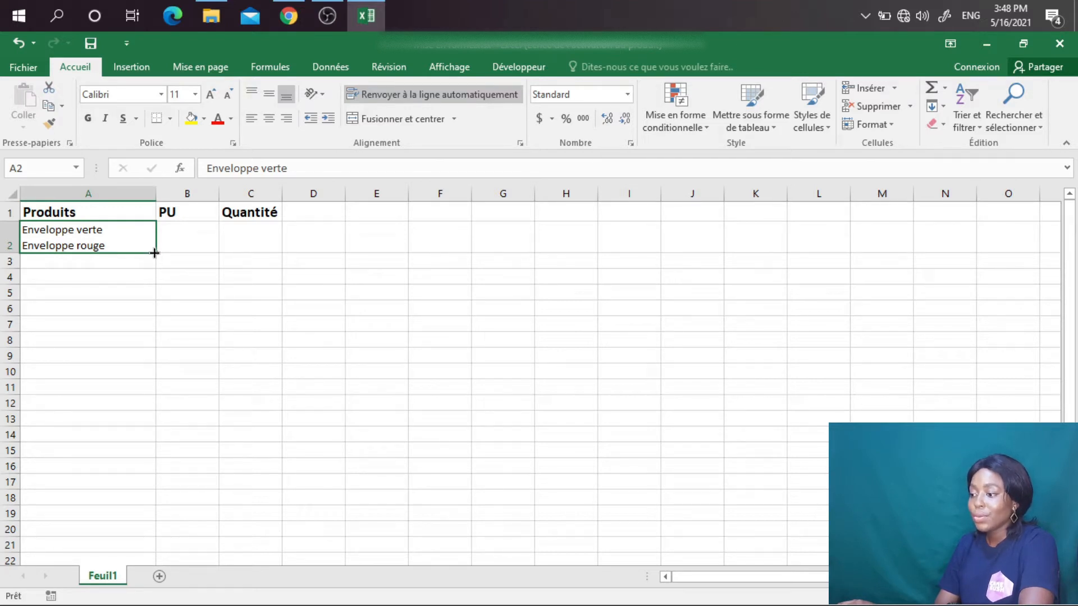
left_click_drag(155, 254, 144, 383)
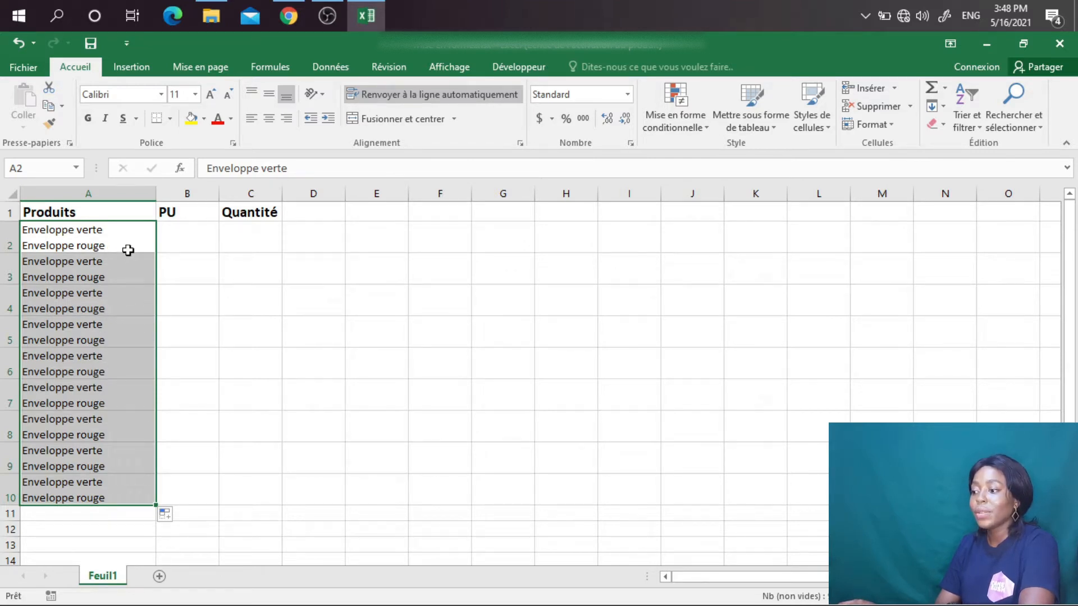
- Fill the two-line entry from A2 across the row through D2
left_click(128, 249)
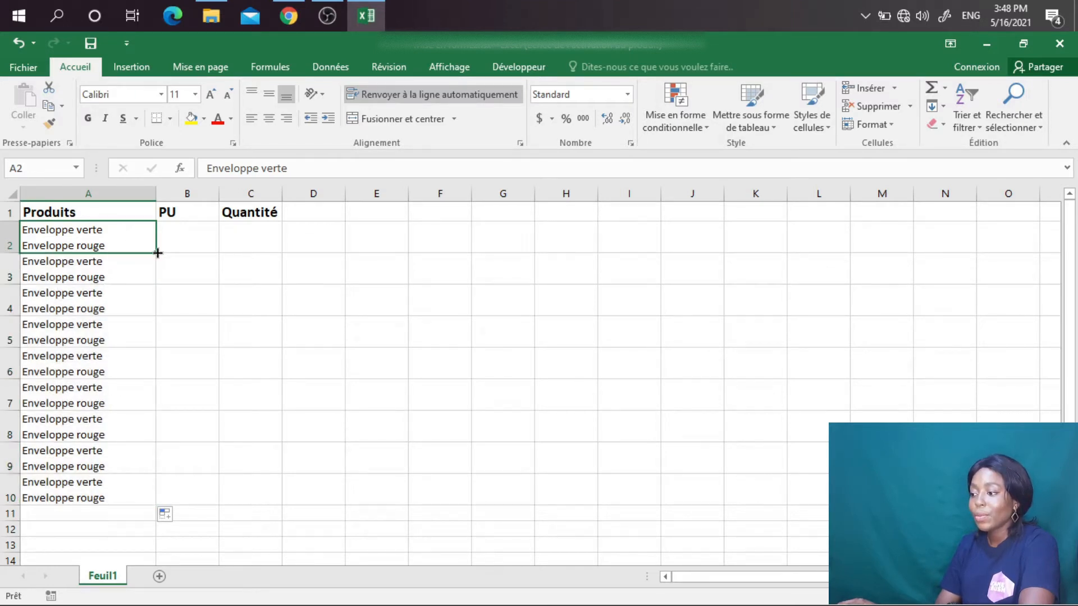
left_click_drag(159, 253, 325, 252)
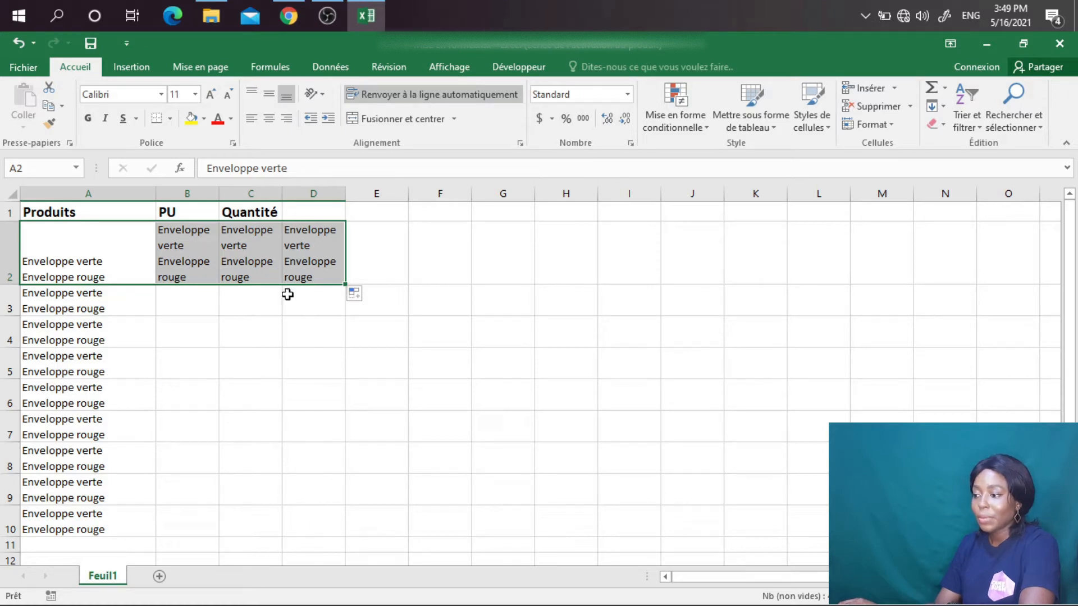
left_click(127, 260)
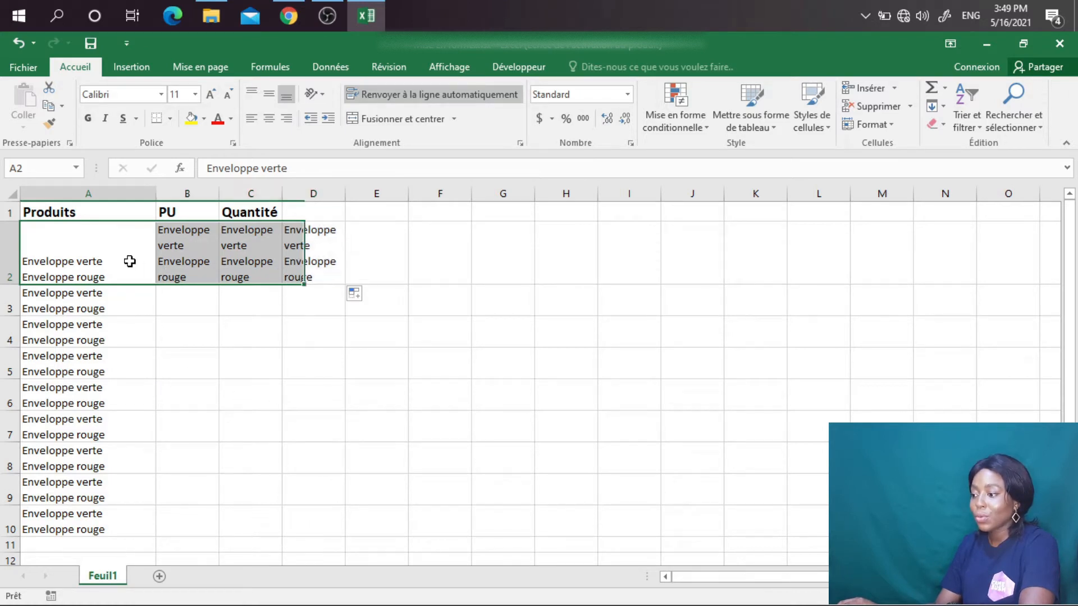
left_click(248, 393)
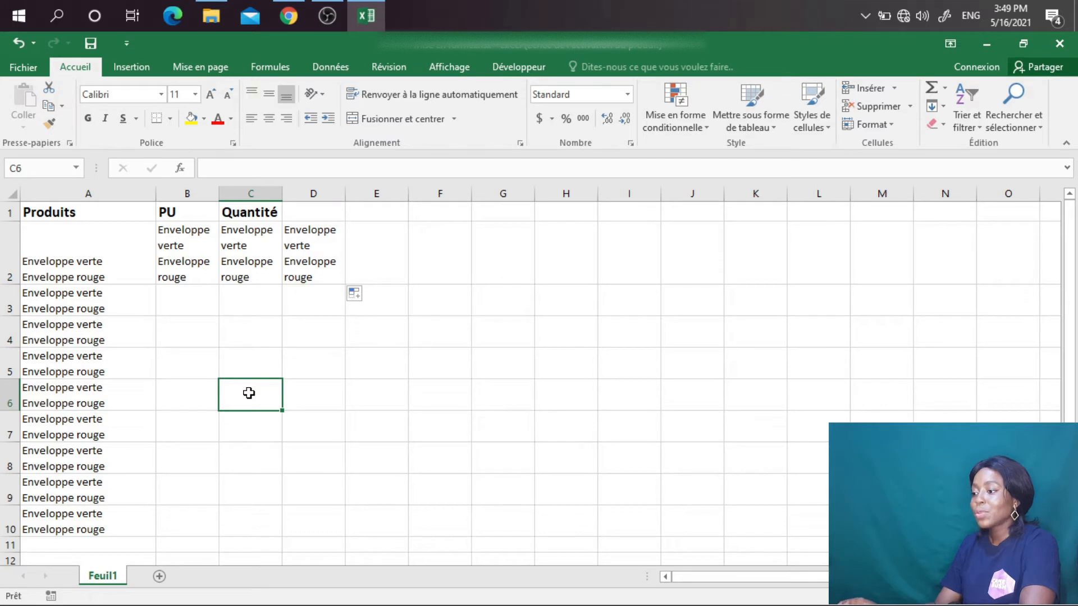
- Copy the two-line entry from A2 and paste it into C6
left_click(96, 272)
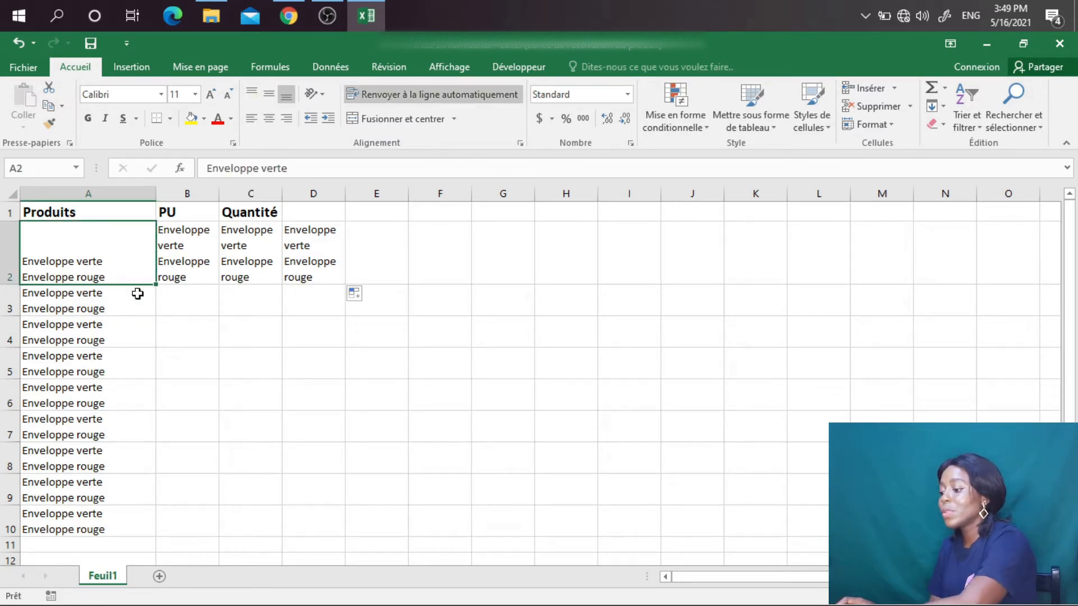
key("ctrl+c")
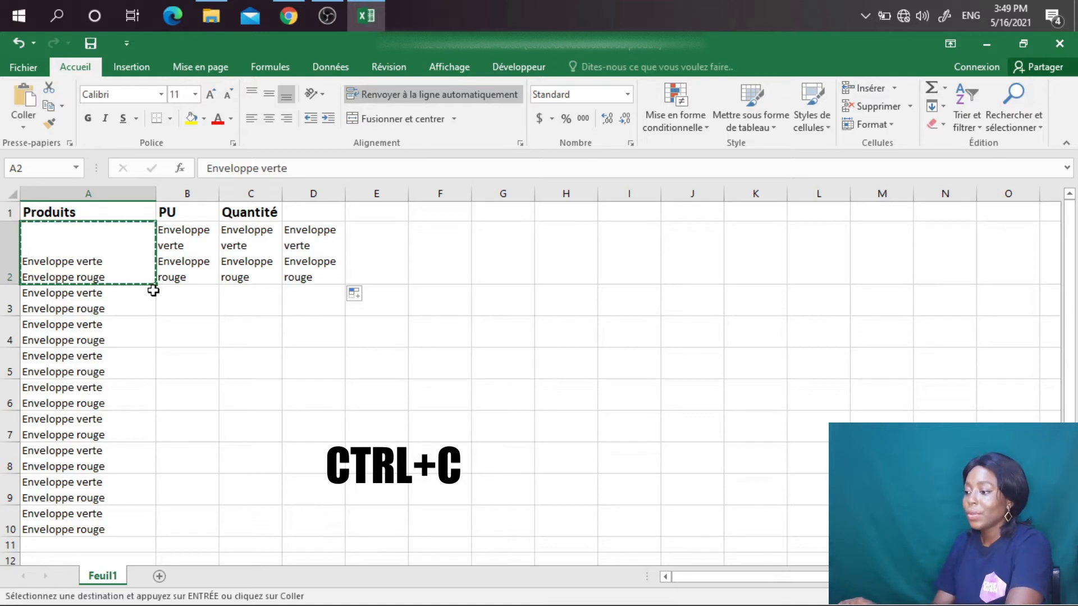
left_click(247, 392)
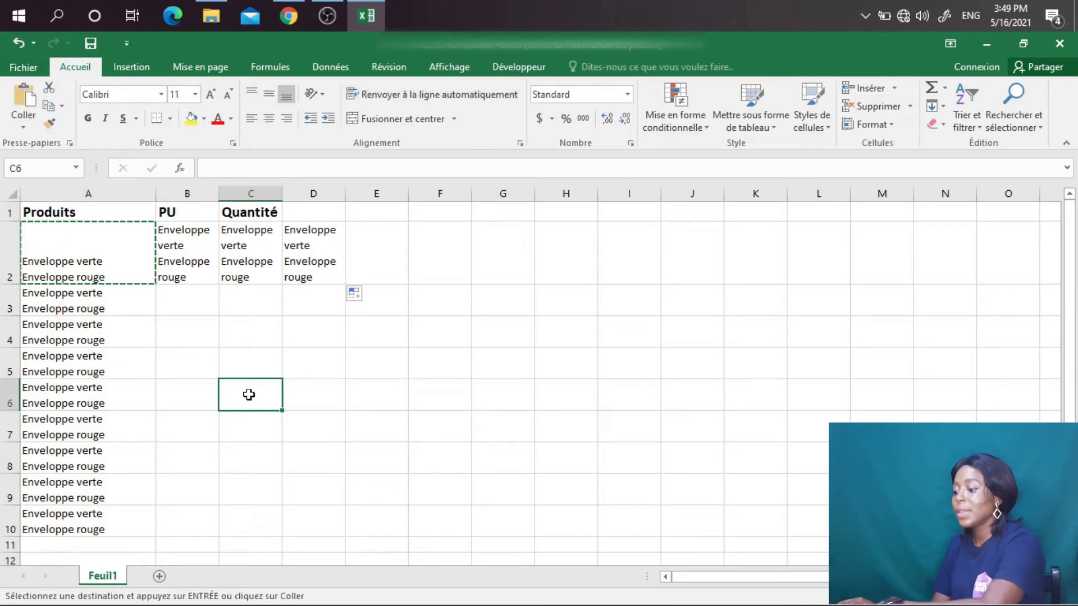
key("ctrl+v")
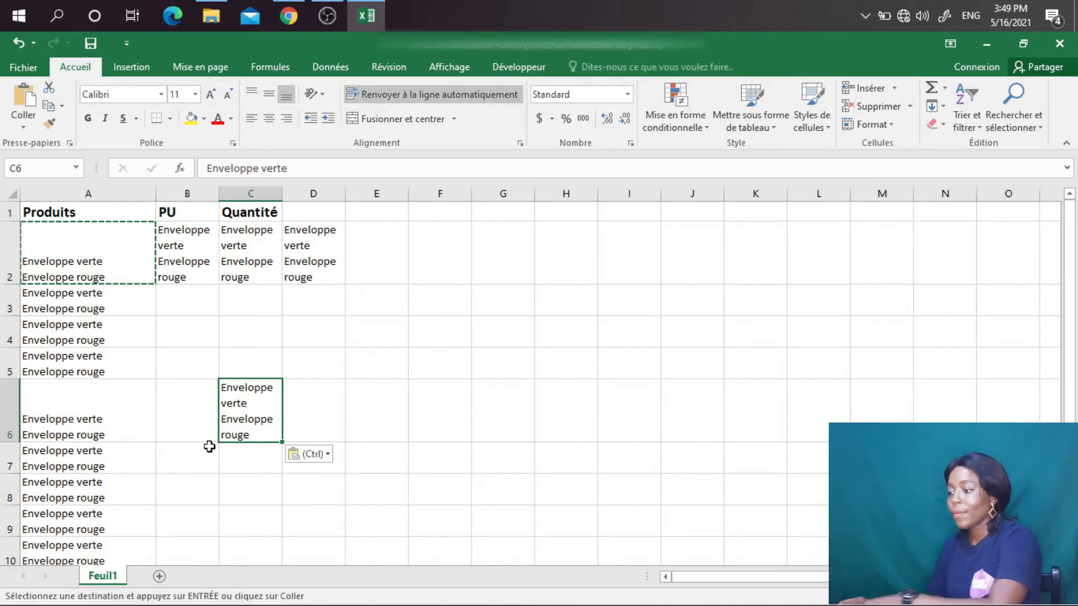
key("Escape")
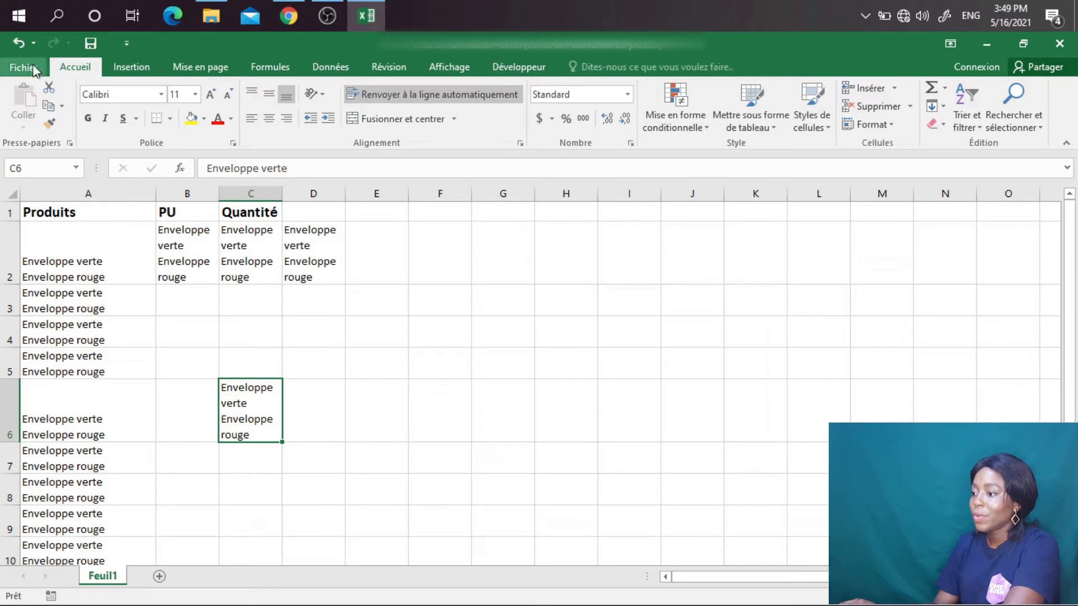
- Undo the paste in C6 and the fill across B2:D2, and clear the copy selection
left_click(17, 42)
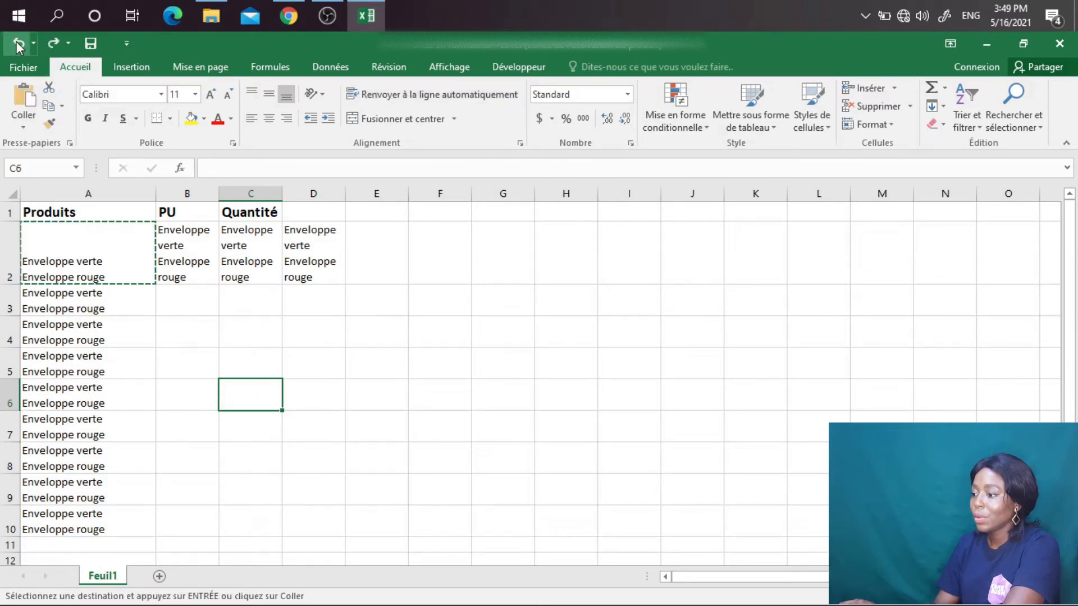
left_click(15, 42)
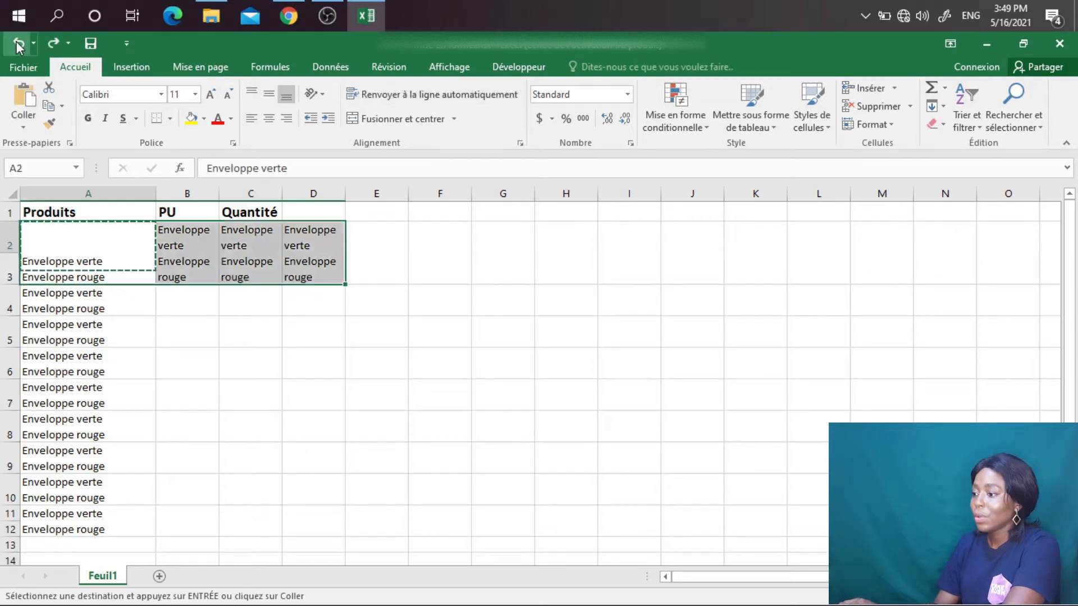
left_click(184, 243)
key("Escape")
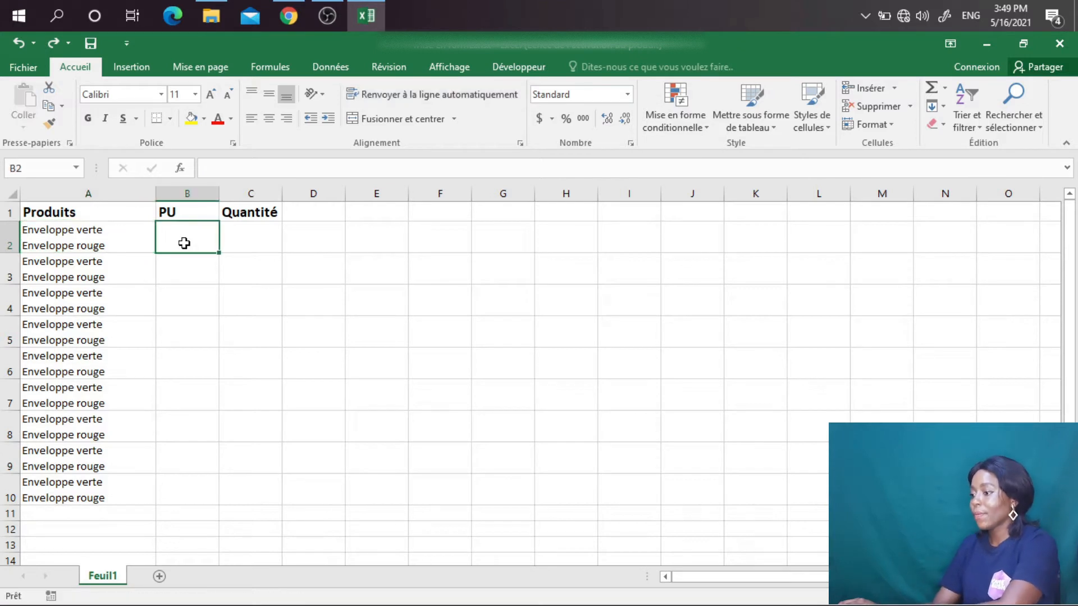
- Enter 1000 as the PU in B2 and fill it down through B10
left_click(186, 256)
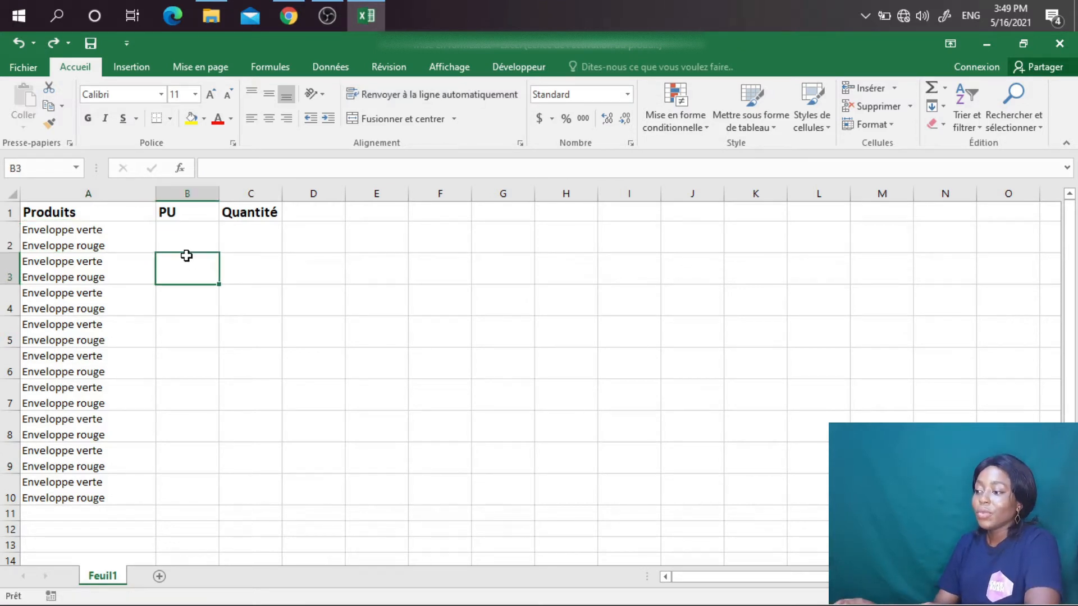
left_click(180, 240)
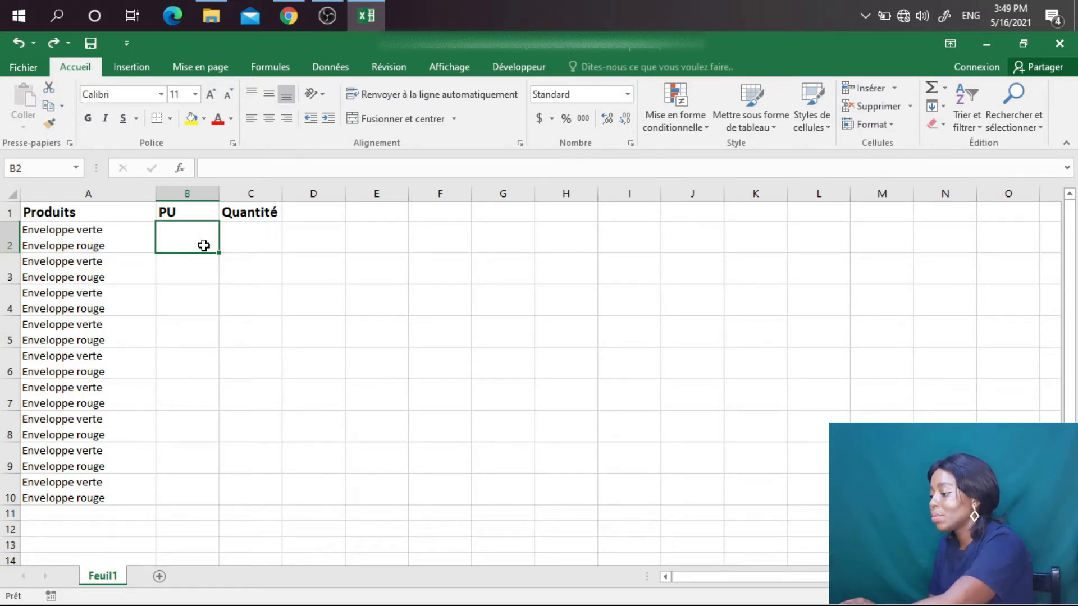
type("1")
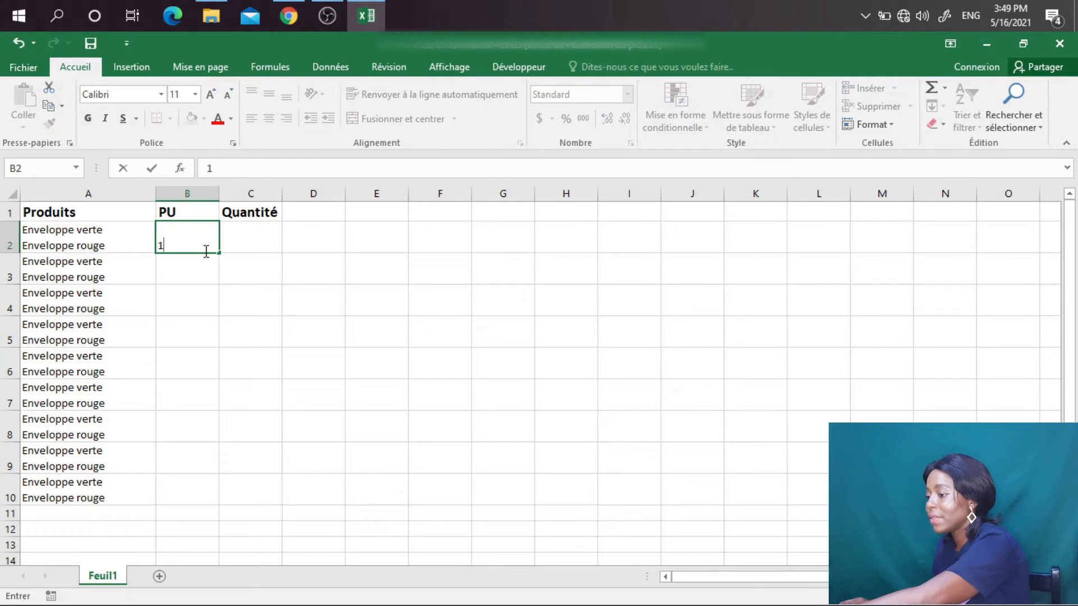
type("000")
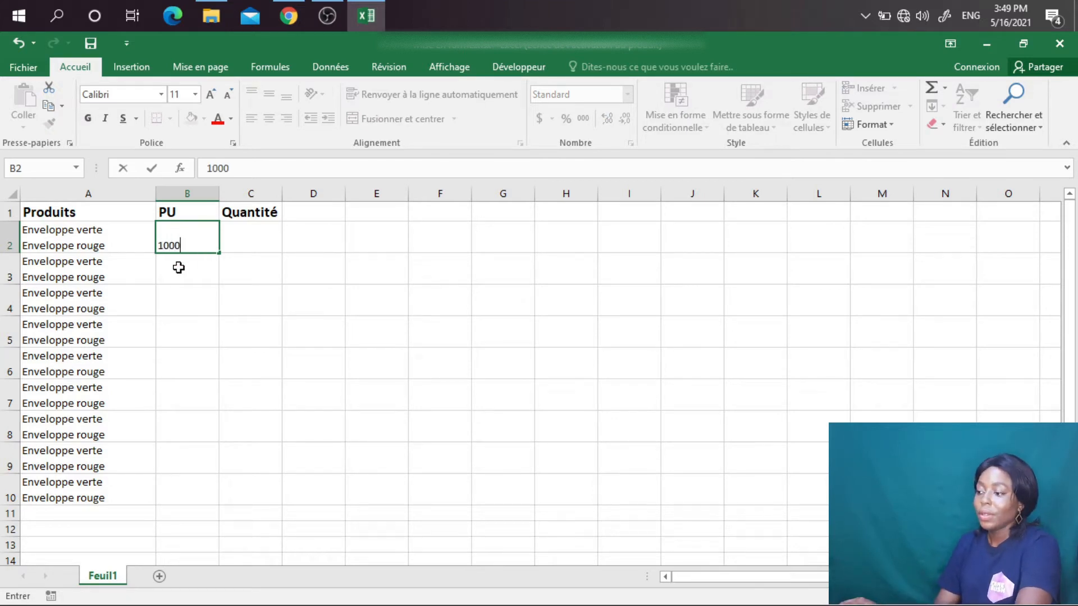
left_click(185, 264)
left_click(207, 238)
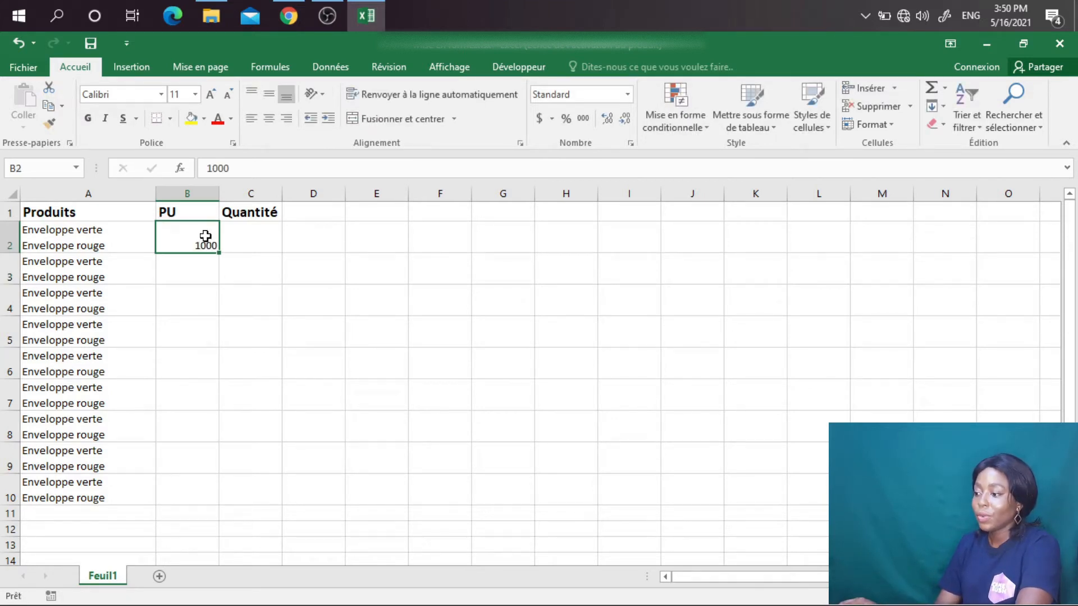
mouse_move(219, 253)
left_mouse_down()
mouse_move(197, 329)
mouse_move(197, 498)
left_mouse_up()
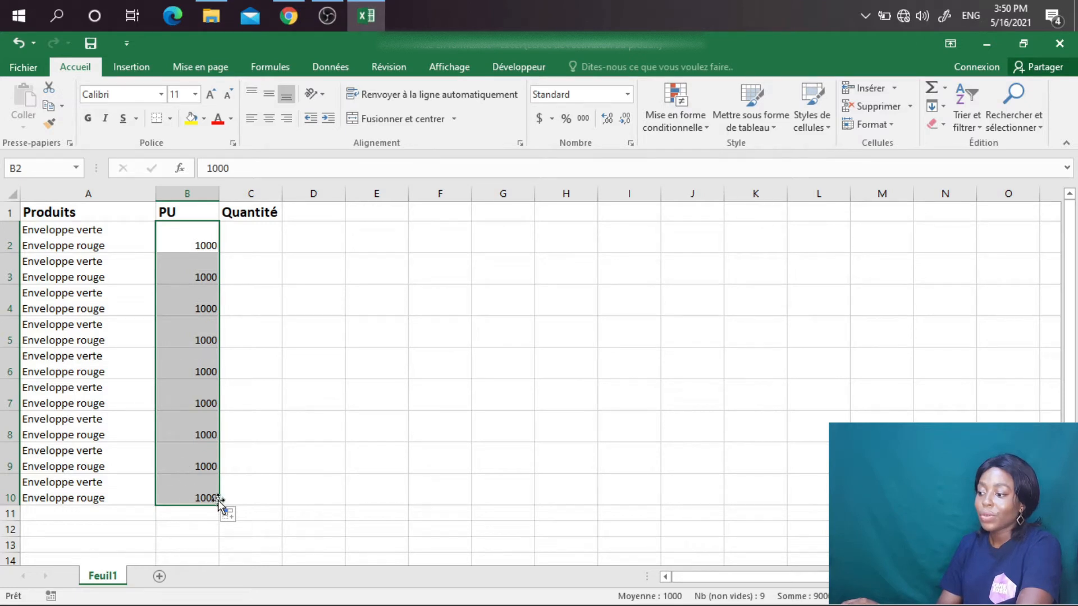
- Examine the auto fill options offered for the filled PU values without choosing another one
left_click(241, 522)
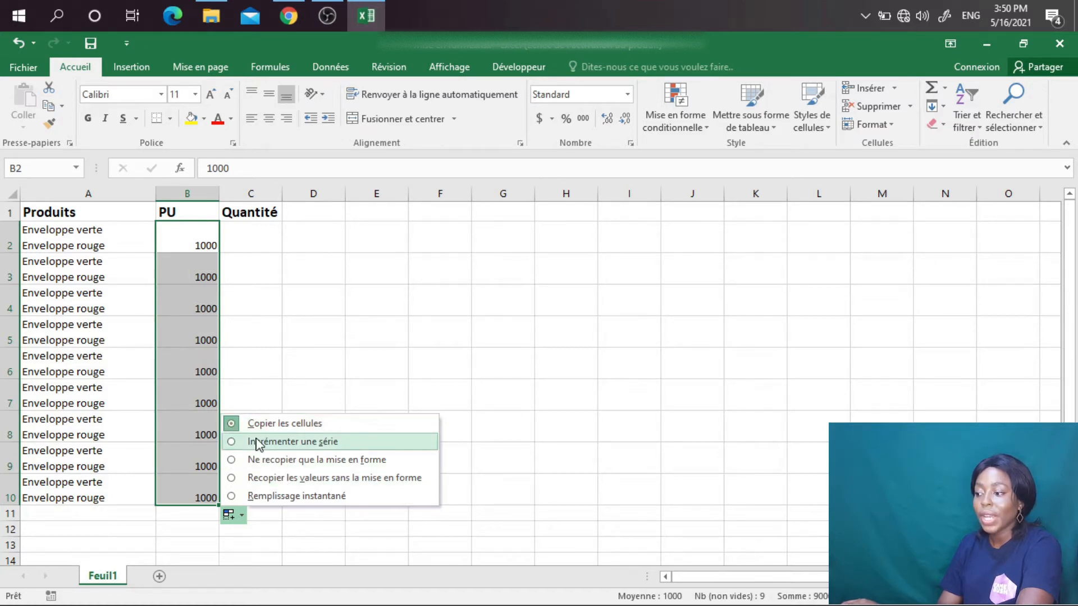
left_click(190, 515)
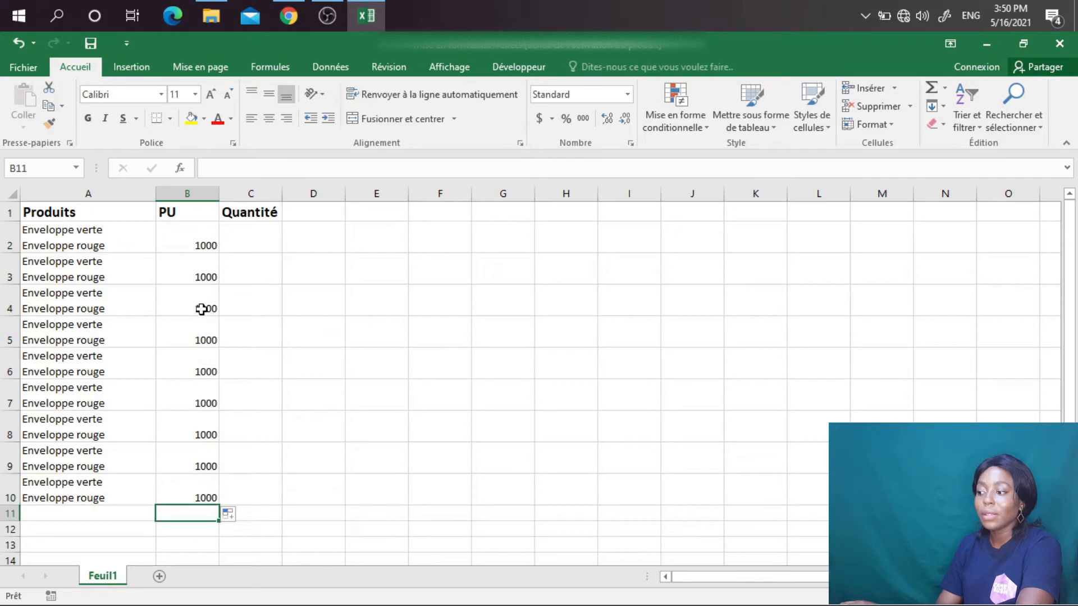
left_click(210, 248)
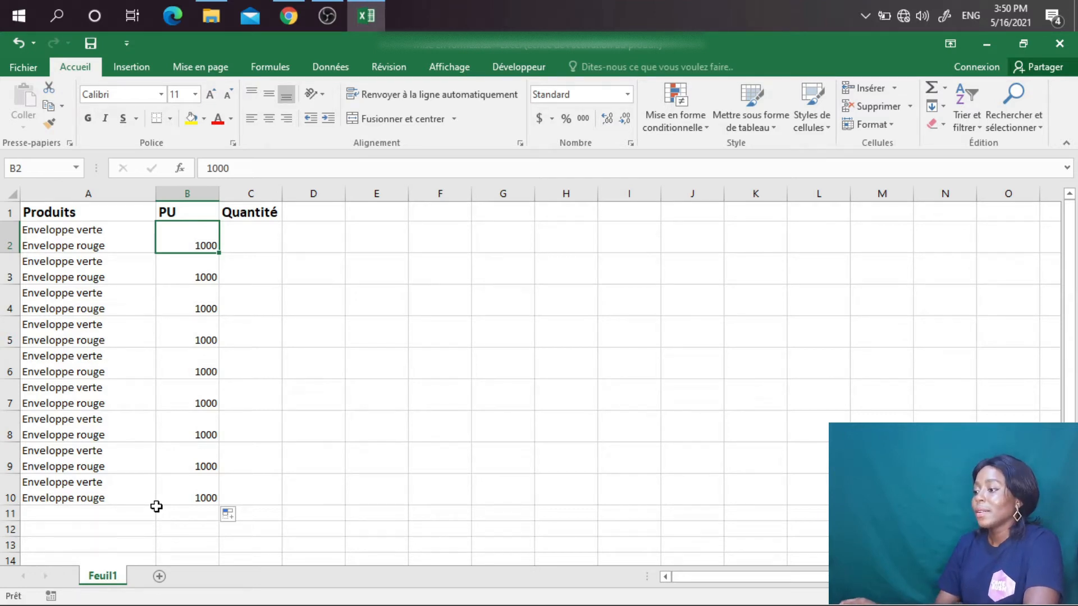
left_click(255, 239)
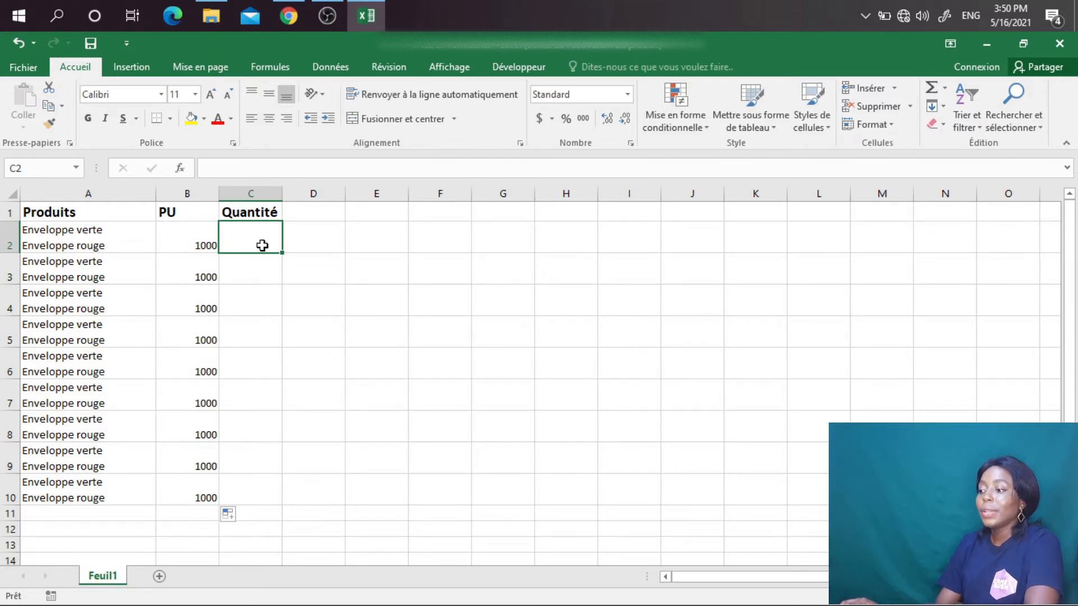
left_click(138, 257)
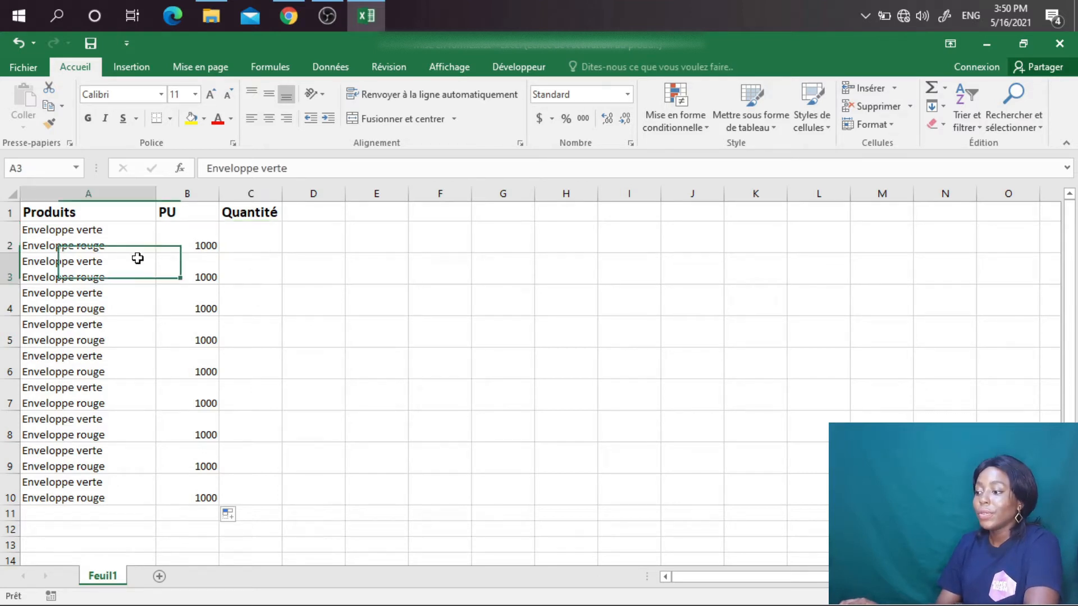
- Enter the quantities 1, 2 and 3 in C2, C3 and C4
left_click(245, 240)
double_click(253, 238)
type("1")
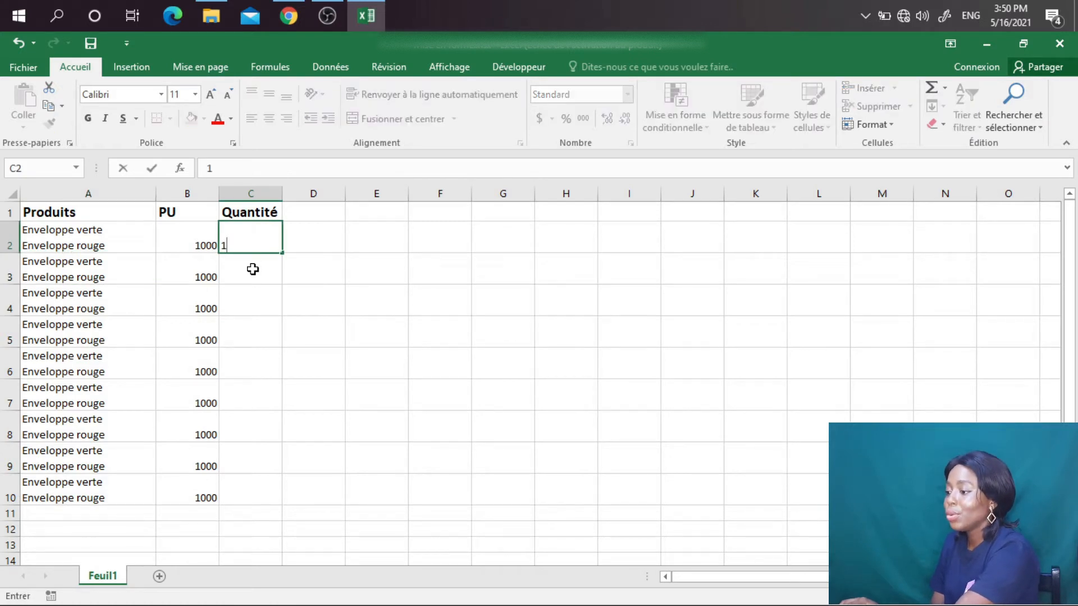
key("Return")
type("1")
key("BackSpace")
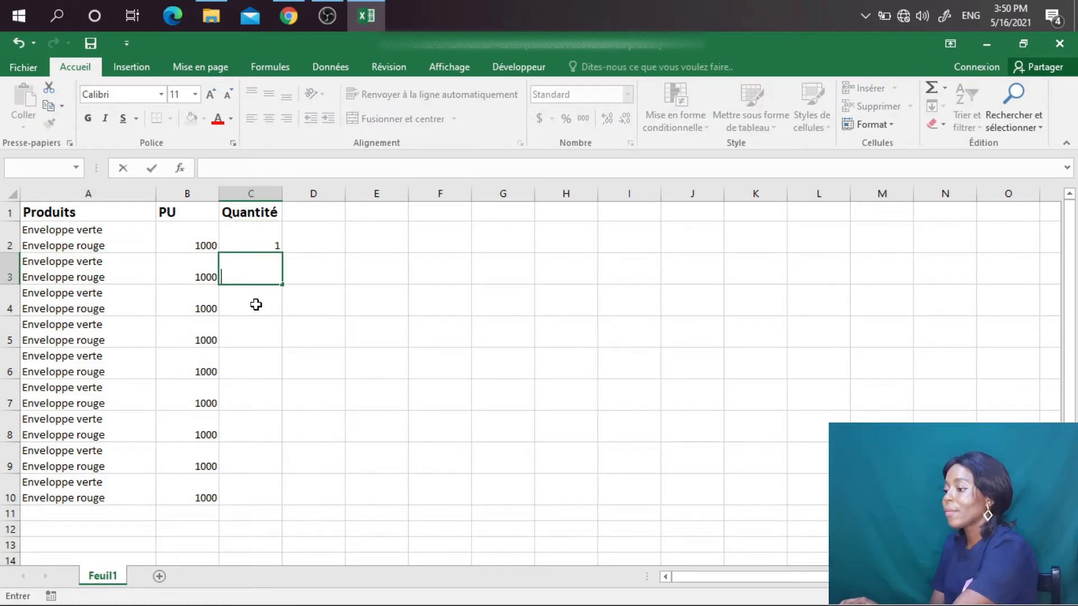
type("2")
key("Return")
type("3")
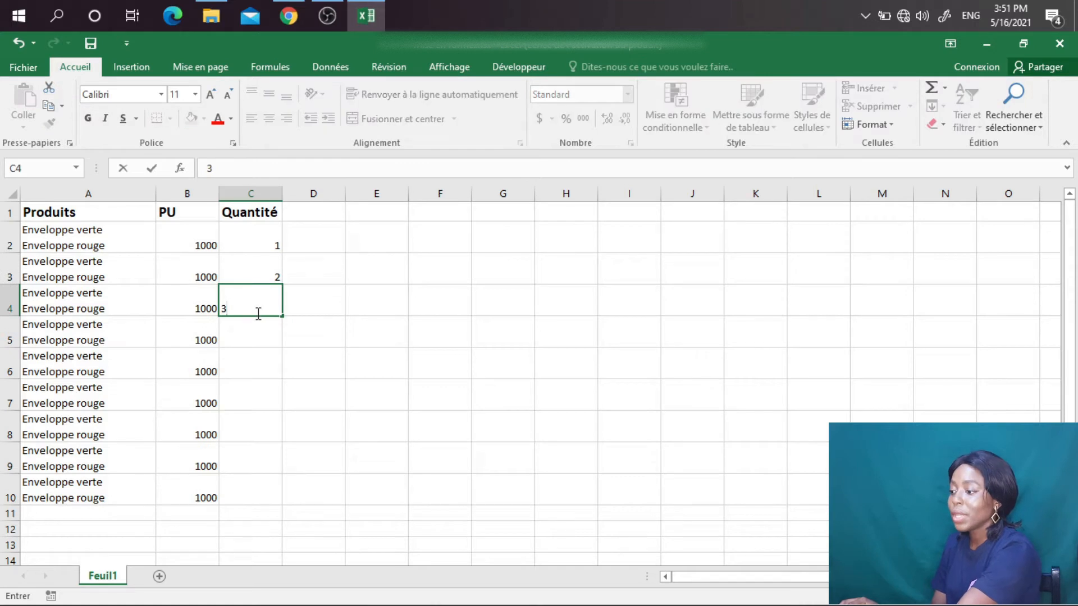
key("Return")
- Fill the quantity in C2 down through C10 and switch the fill option to an incremented series
left_click(272, 242)
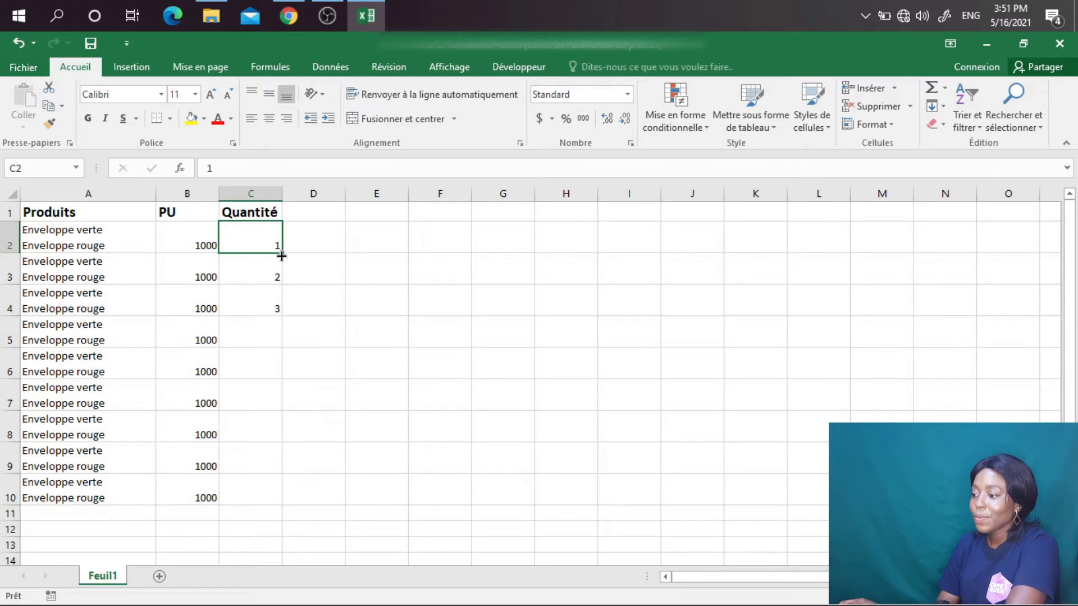
left_click_drag(282, 251, 270, 501)
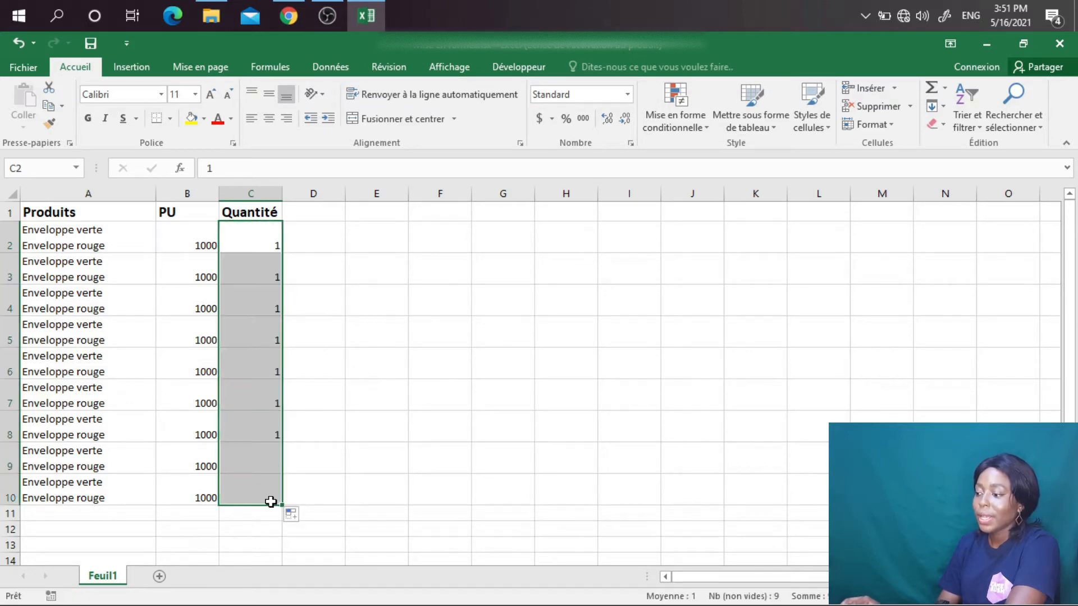
left_click(296, 515)
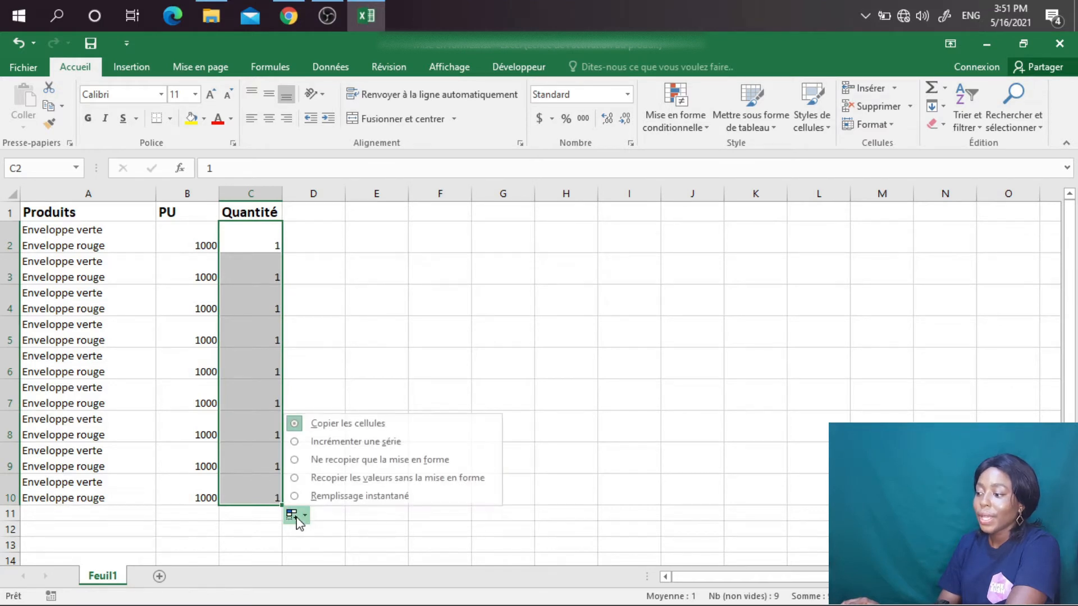
left_click(322, 443)
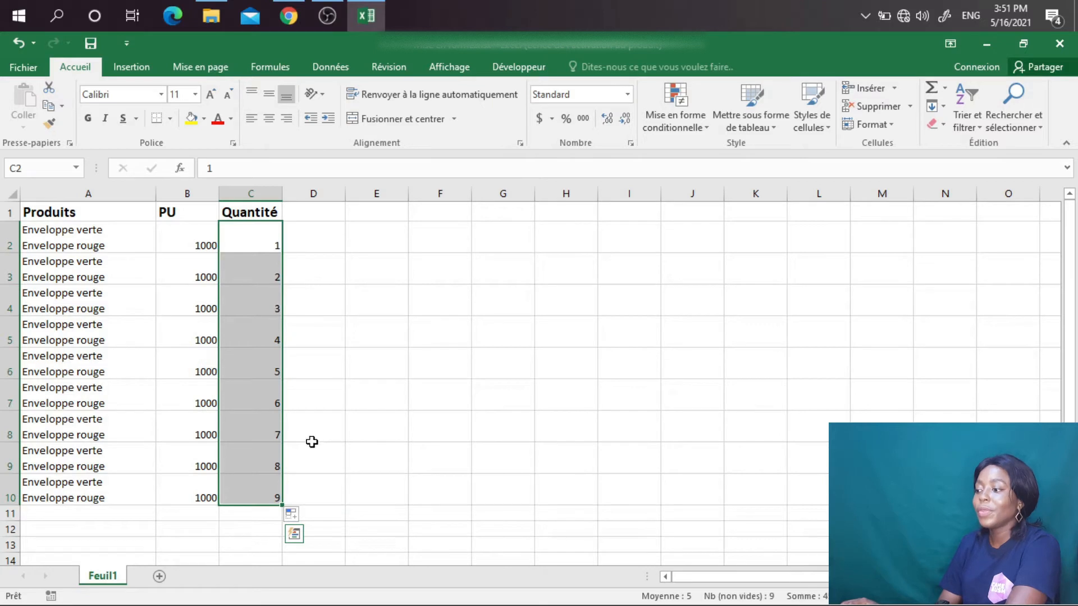
left_click(306, 453)
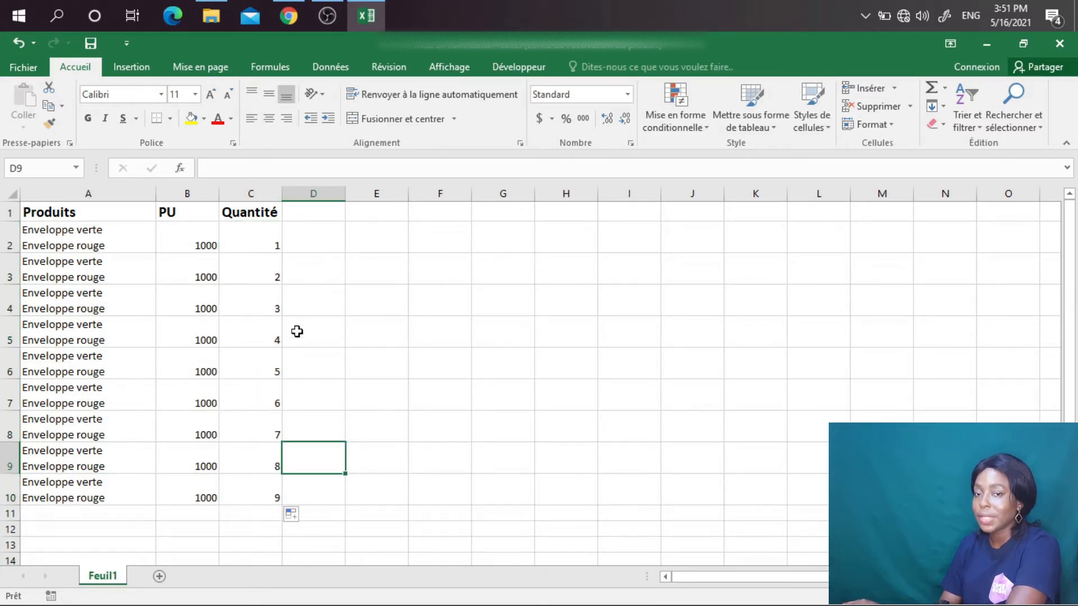
- Examine the increment between the successive quantities in C2, C3 and C4
left_click(262, 244)
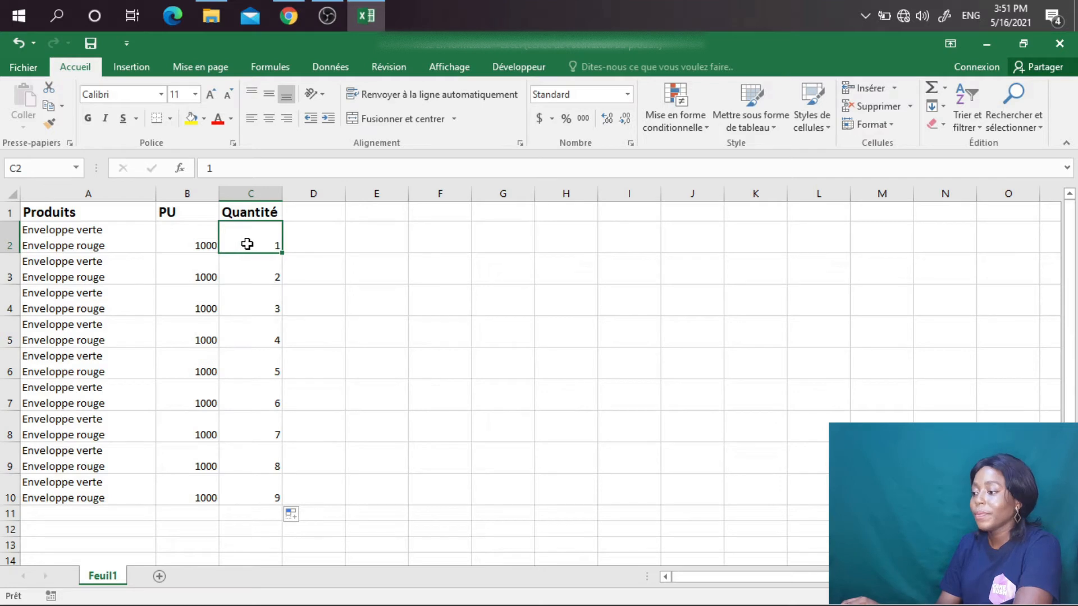
left_click(249, 280)
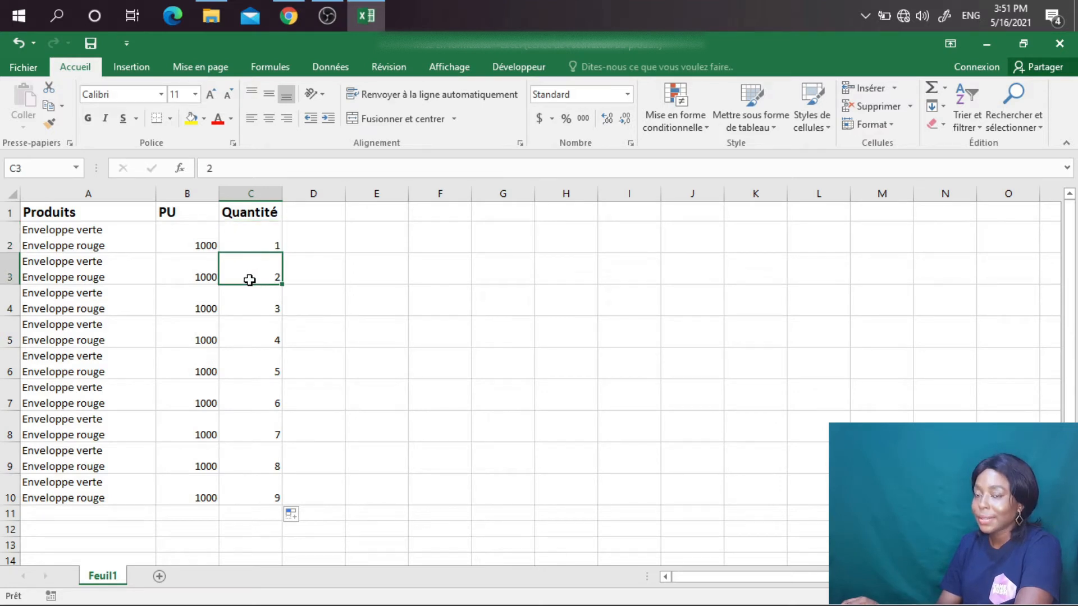
left_click(249, 302)
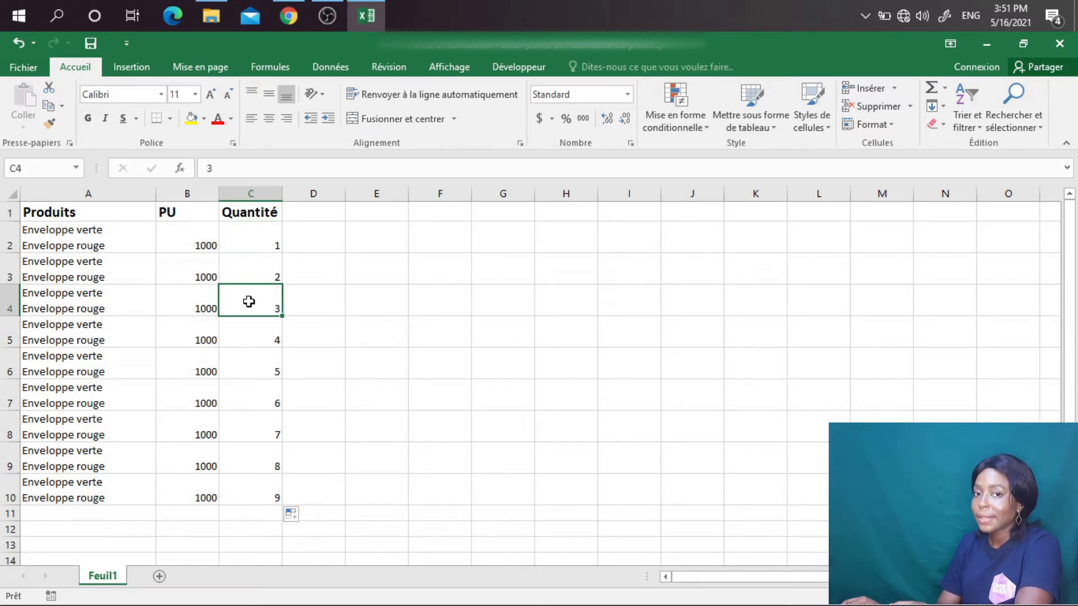
left_click(276, 244)
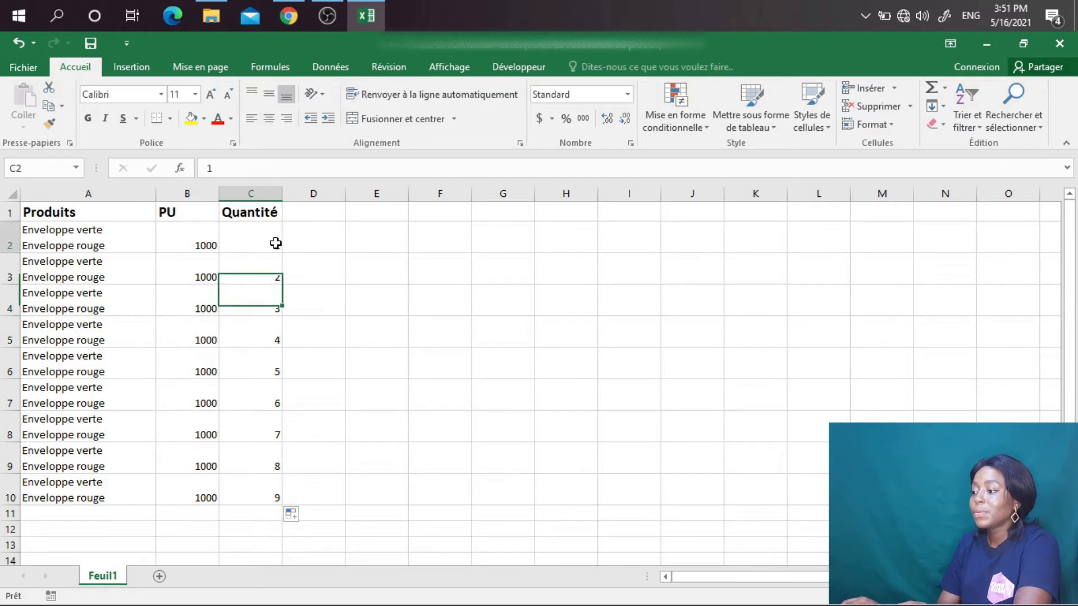
left_click(271, 274)
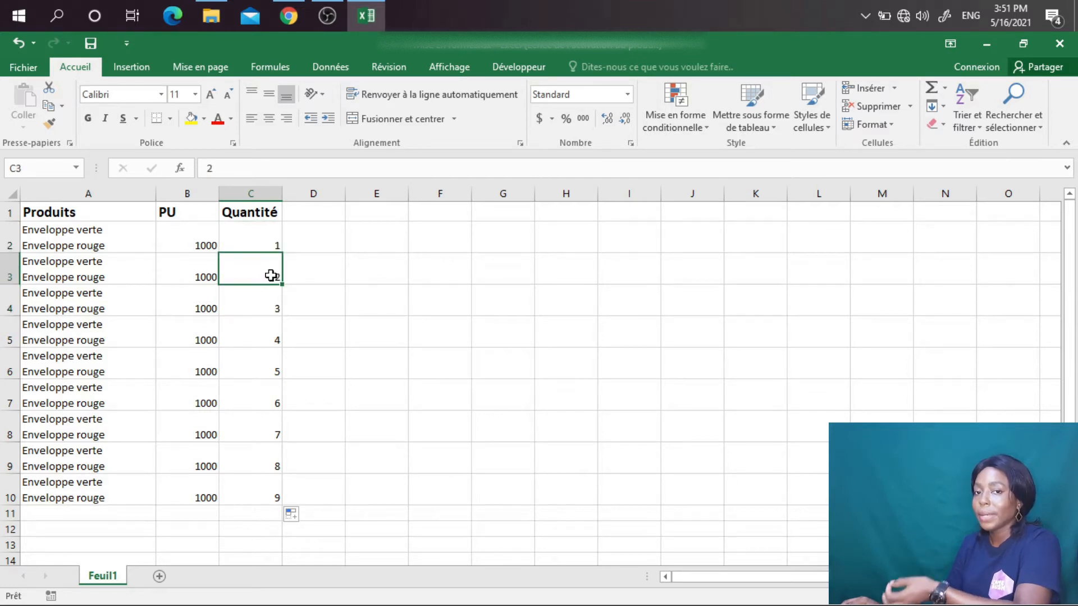
left_click(274, 243)
left_click(266, 271)
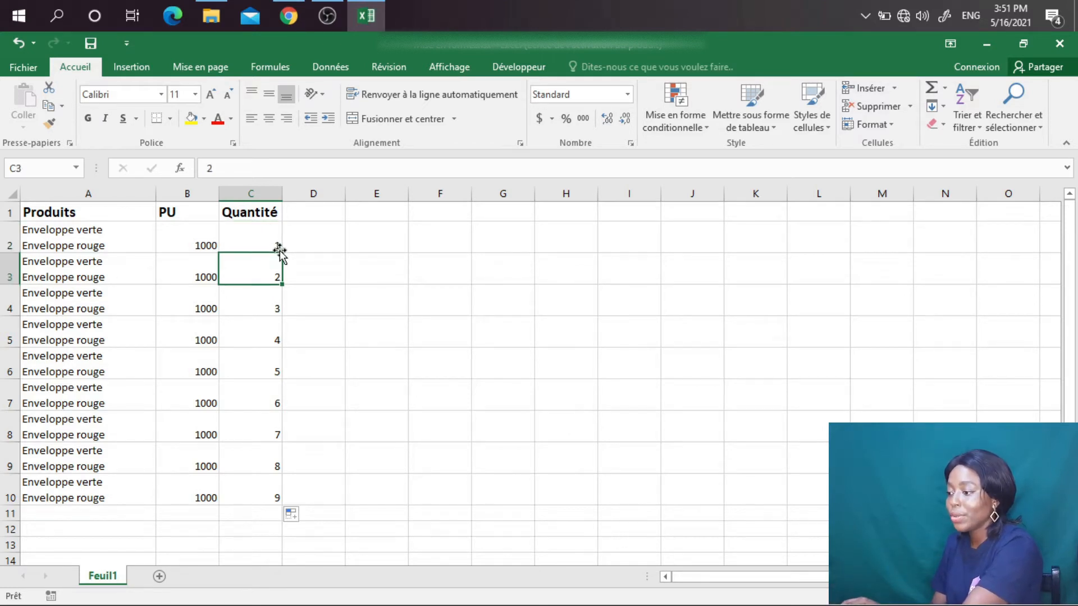
left_click(252, 238)
- Set the quantity in C3 to 4 and extend the C2:C3 pattern as a series down through C10
left_click(251, 274)
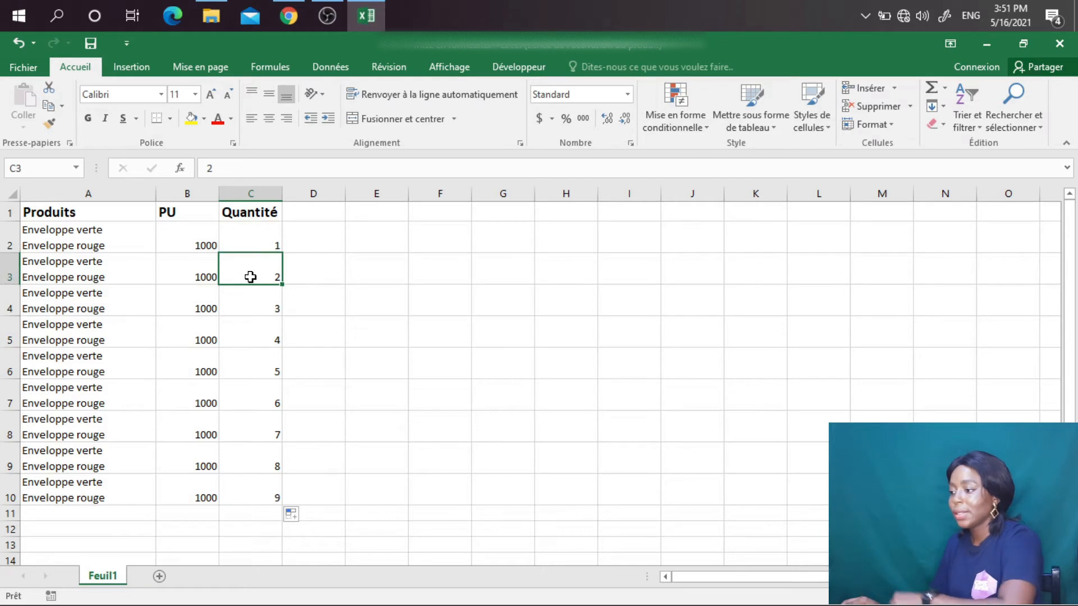
type("4")
key("Return")
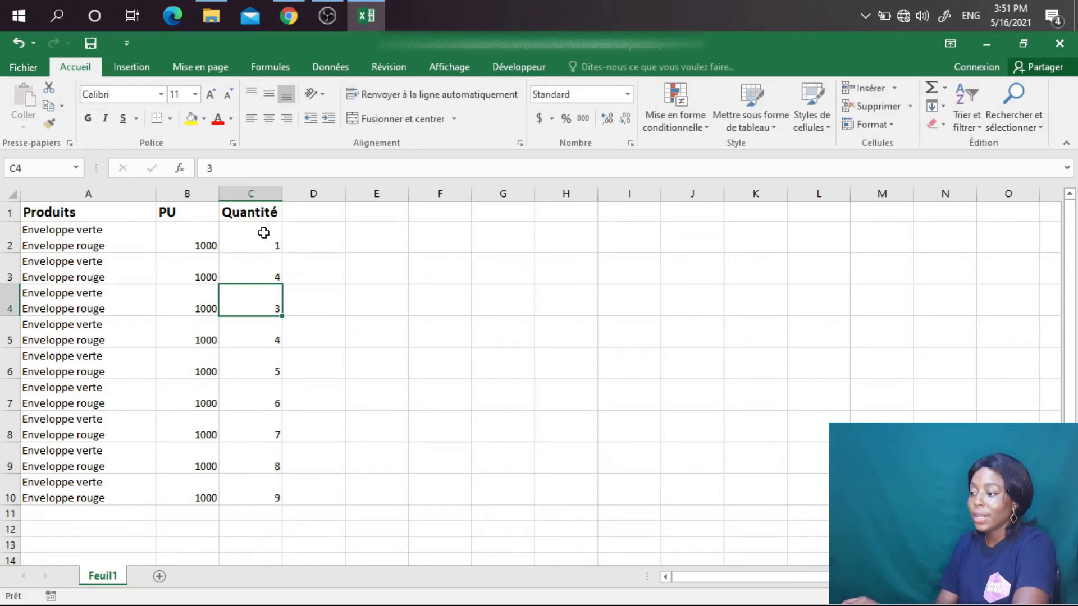
left_click_drag(264, 233, 265, 277)
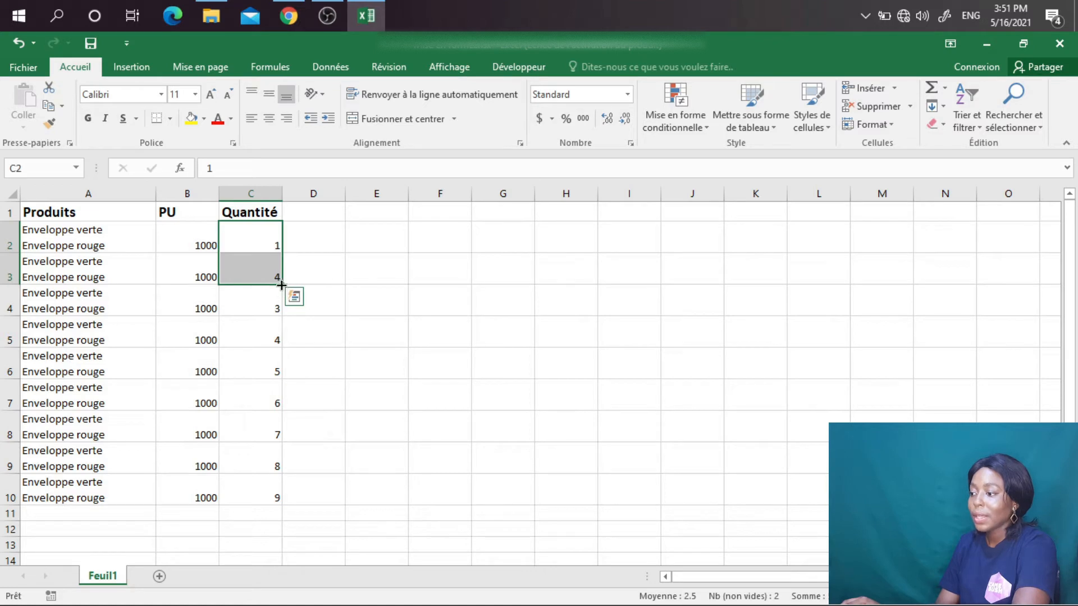
left_click_drag(281, 285, 281, 498)
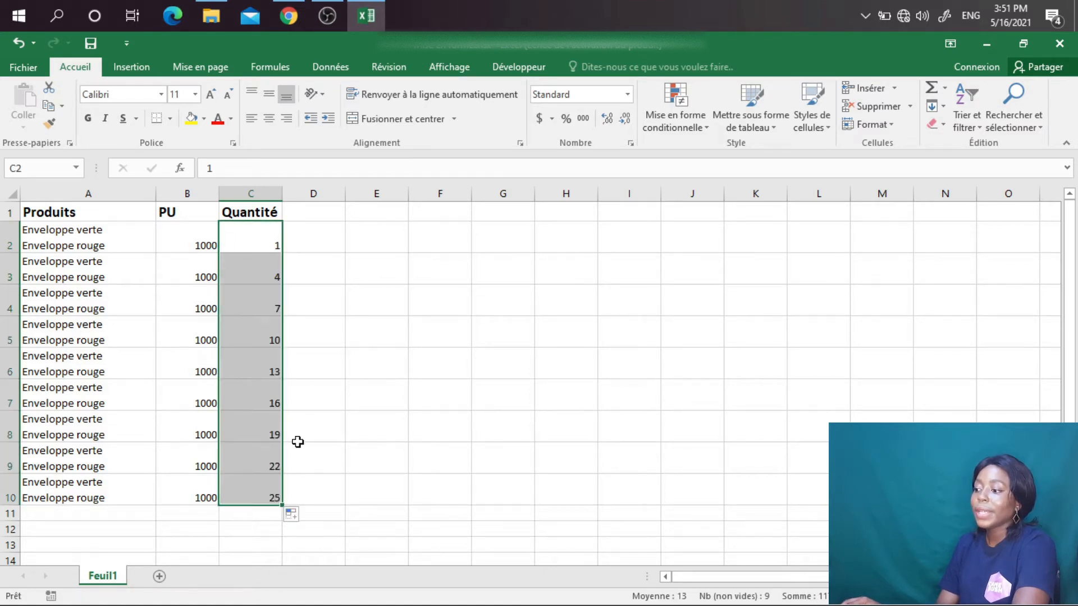
left_click(308, 301)
left_click(264, 275)
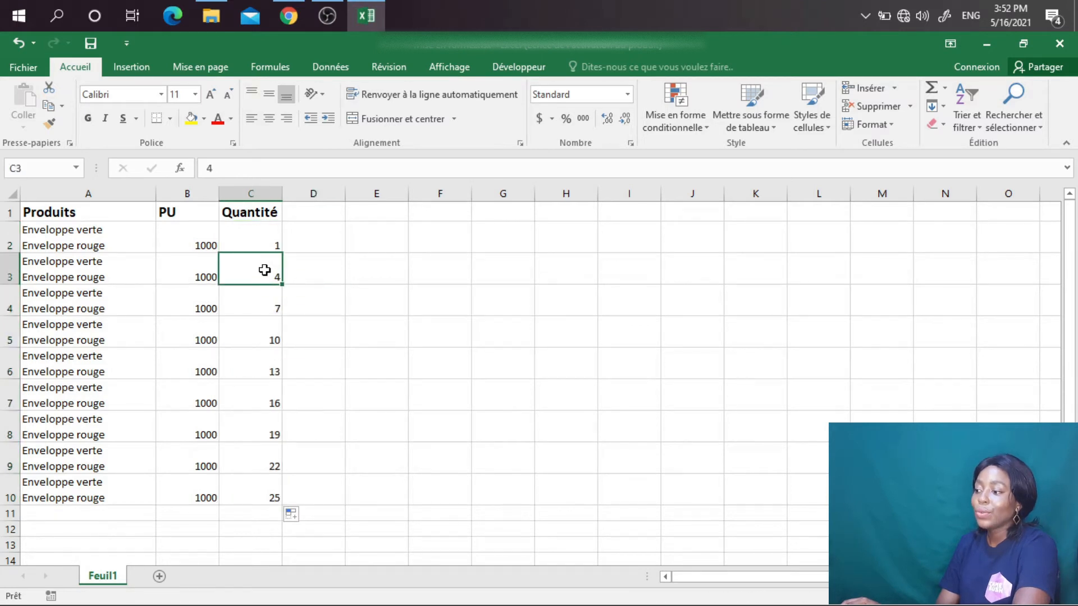
left_click(272, 243)
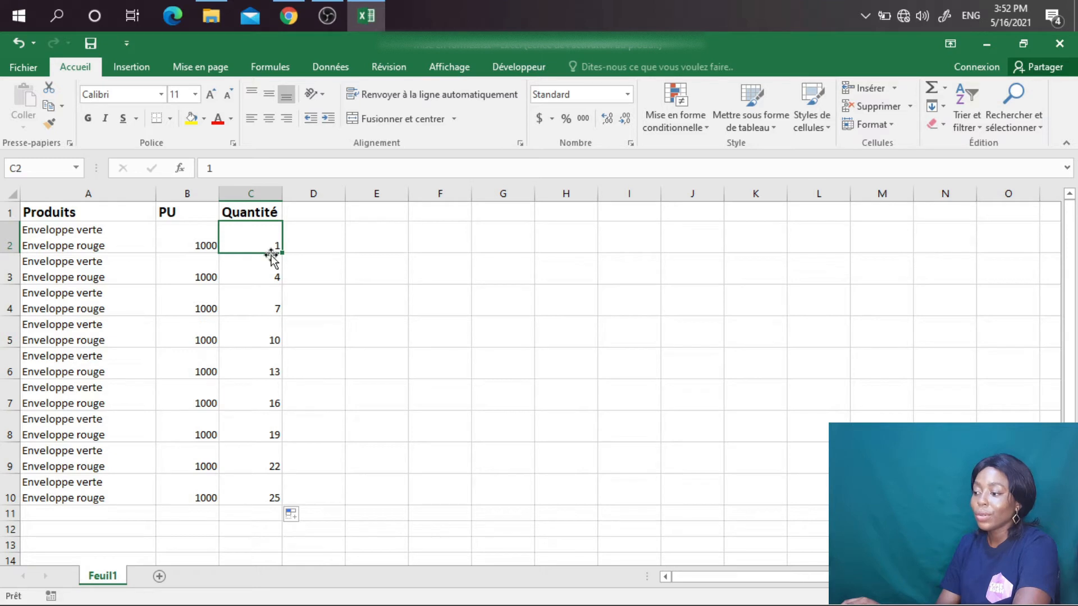
left_click(267, 263)
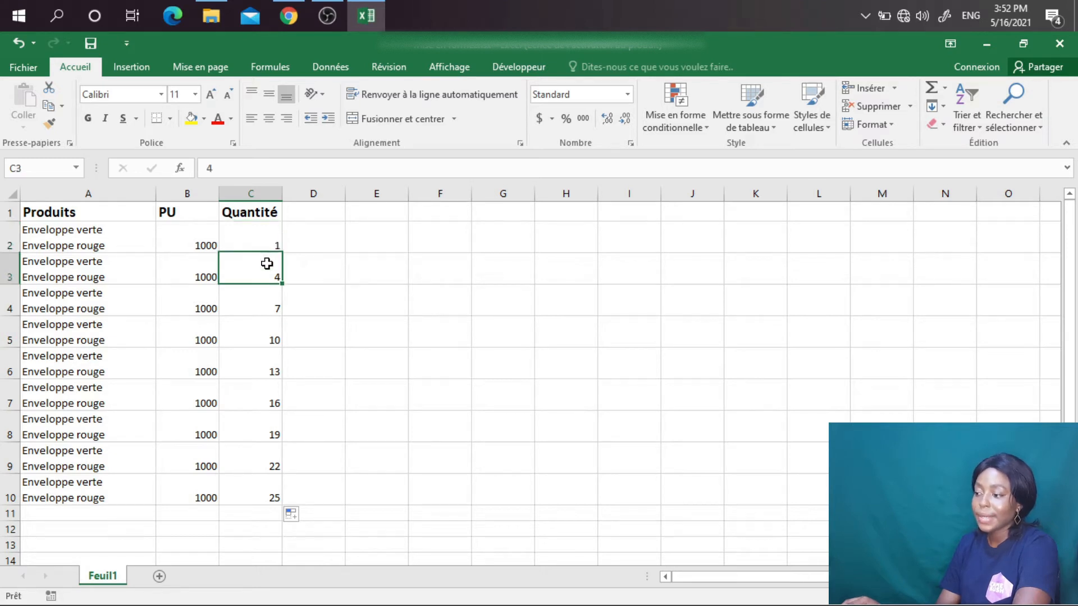
left_click(274, 306)
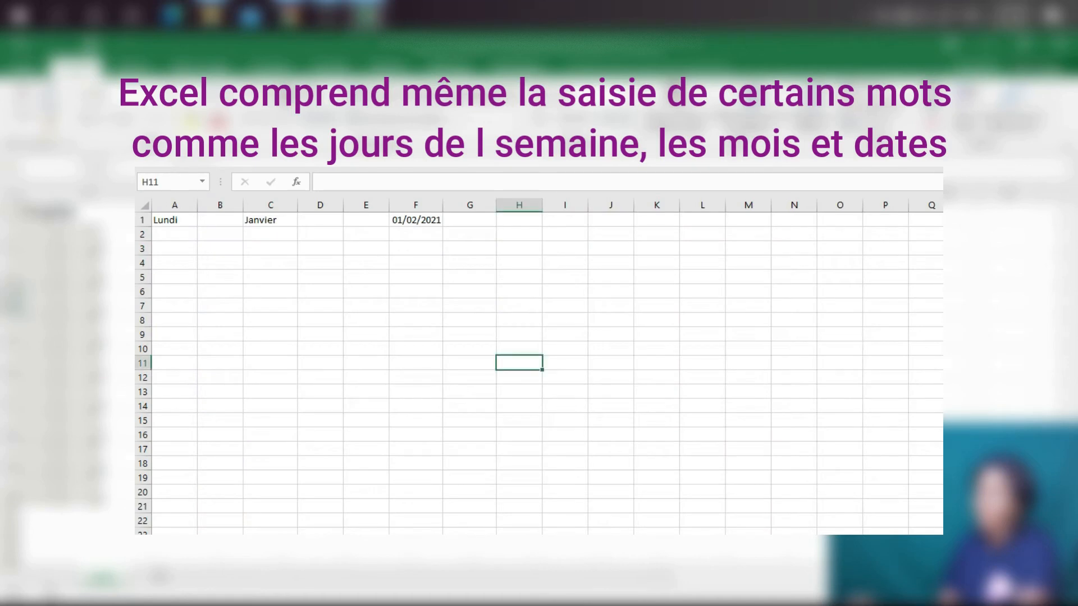
- In the example sheet, auto-fill Lundi from A1 to A13, Janvier from C1 to C12, and 01/02/2021 down from F1
left_click(188, 224)
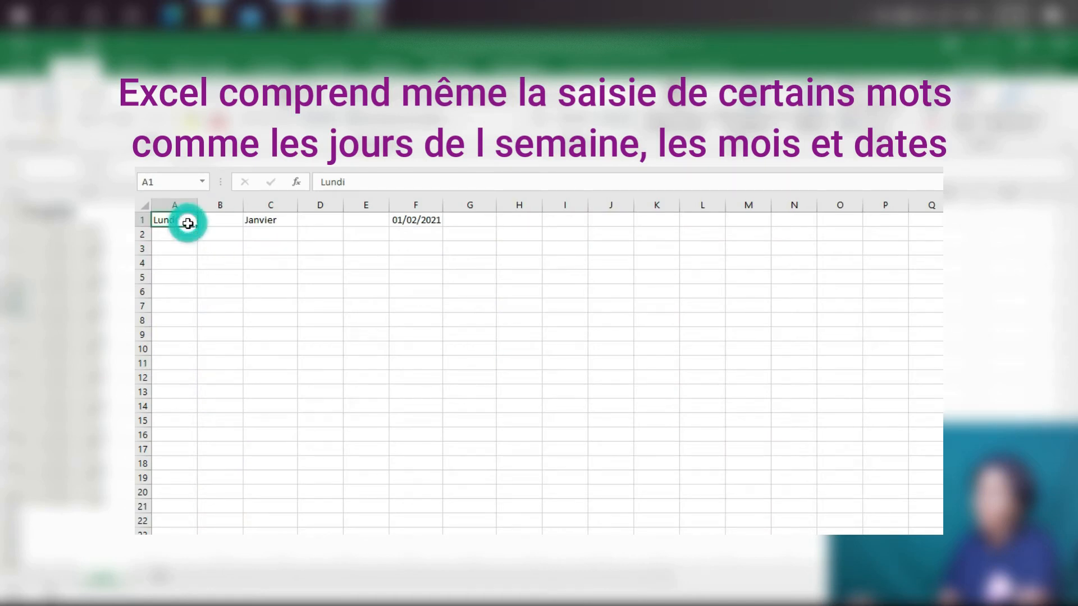
left_click_drag(195, 224, 189, 396)
left_click(288, 219)
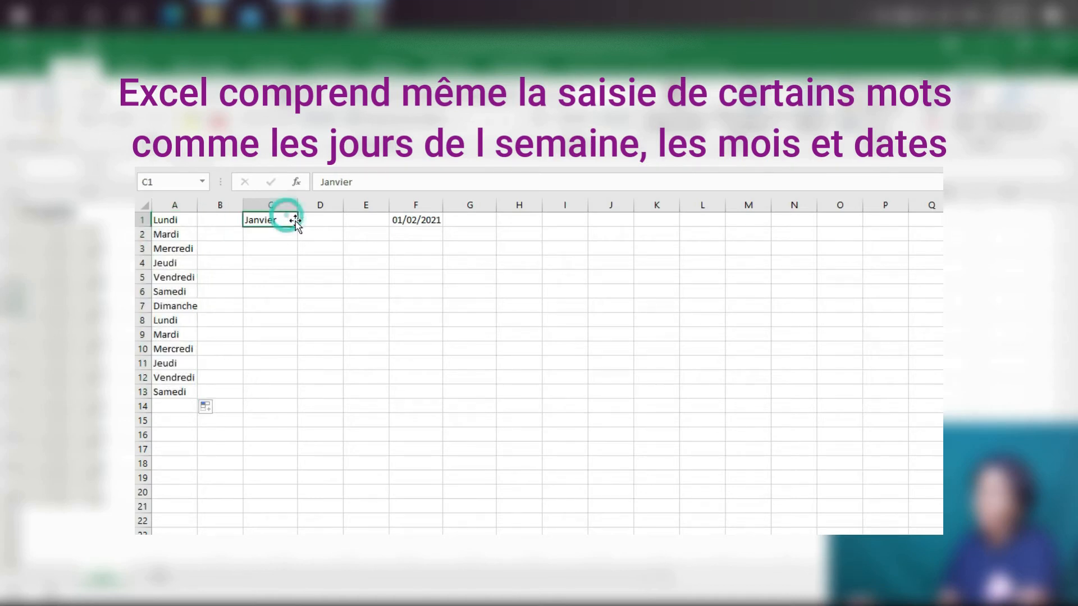
left_click_drag(296, 227, 294, 383)
left_click(424, 219)
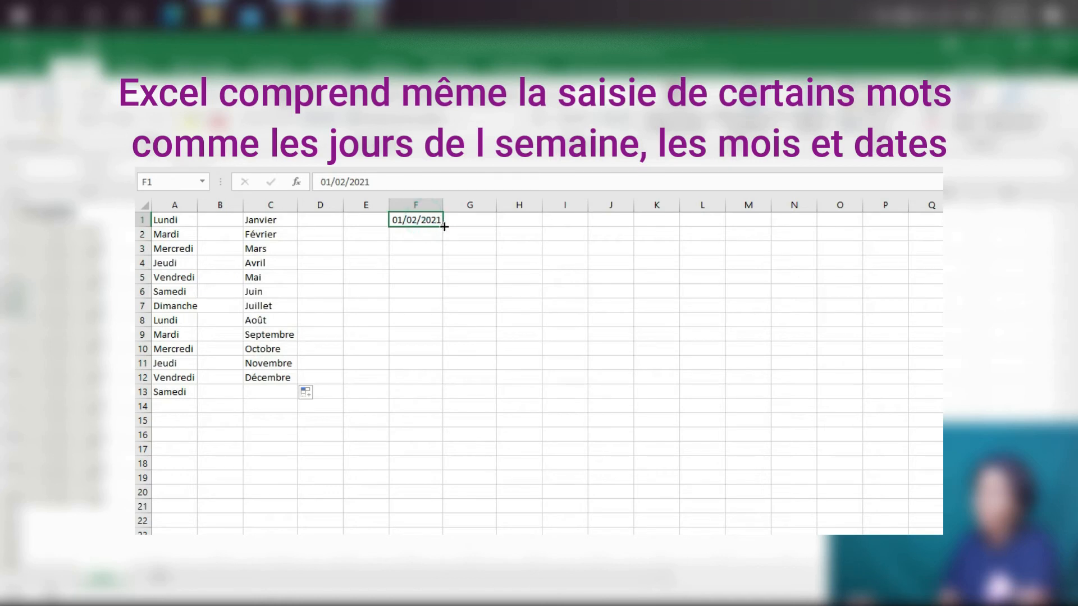
left_click_drag(443, 226, 429, 383)
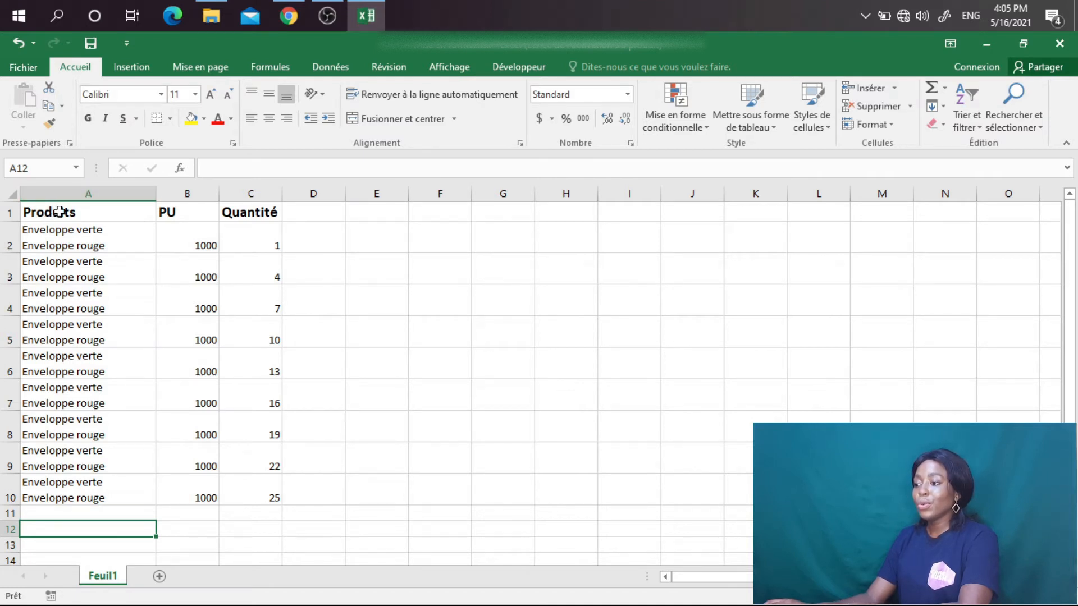
- Insert a new column before the Produits column in the product table and enter the header Date in A1
left_click(87, 192)
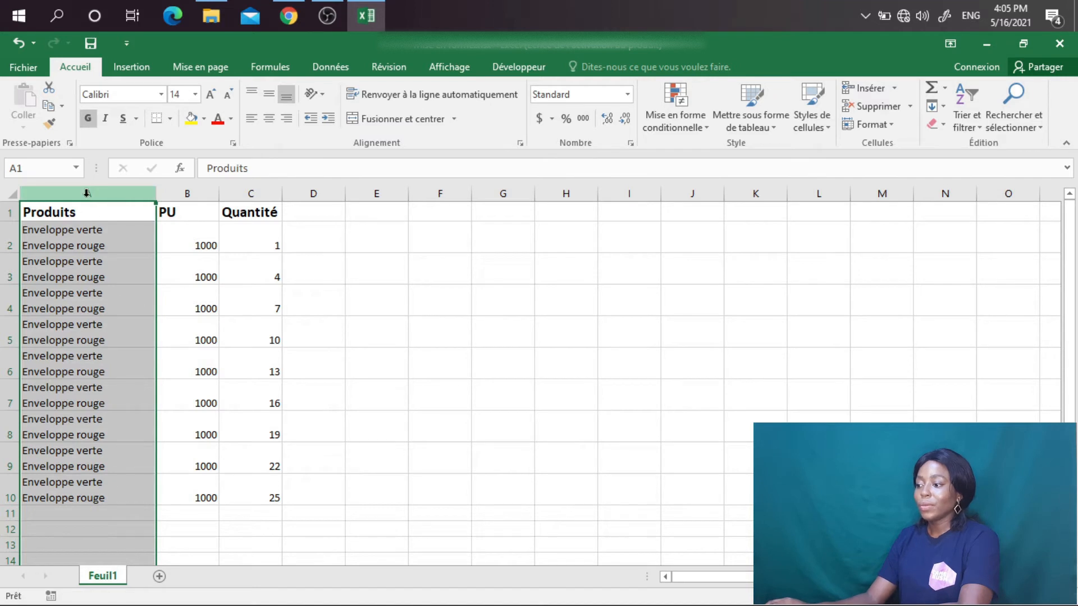
right_click(87, 193)
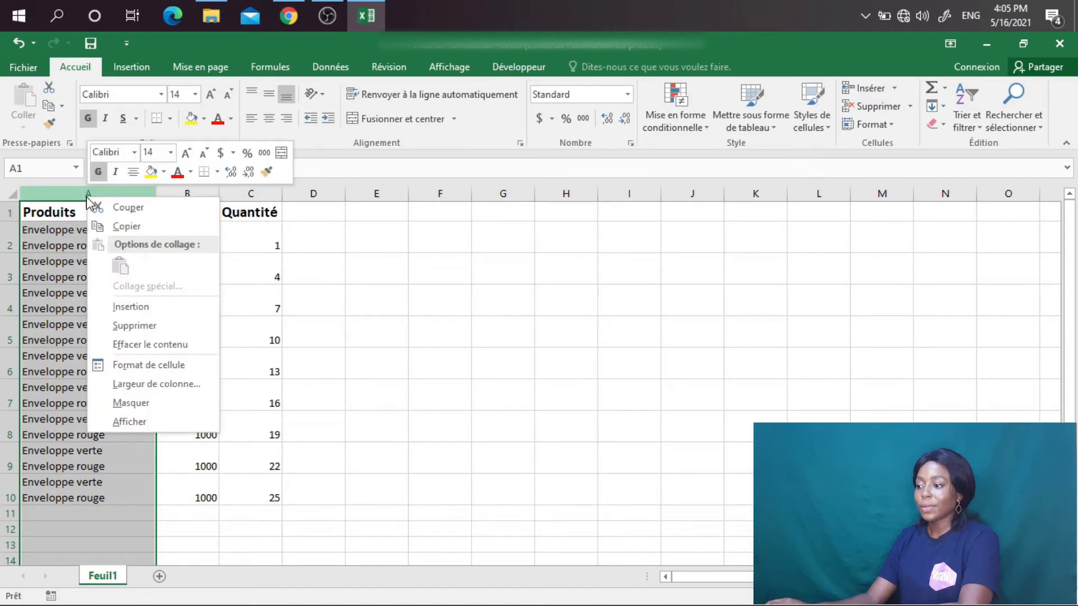
left_click(127, 308)
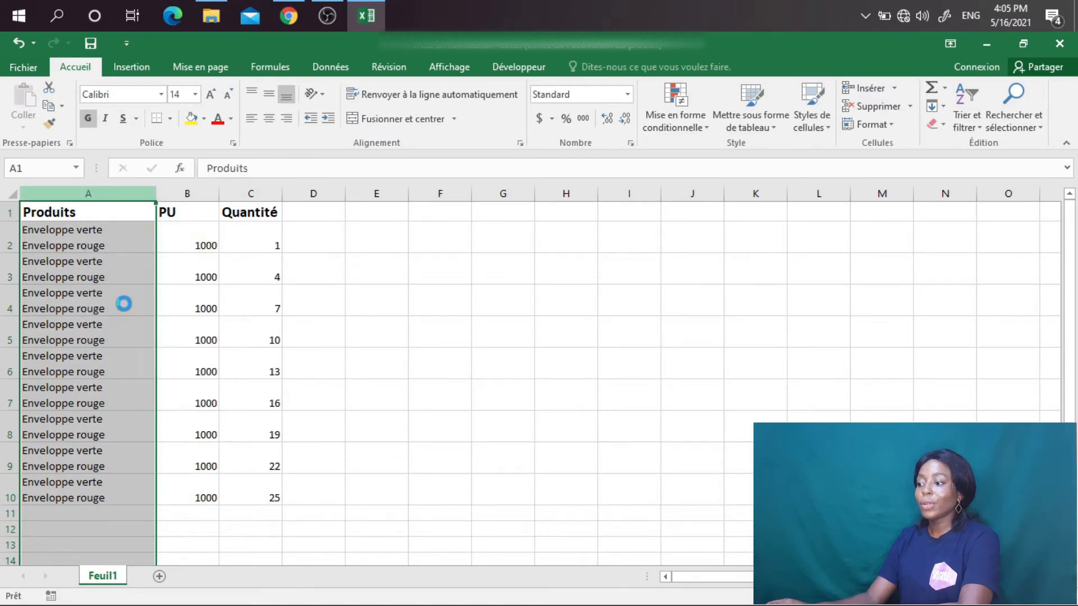
left_click(48, 215)
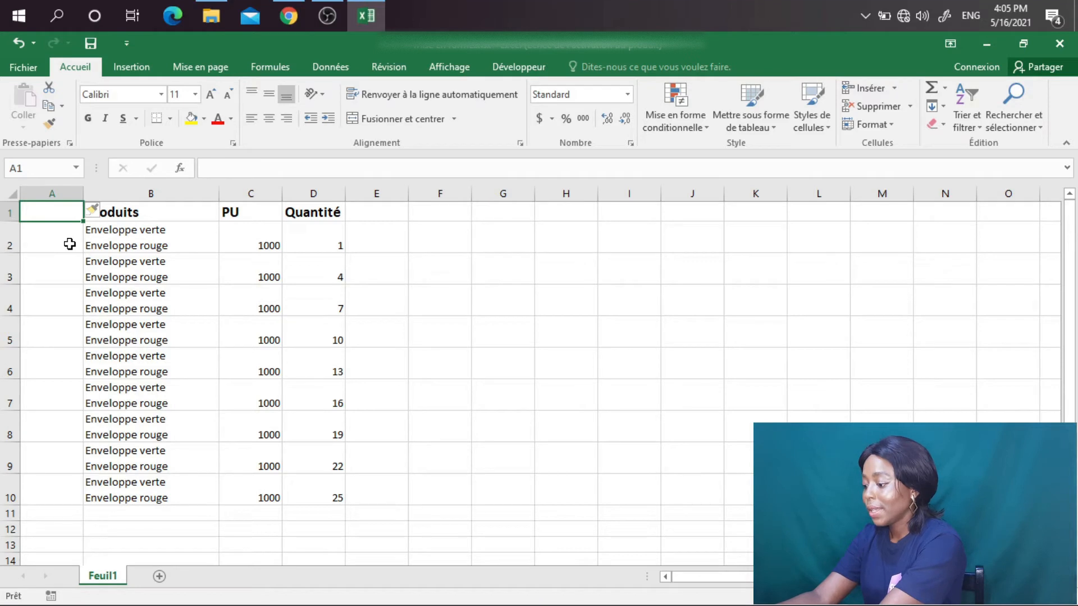
type("D")
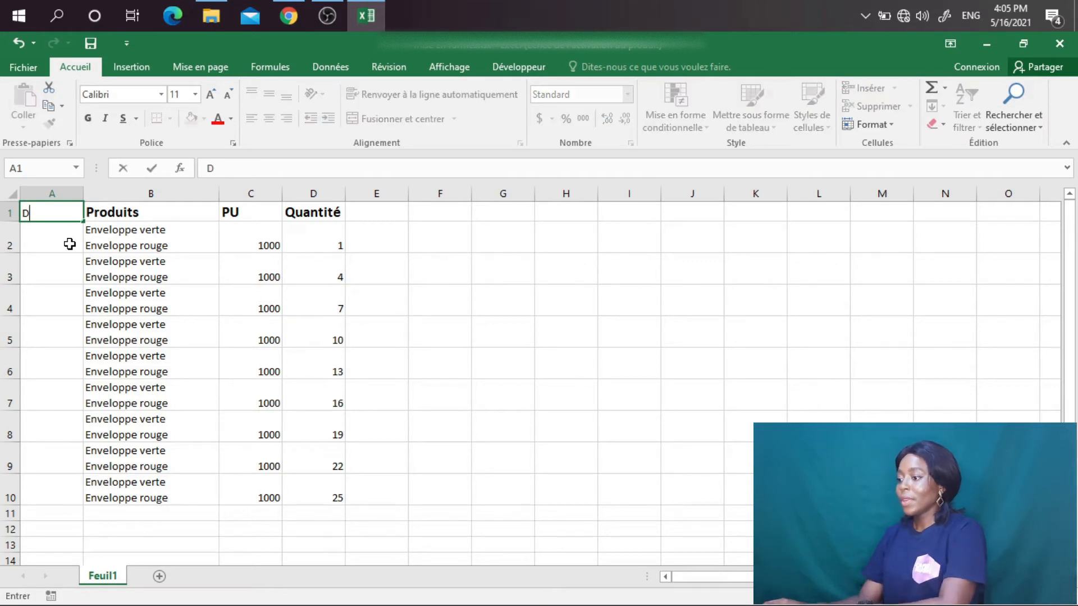
type("ate")
key("Return")
left_click(116, 211)
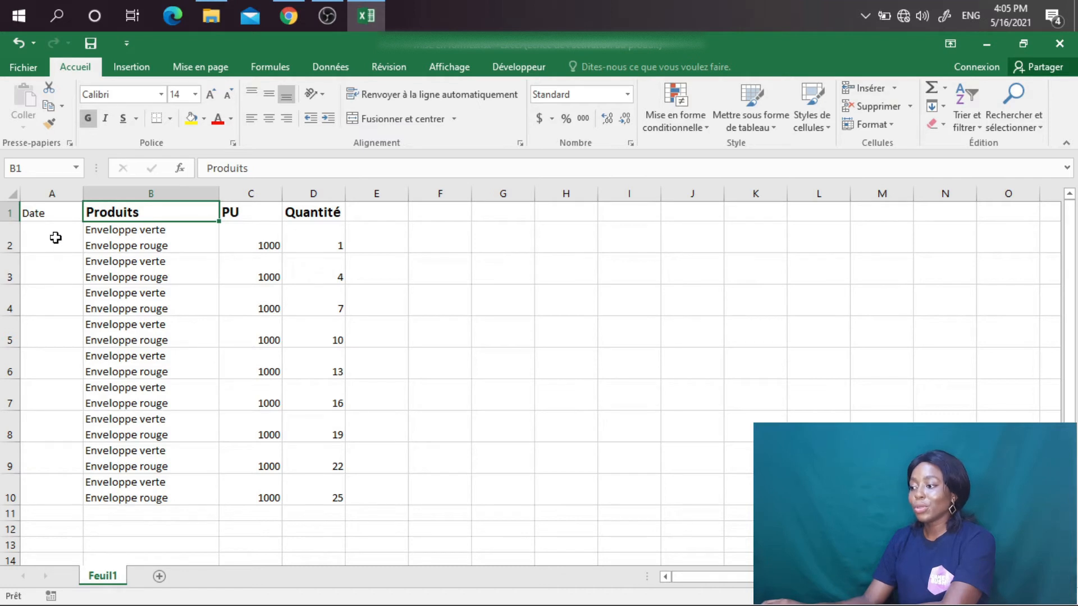
left_click(125, 241)
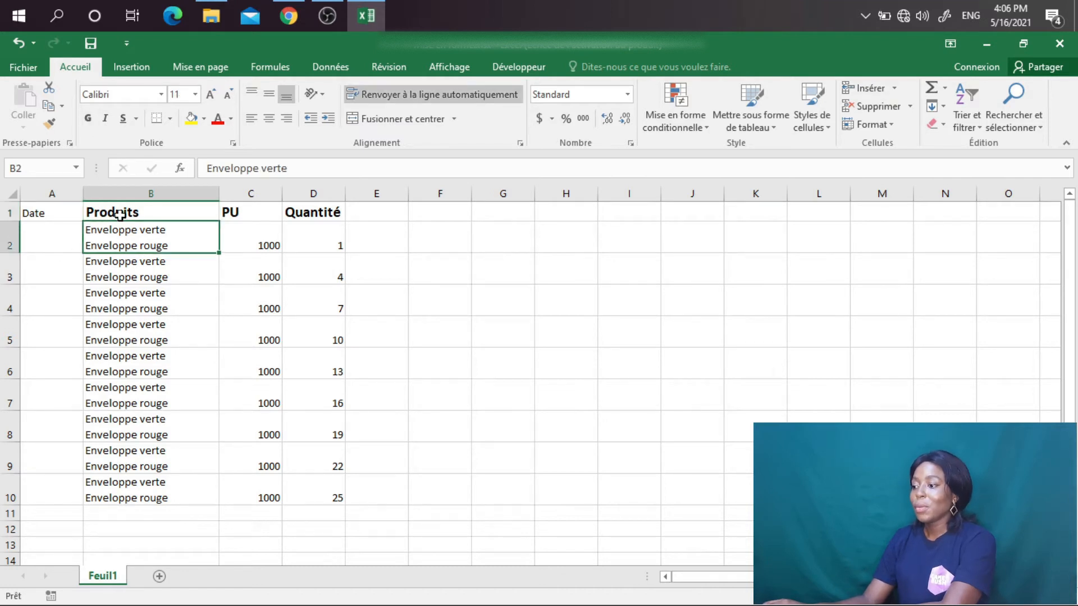
left_click(120, 212)
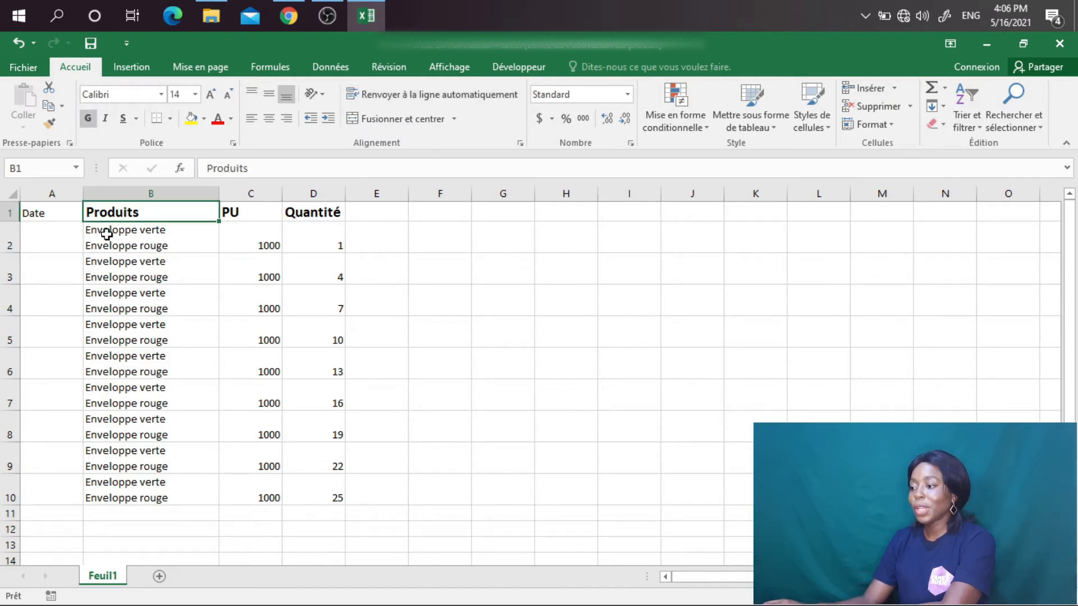
left_click(89, 248)
left_click(106, 211)
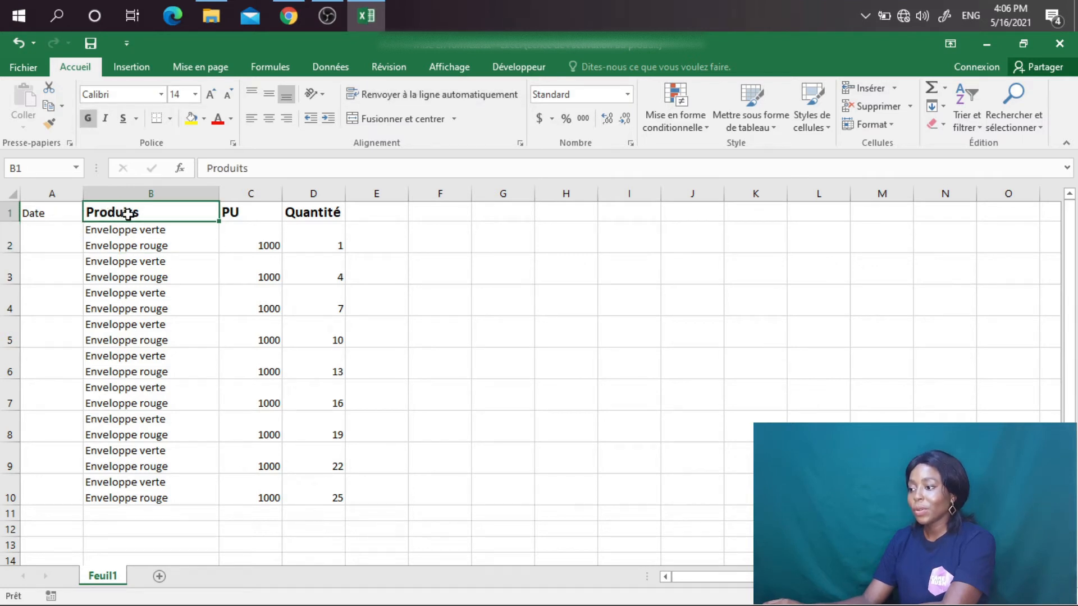
- Copy the formatting of the Produits header onto the Date header in A1
left_click(50, 125)
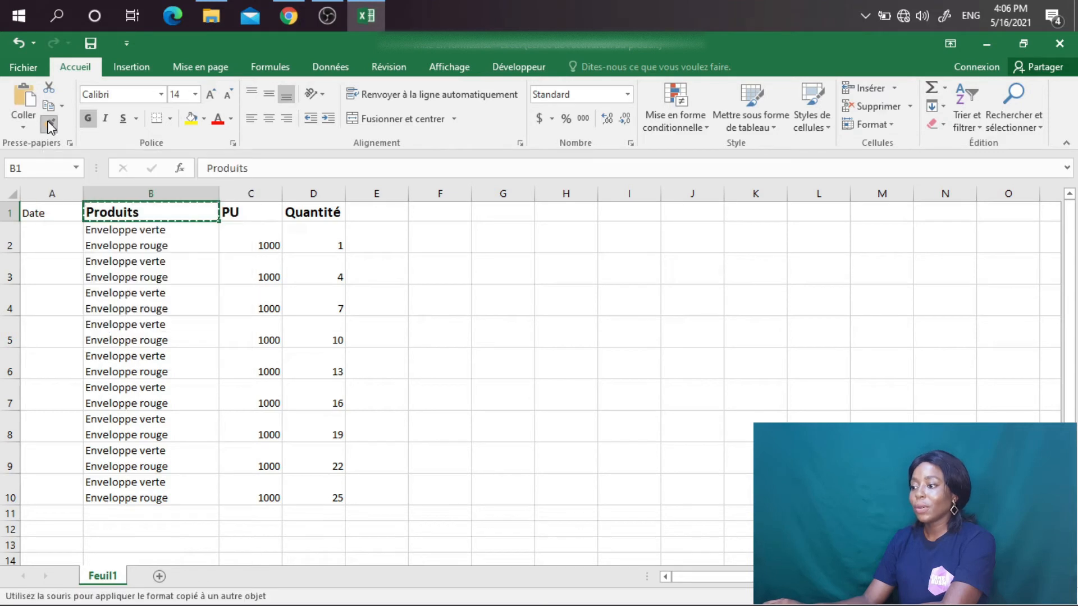
left_click(39, 212)
key("Down")
key("Down")
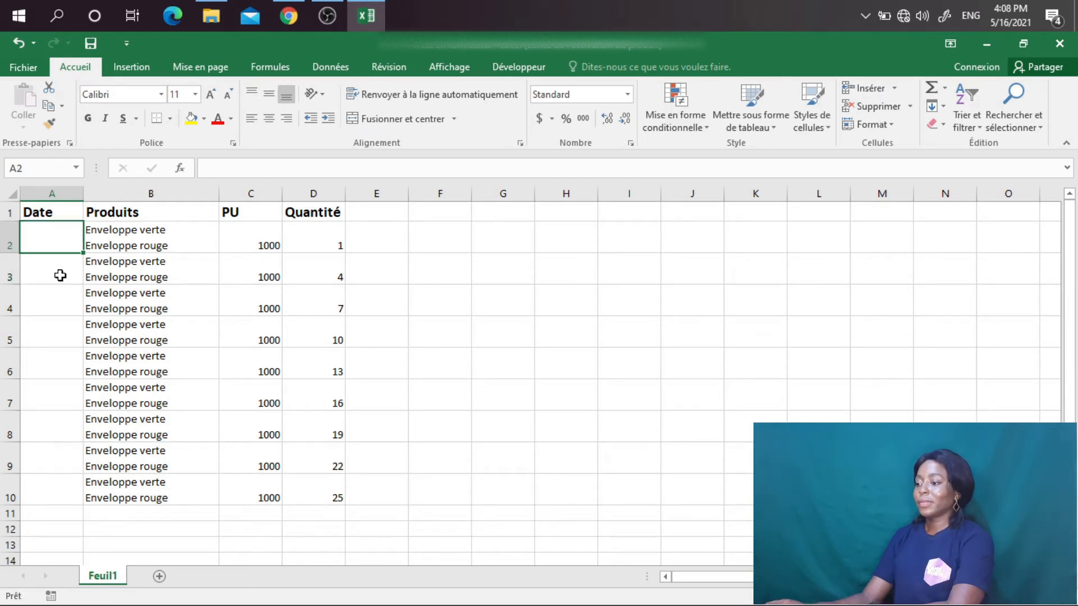
left_click(65, 271)
left_click(59, 232)
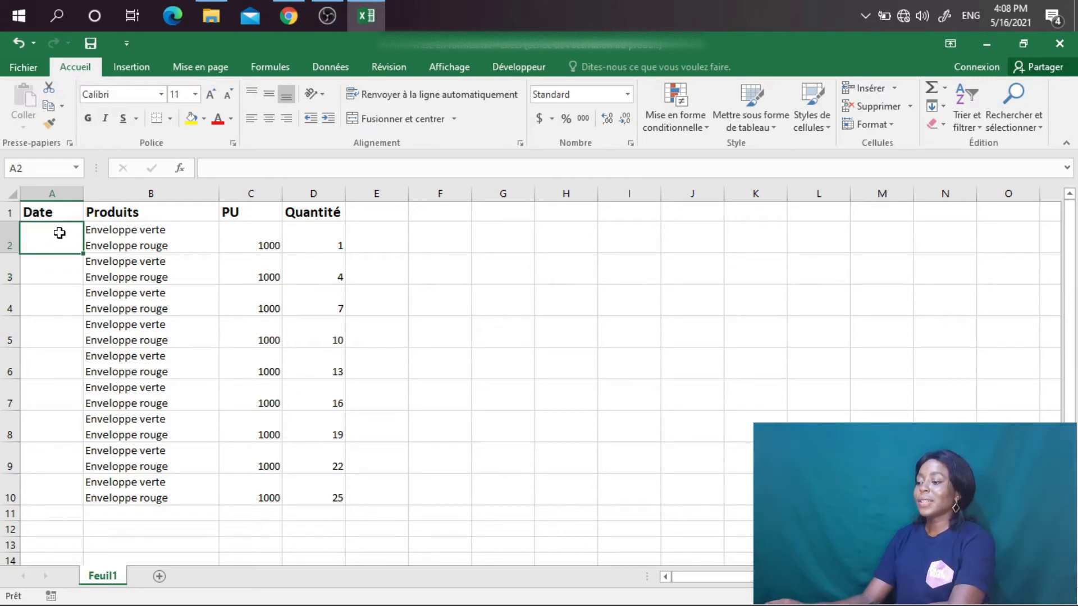
left_click(53, 279)
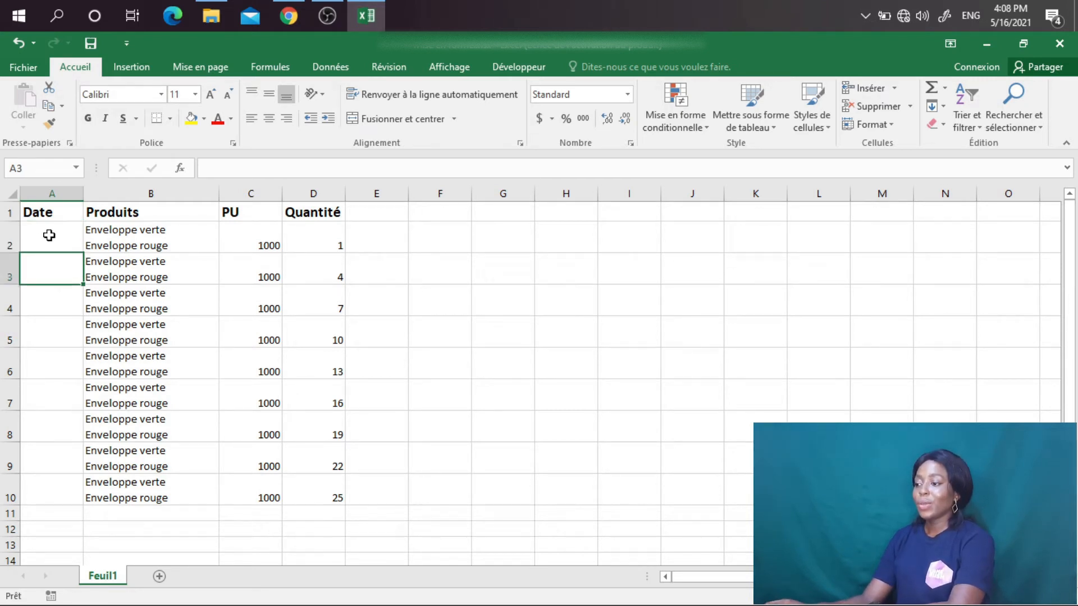
left_click(50, 235)
left_click(55, 276)
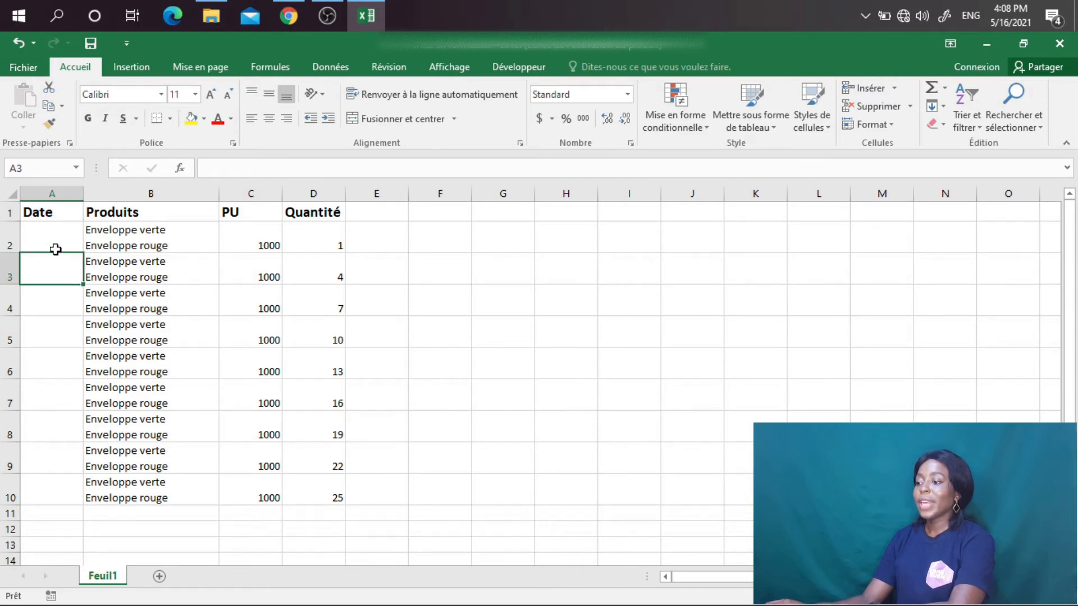
left_click(49, 243)
left_click(50, 270)
left_click(50, 301)
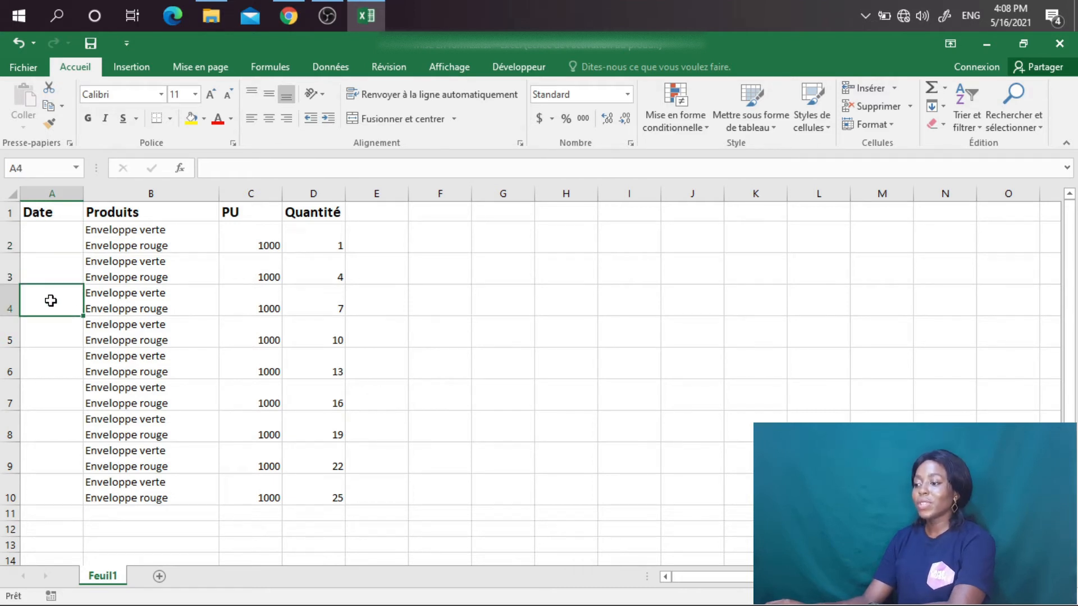
- Apply the Date longue number format to A2 and accept the matching Date type in the cell format settings
left_click(47, 239)
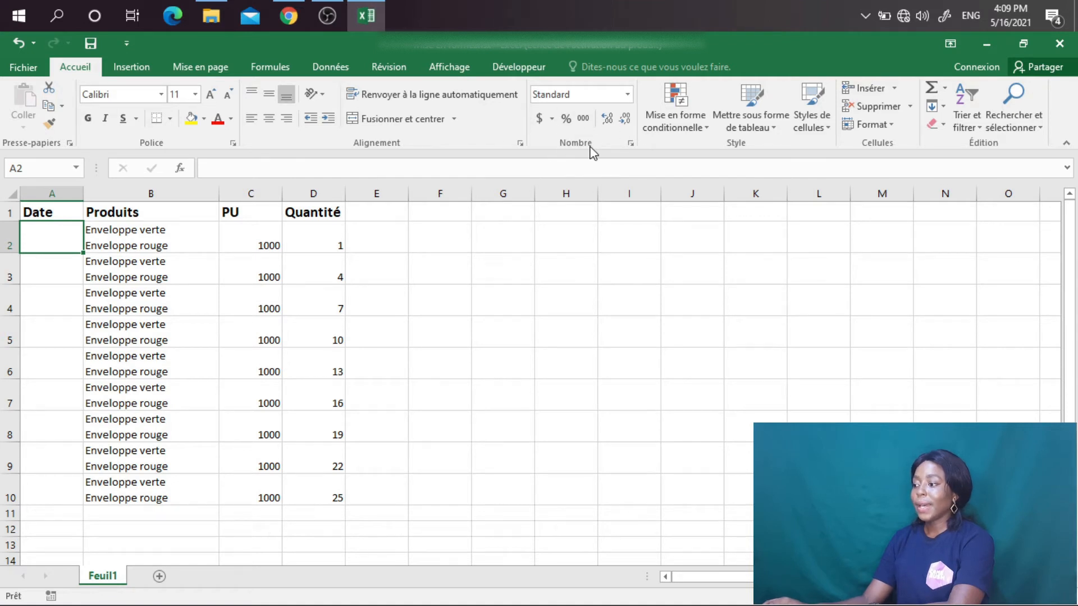
left_click(627, 94)
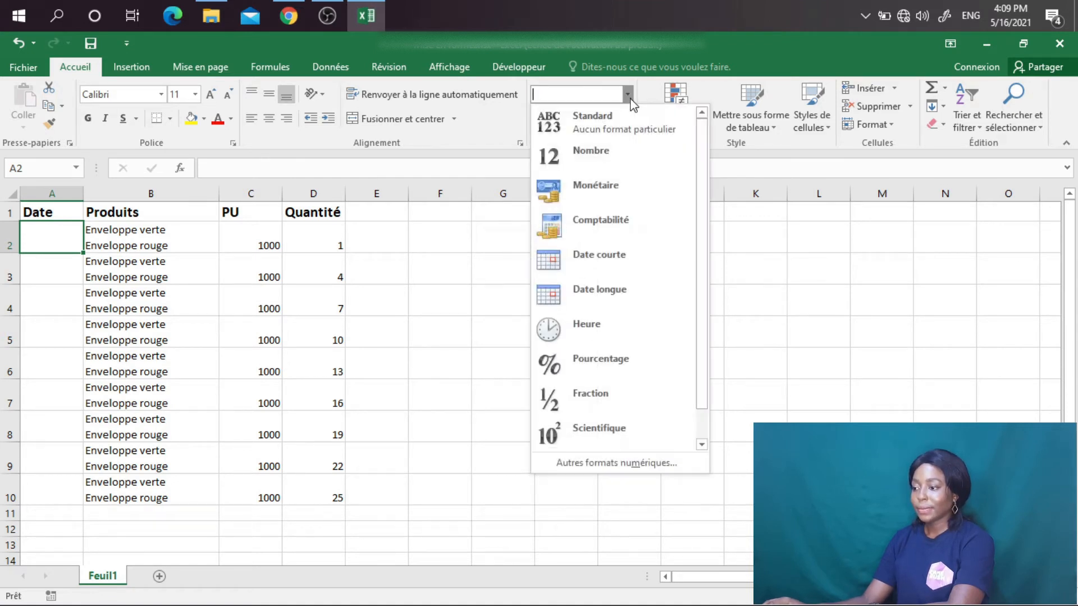
left_click(601, 288)
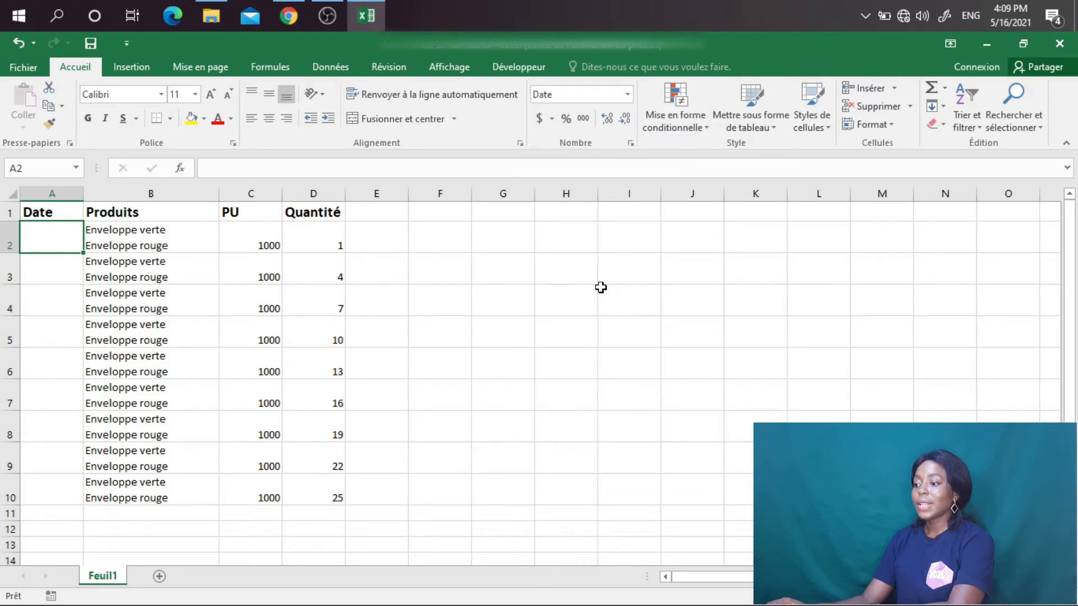
right_click(45, 241)
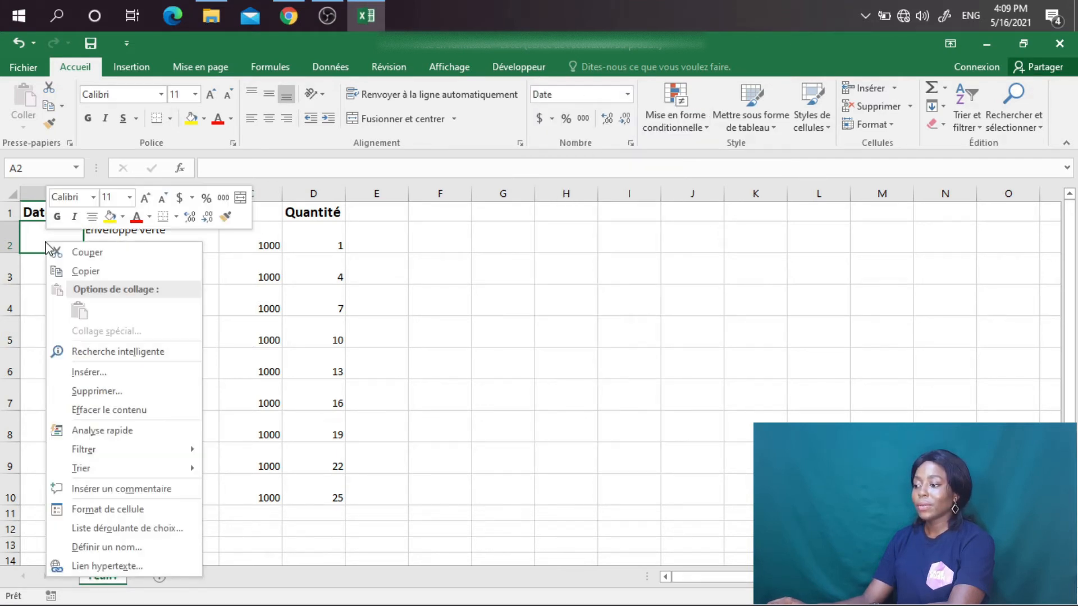
left_click(120, 509)
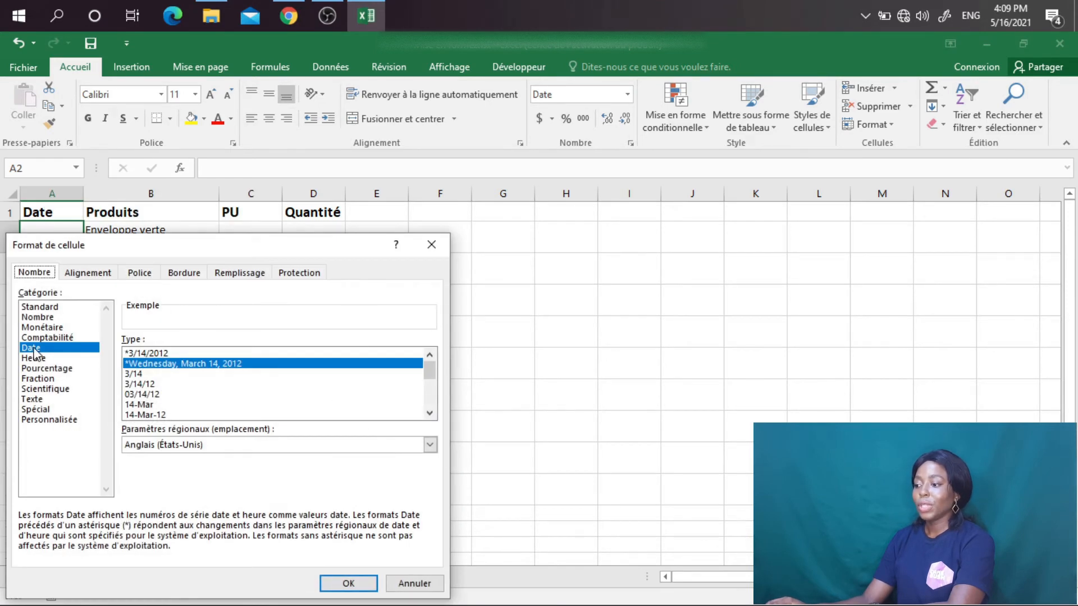
left_click(339, 583)
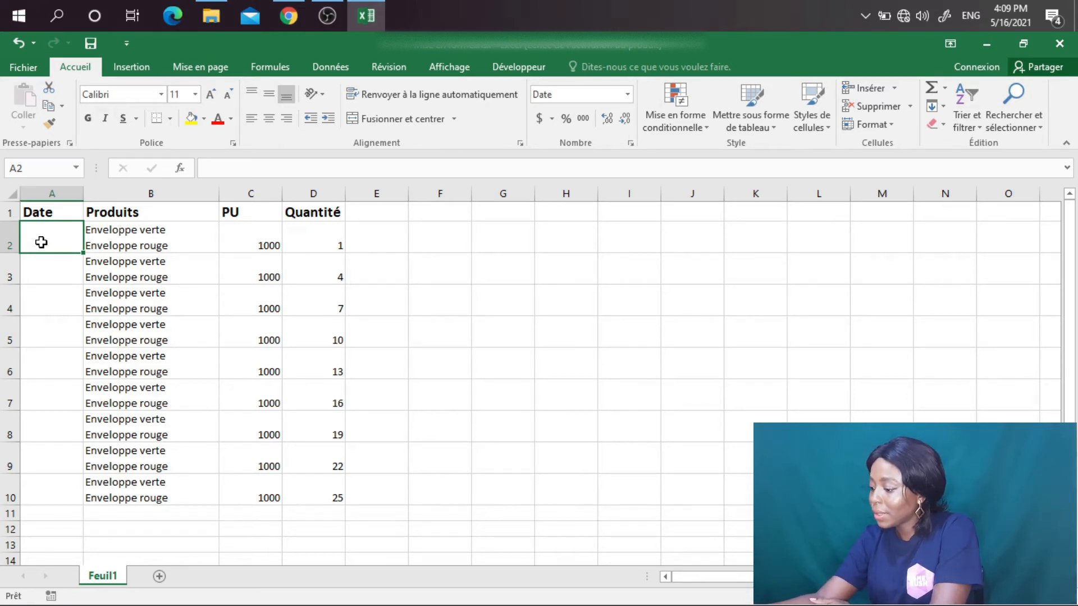
- Enter the date 05/01/2021 in A2
type("05/")
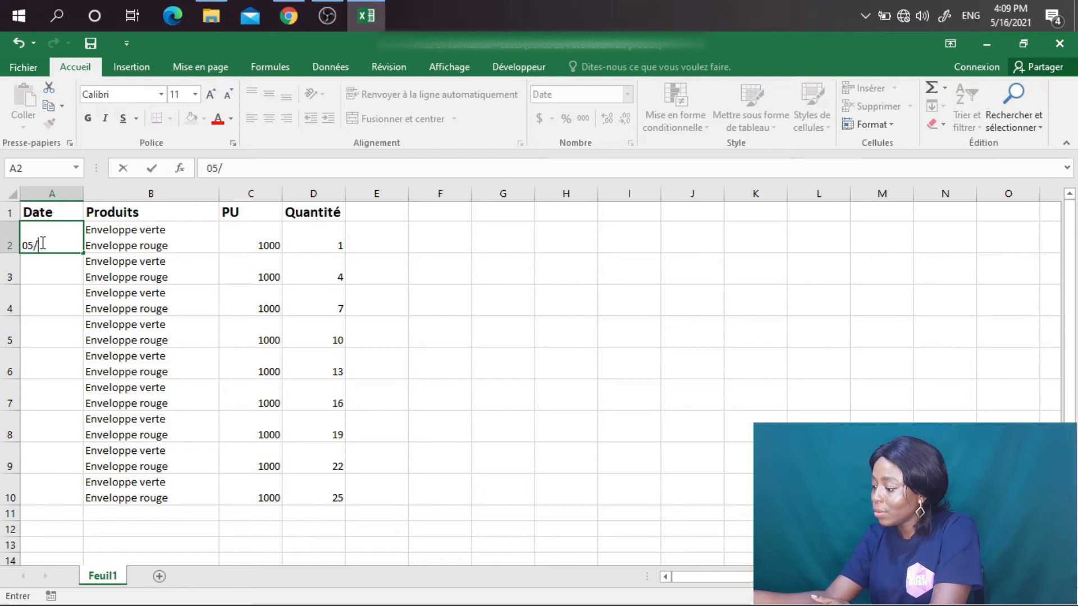
type("0")
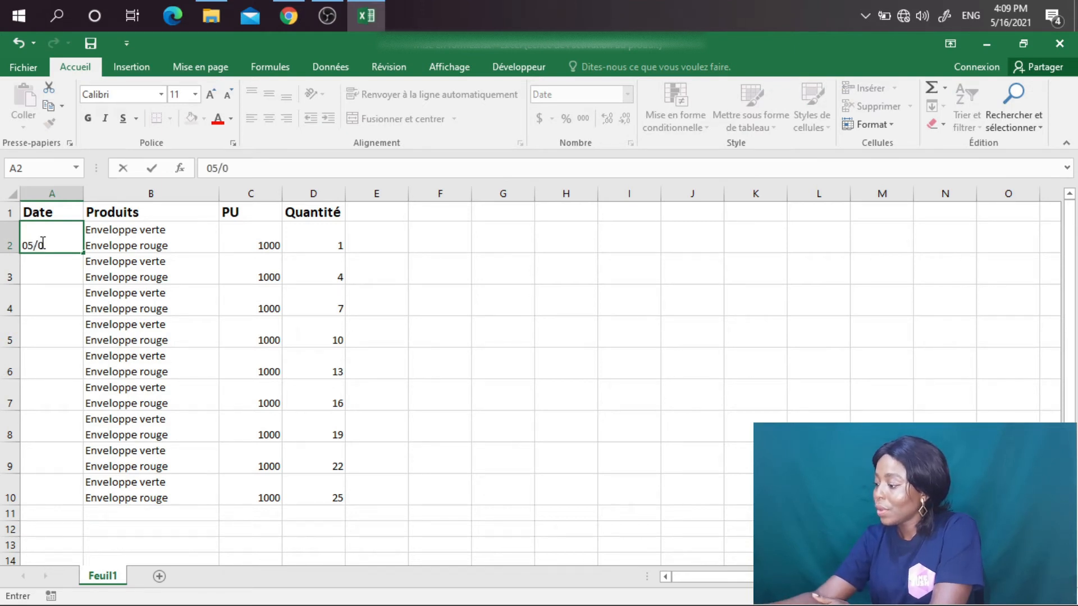
type("1/")
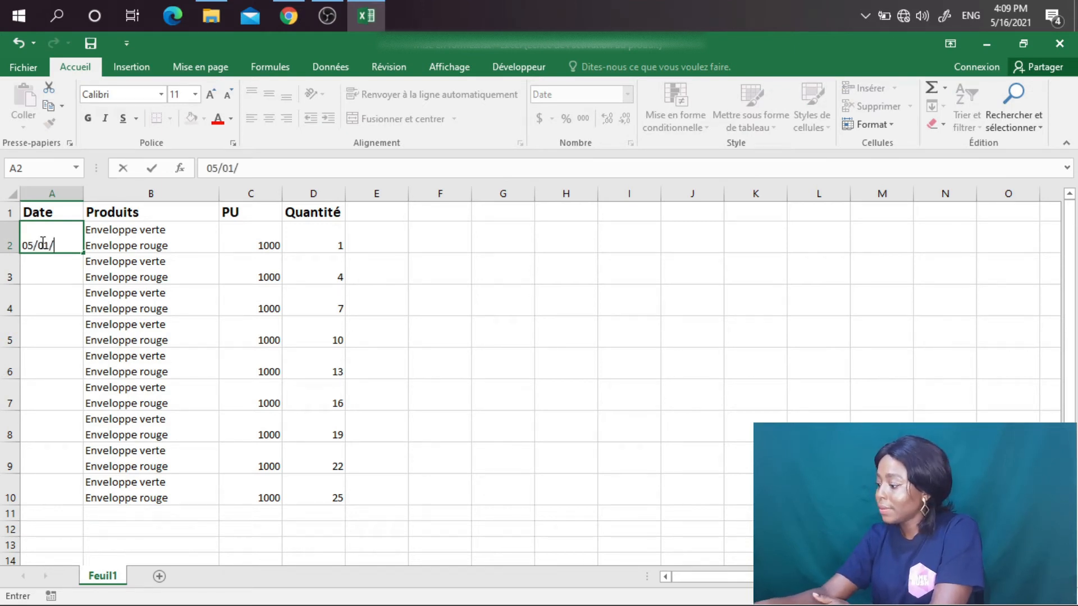
type("20")
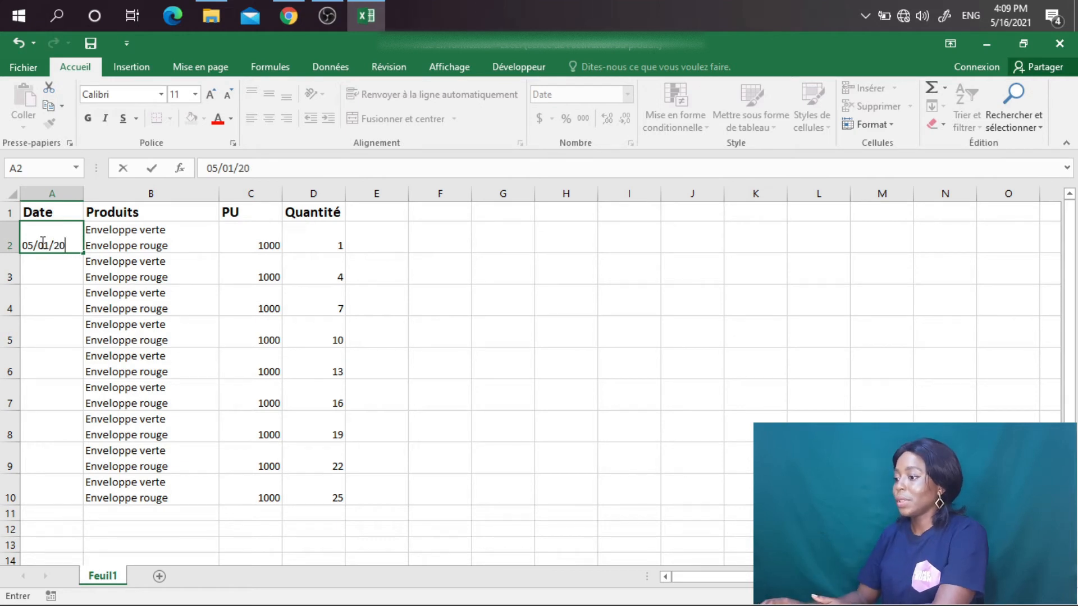
type("21")
key("Return")
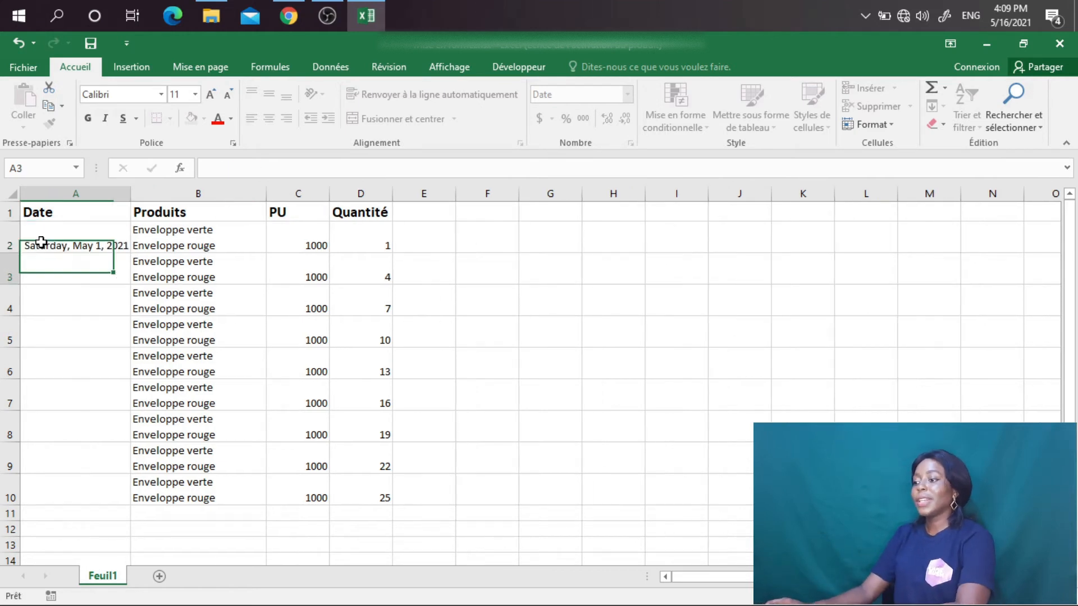
- Change the date format of A2 to the short type *3/14/2012
left_click(55, 243)
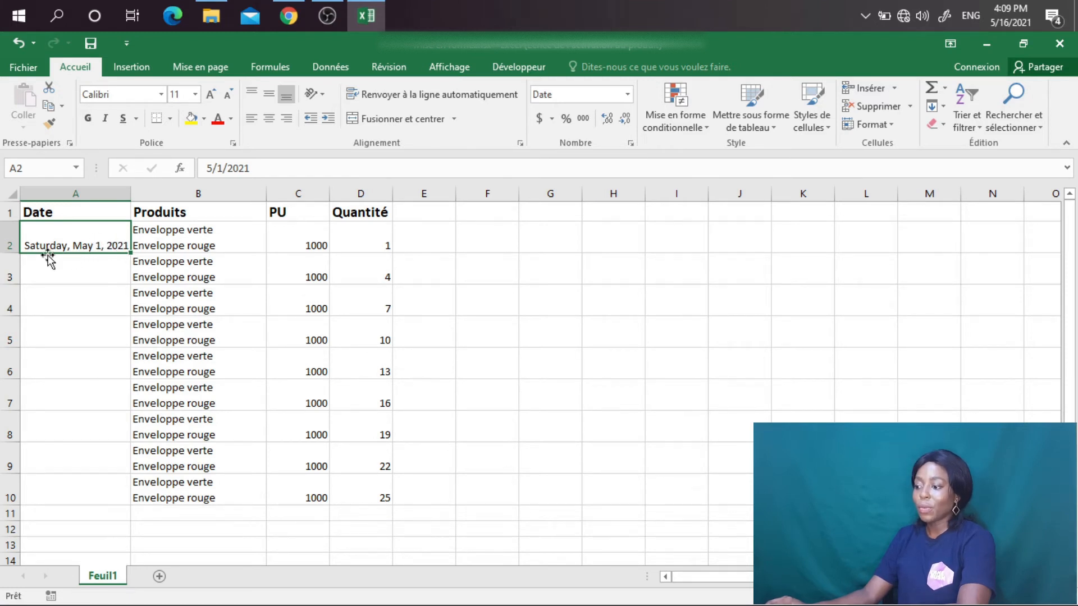
right_click(82, 241)
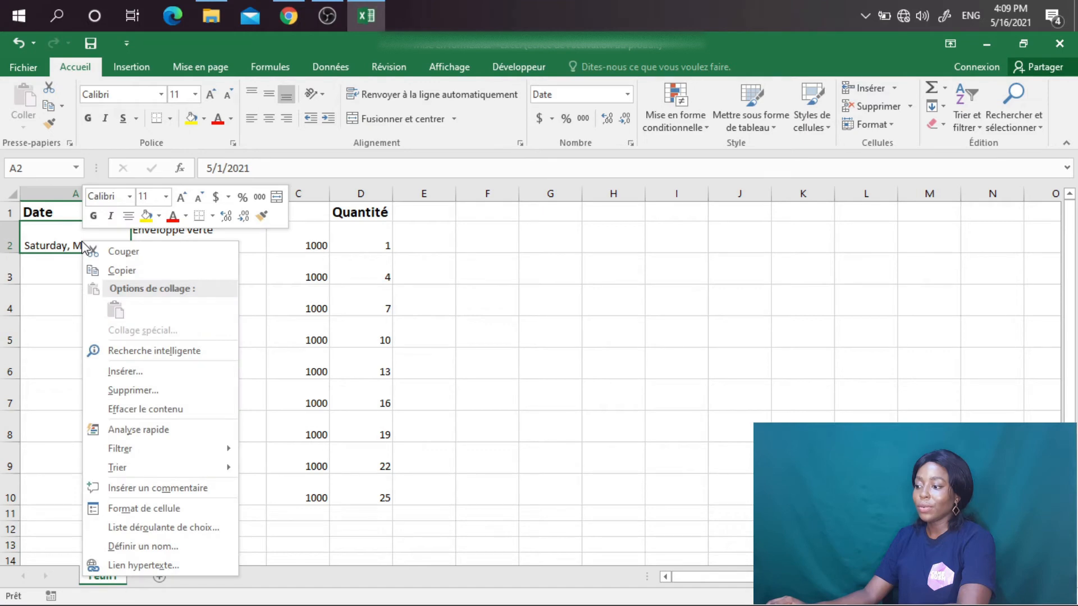
left_click(135, 508)
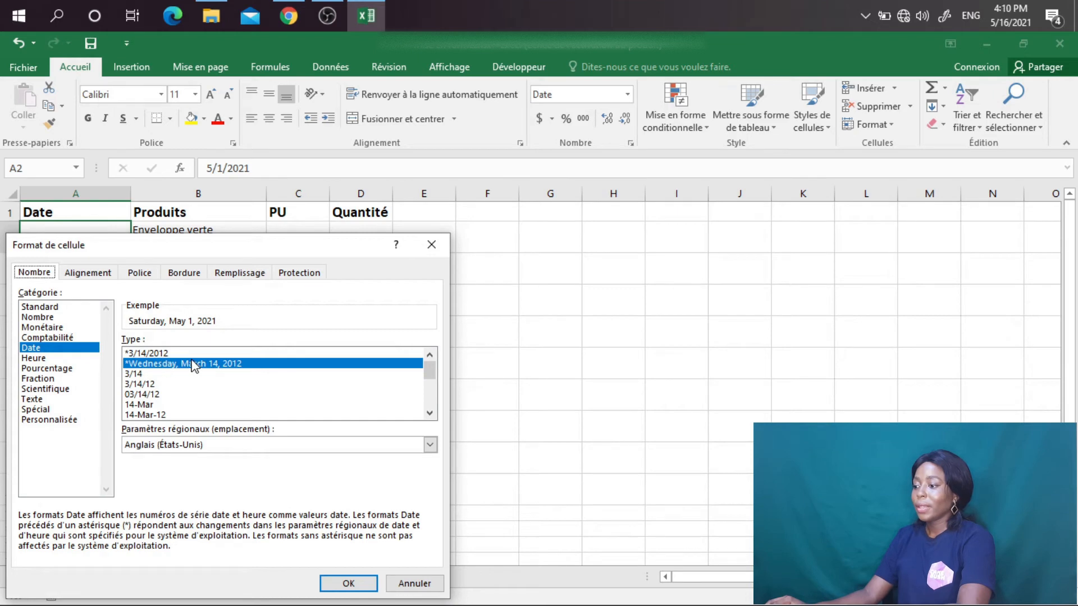
left_click(162, 352)
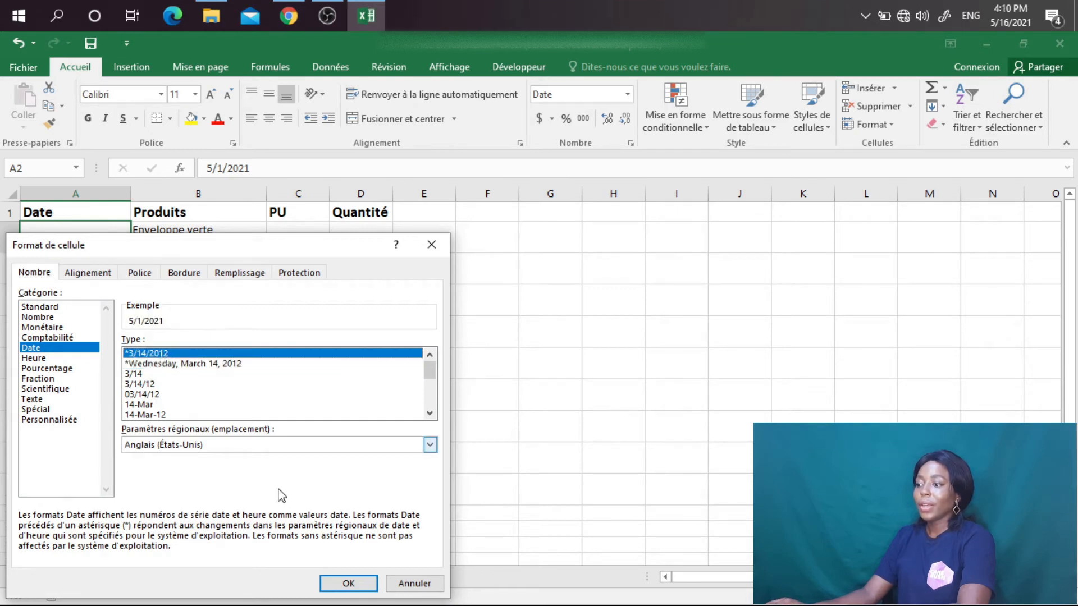
left_click(356, 588)
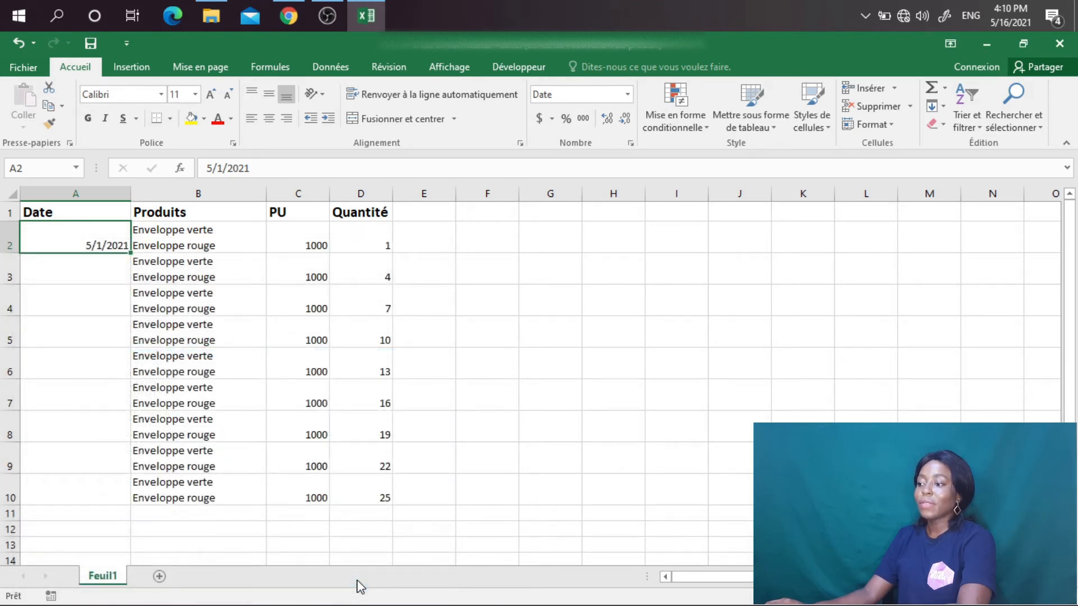
left_click(83, 263)
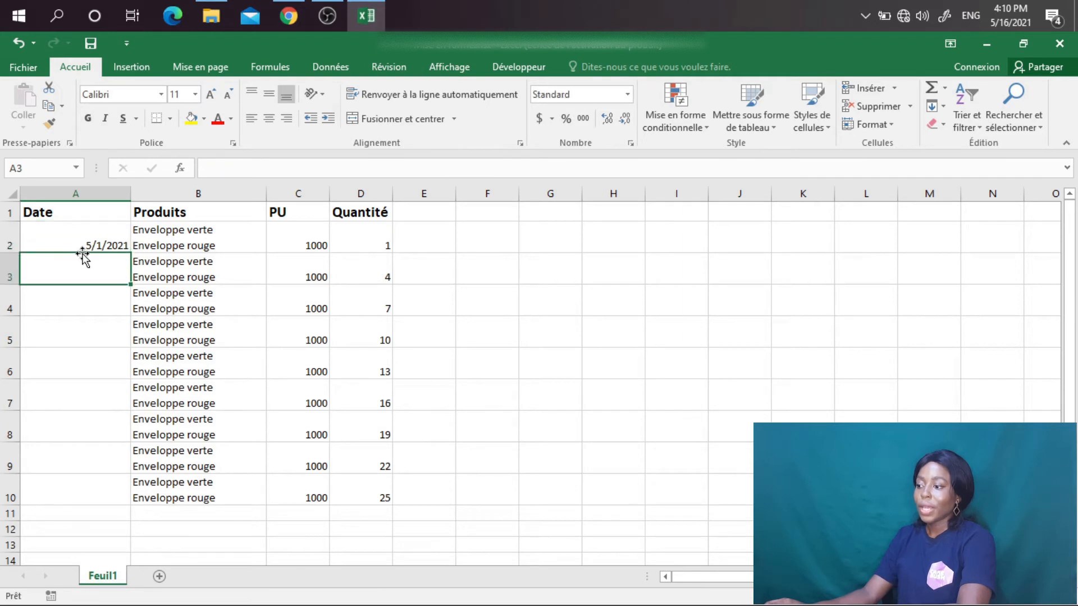
left_click(80, 240)
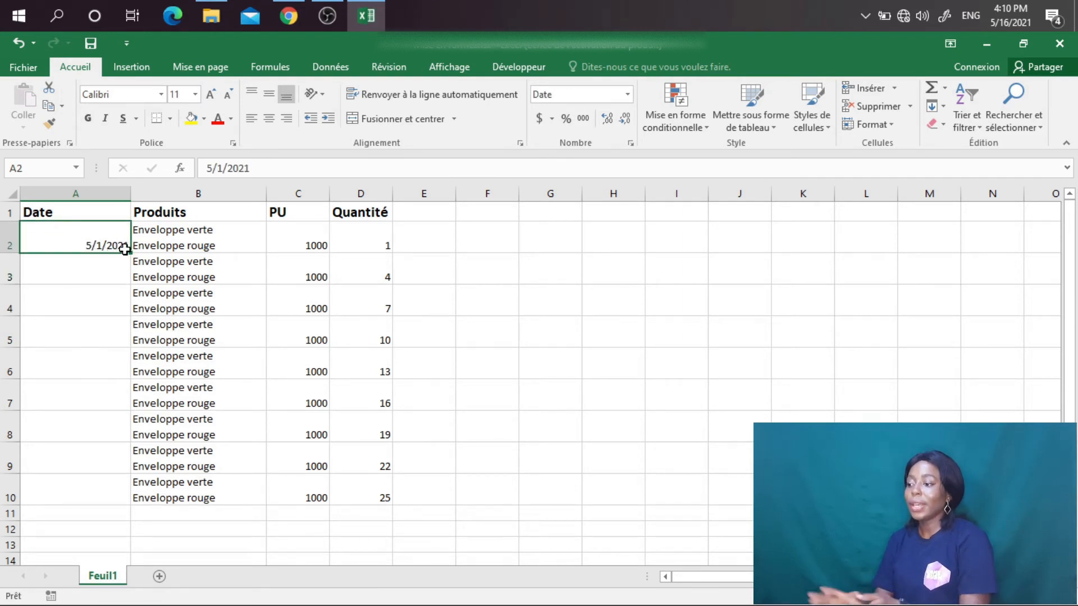
left_click(89, 257)
left_click(92, 245)
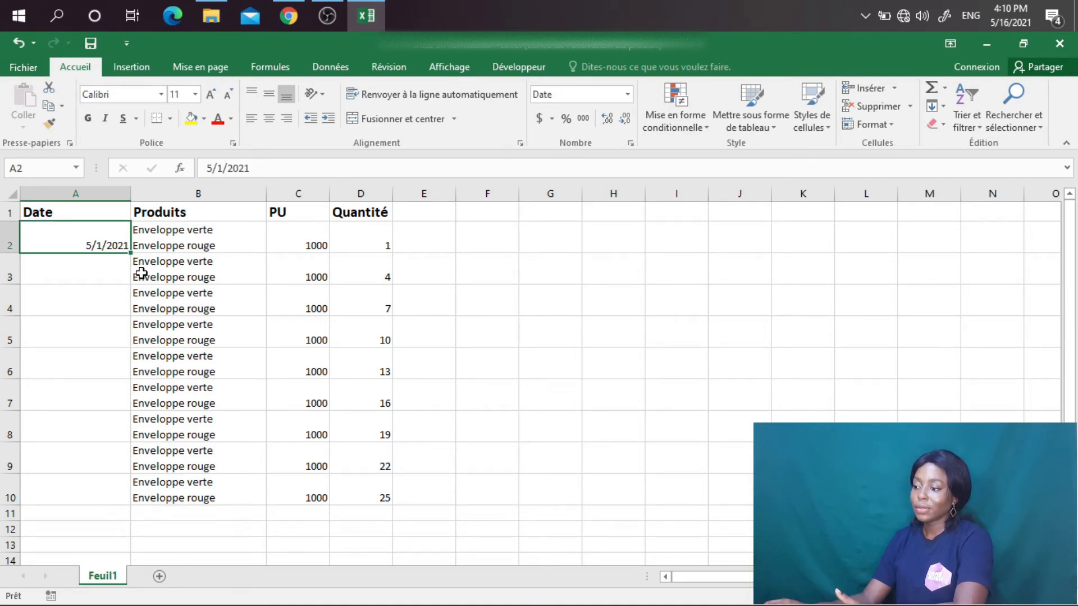
left_click(109, 278)
- Auto-fill the date in A2 as a daily series down through A10
left_click(109, 241)
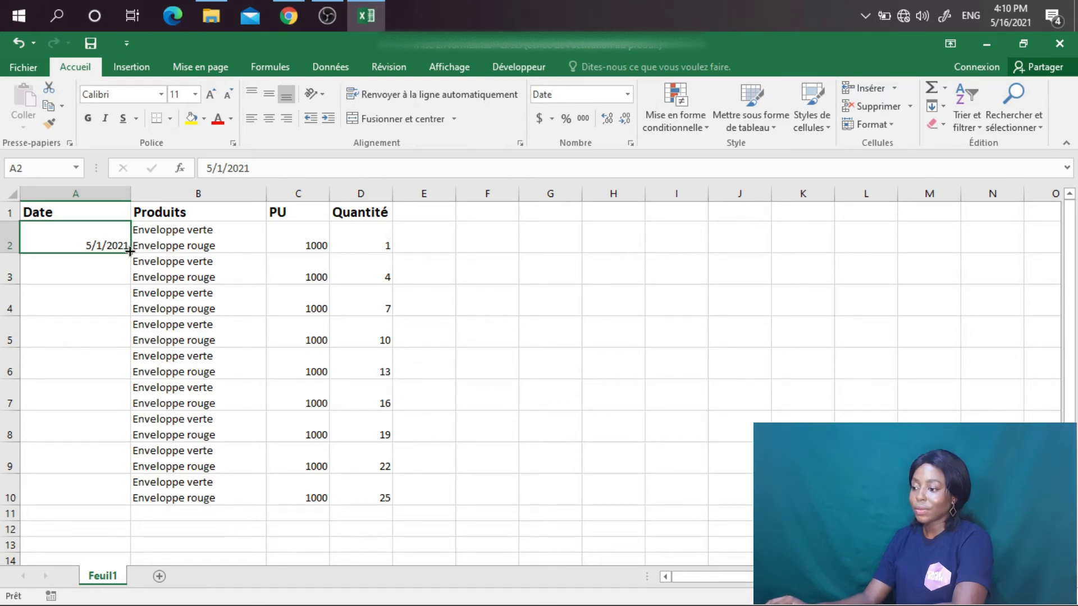
left_click_drag(129, 252, 121, 499)
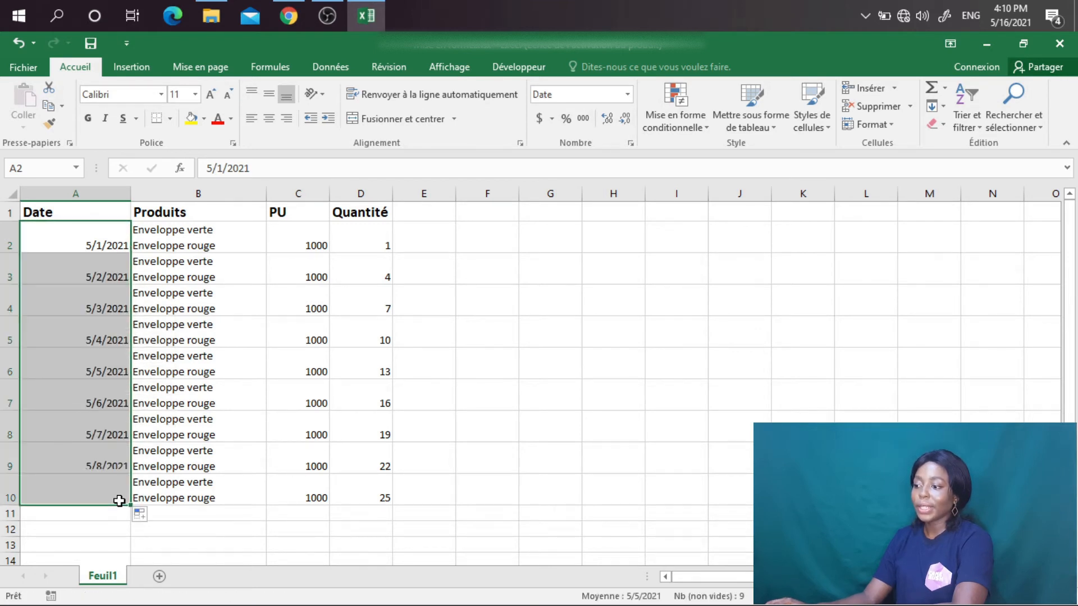
left_click(181, 323)
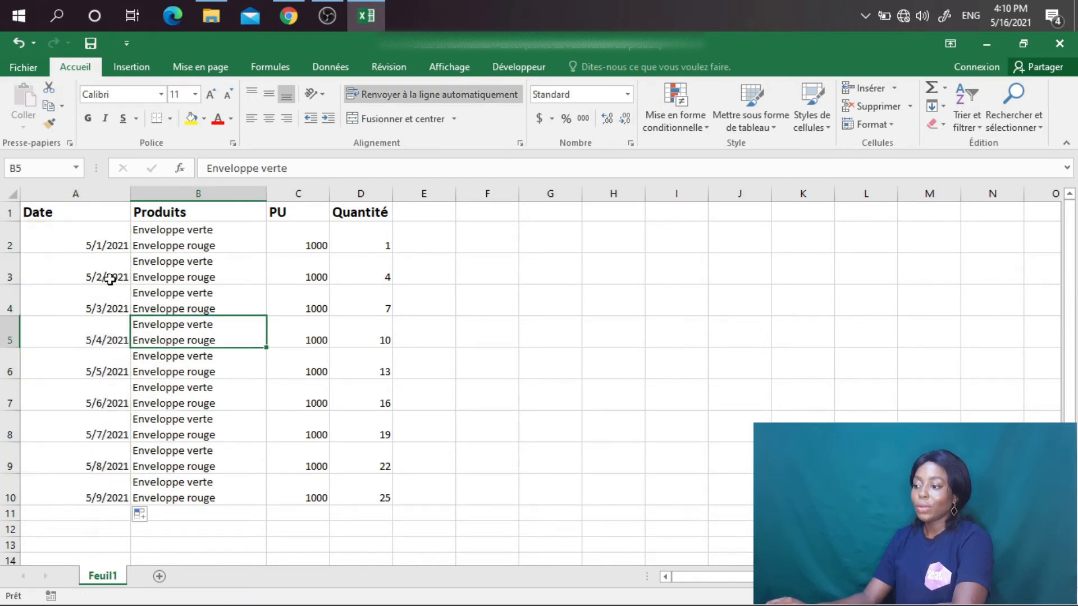
left_click(115, 247)
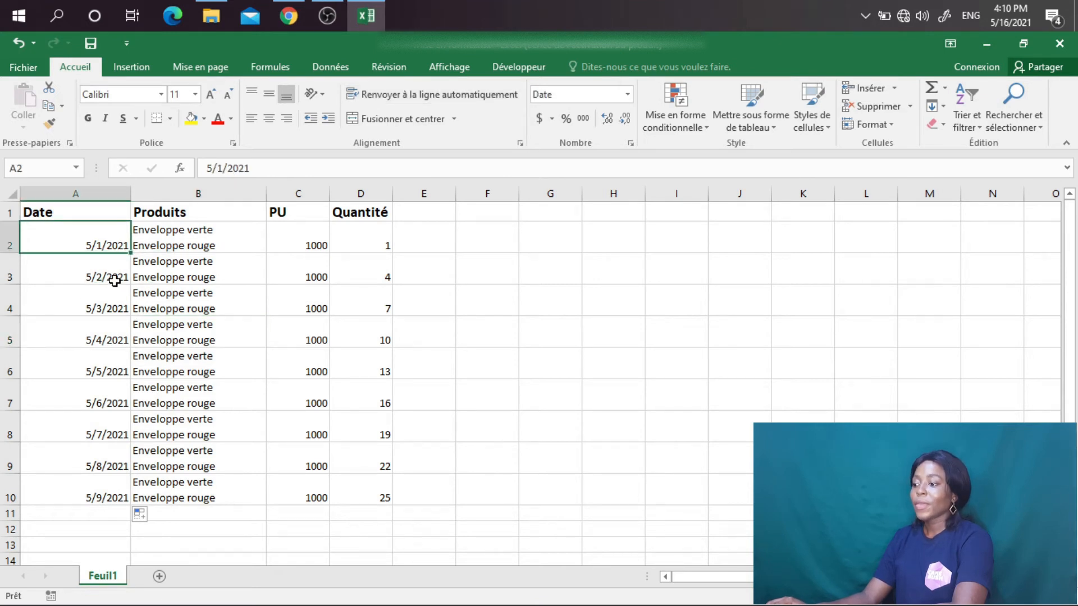
left_click(114, 280)
left_click(112, 312)
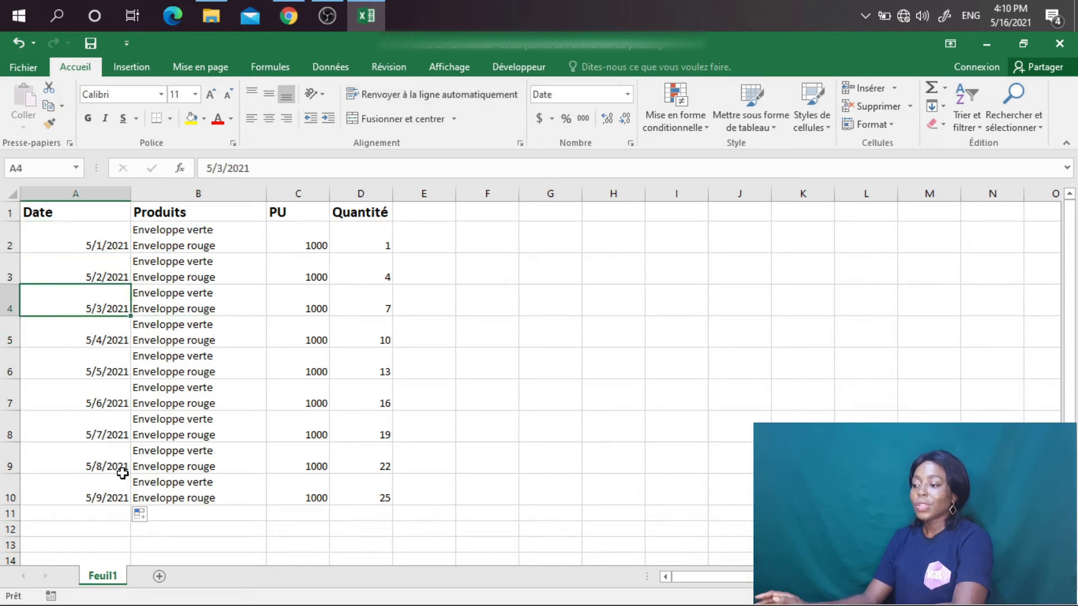
left_click(88, 248)
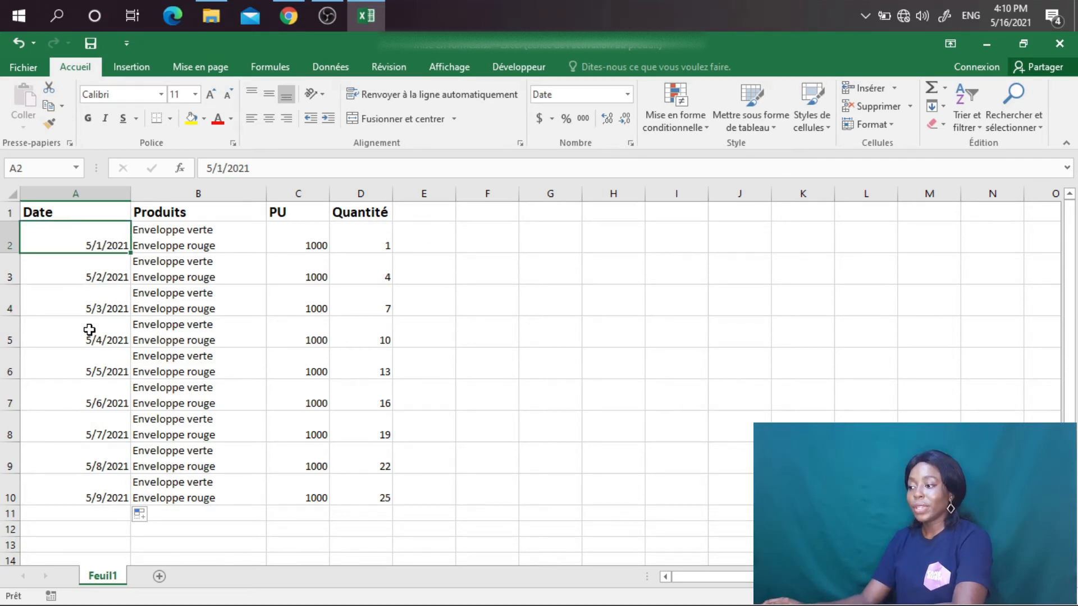
- Apply the € Français (France) accounting format to the unit price in C3
left_click(320, 247)
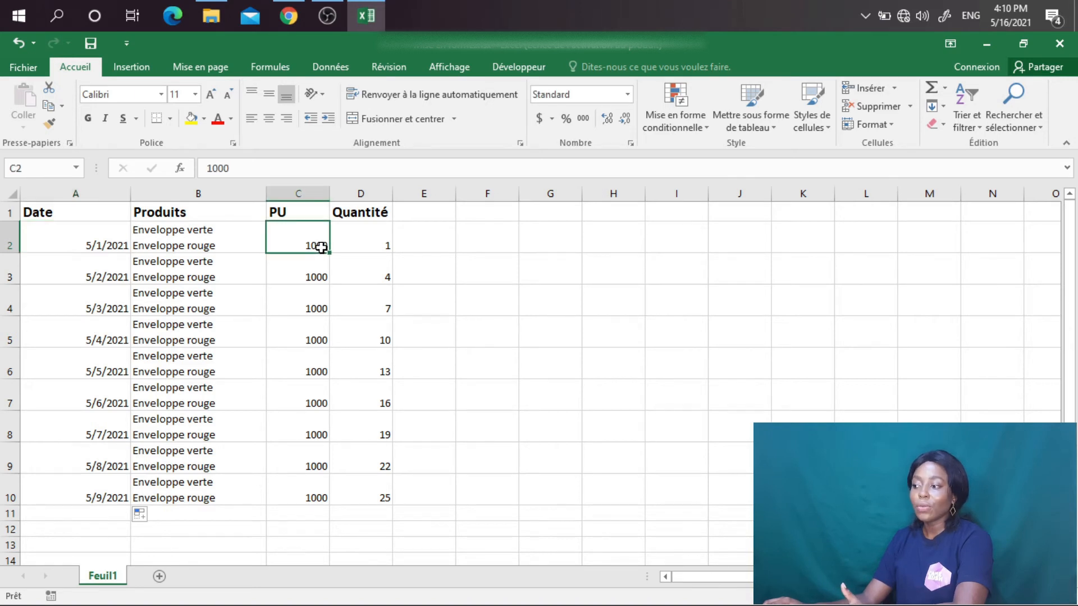
left_click(325, 282)
left_click(315, 243)
left_click(314, 276)
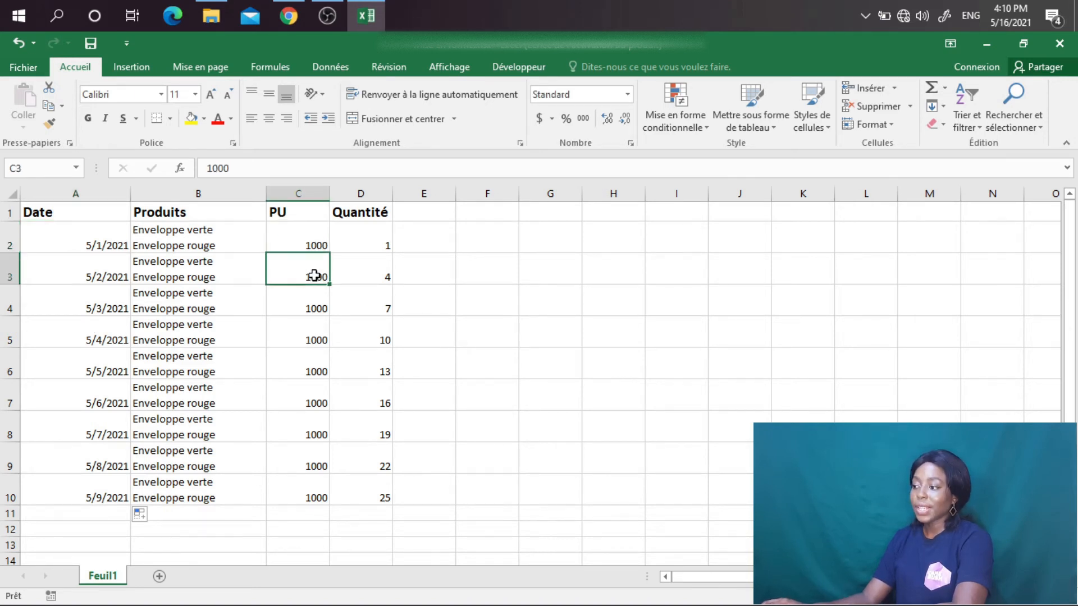
left_click(312, 302)
left_click(312, 259)
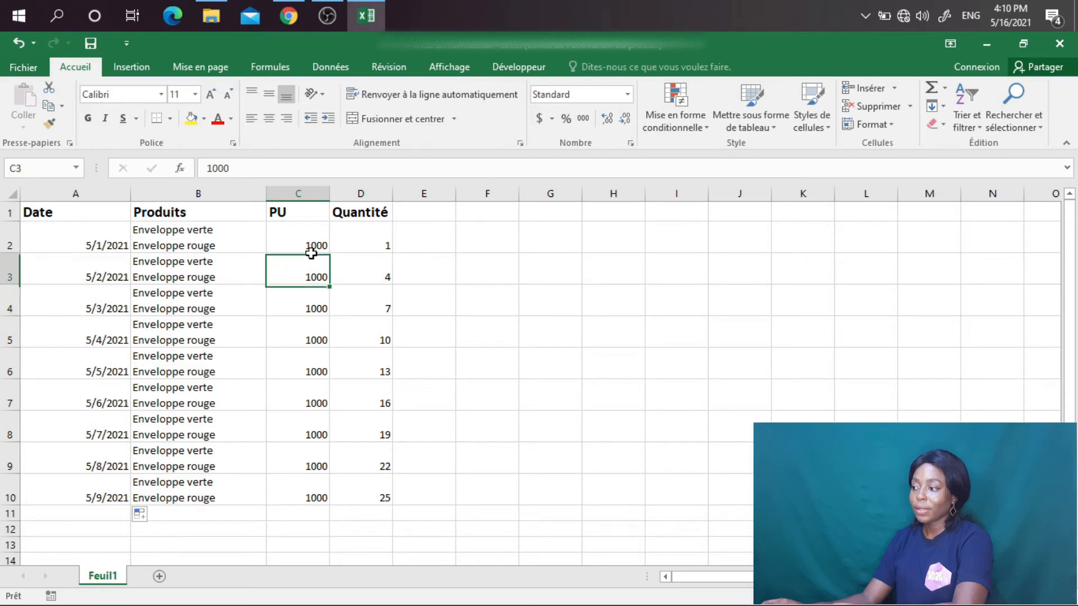
left_click(553, 119)
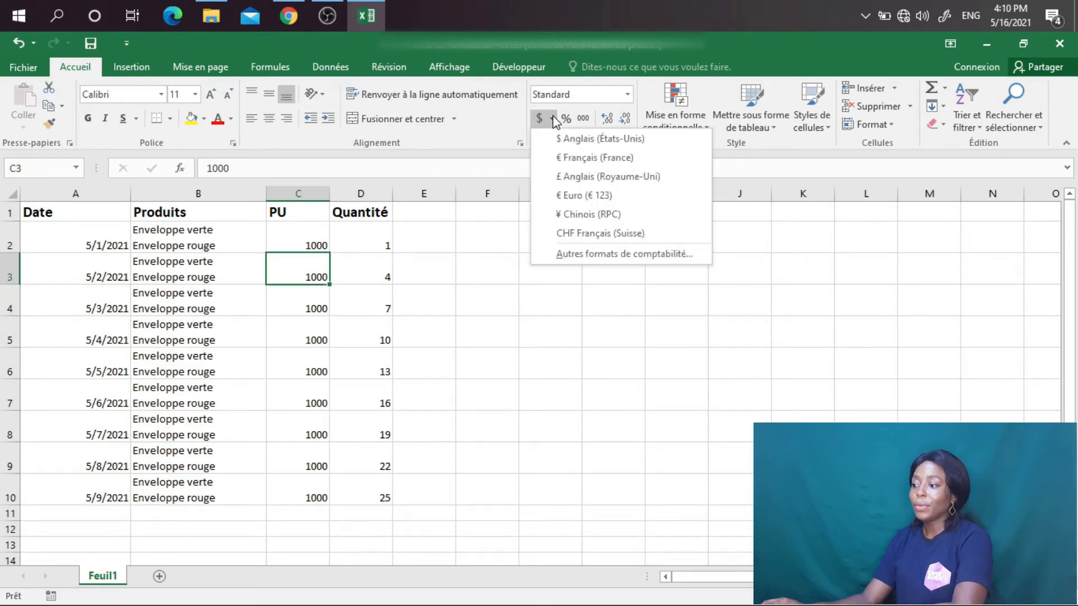
left_click(582, 159)
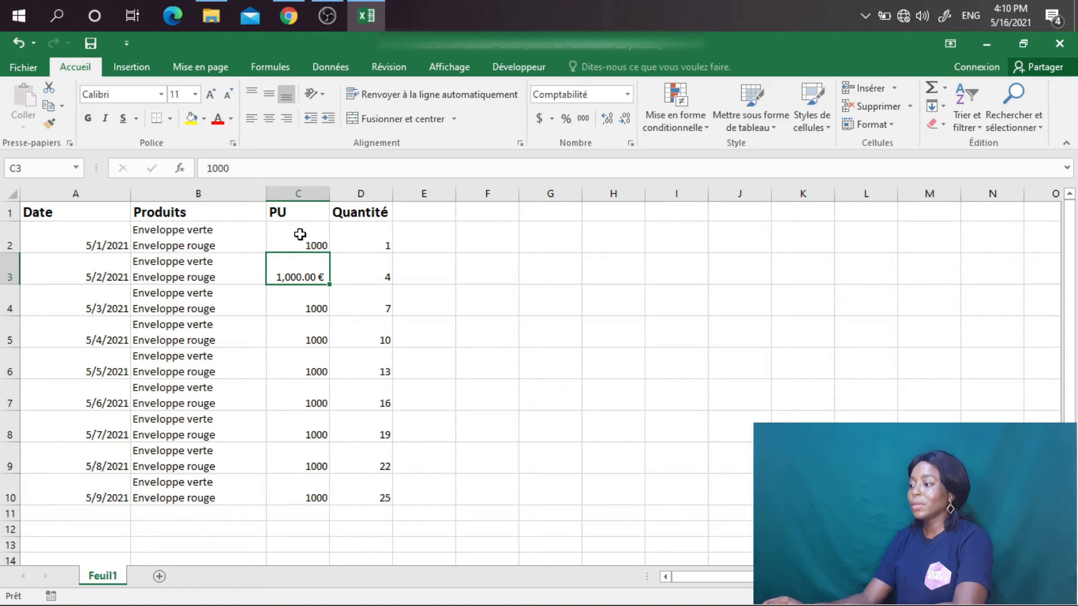
- Apply the € Français (France) accounting format to all the PU values in C2:C10
left_click_drag(300, 234, 300, 494)
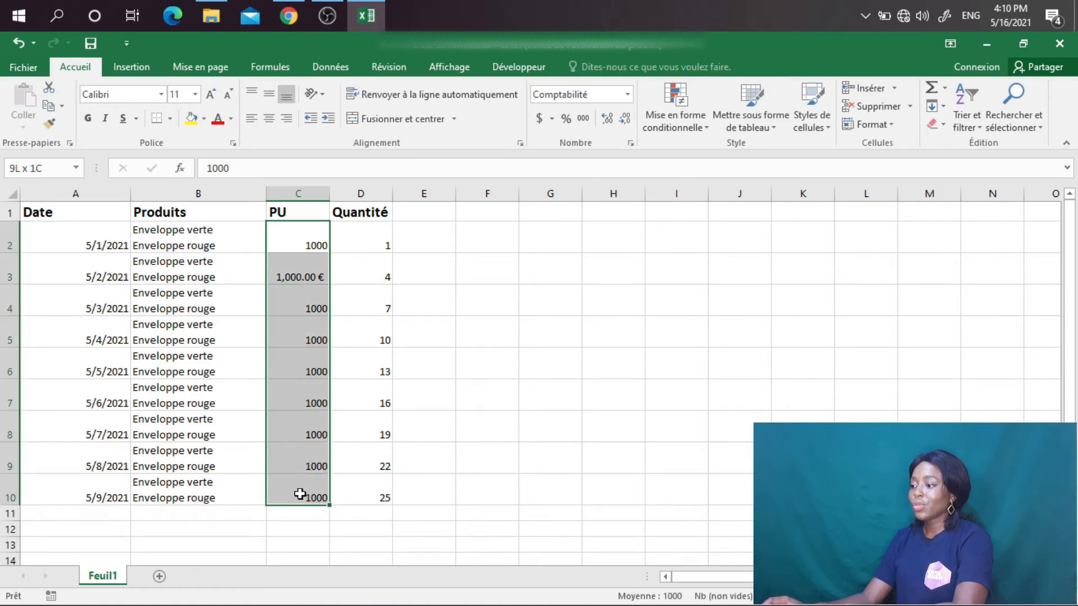
left_click(551, 119)
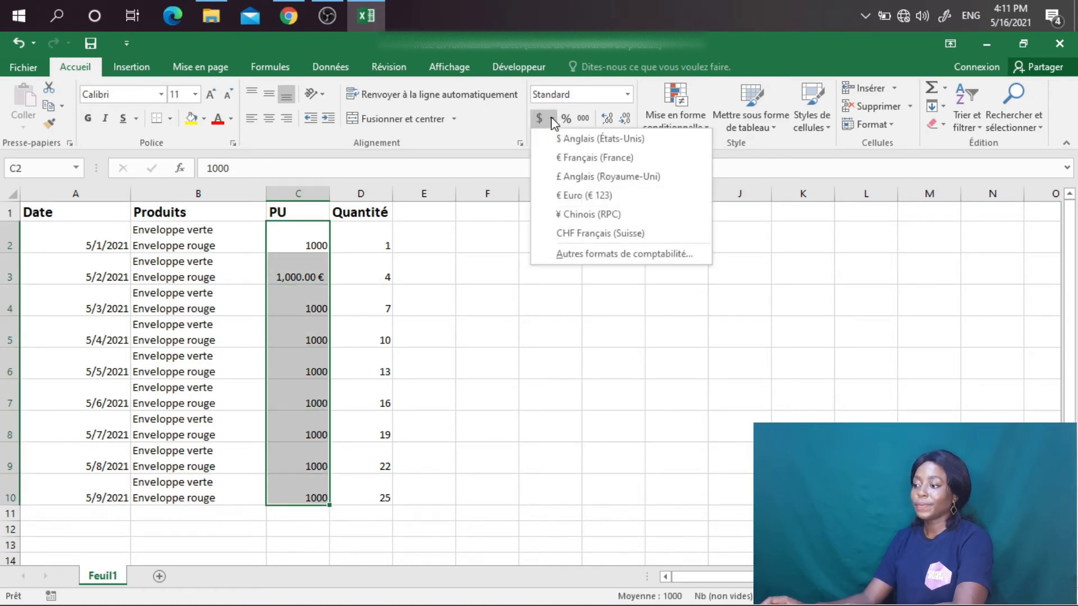
left_click(572, 160)
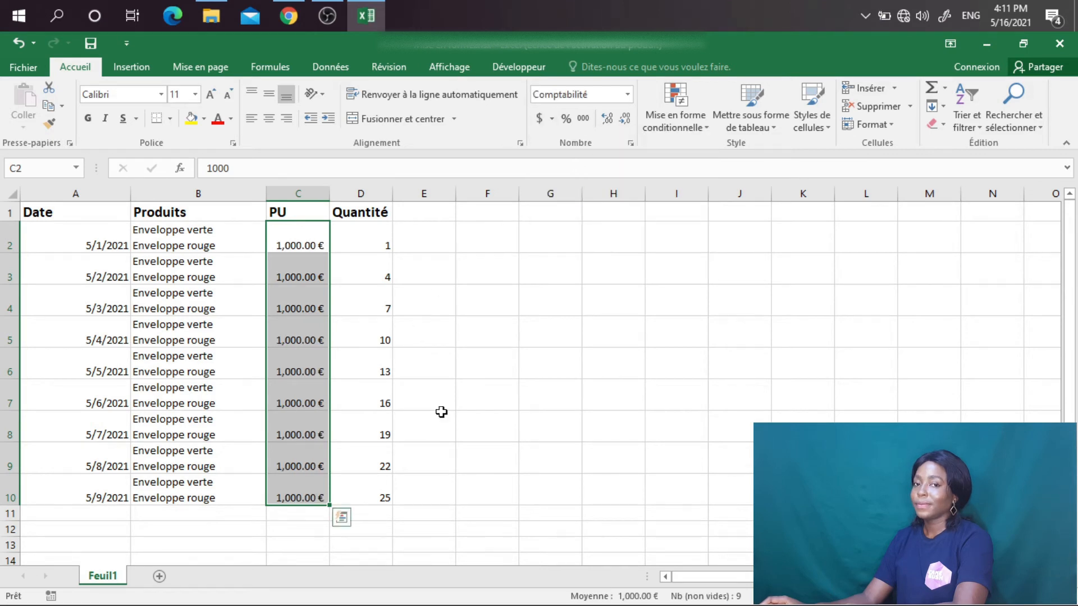
- Insert a blank row above the header row containing Date, Produits, PU and Quantité
left_click(62, 303)
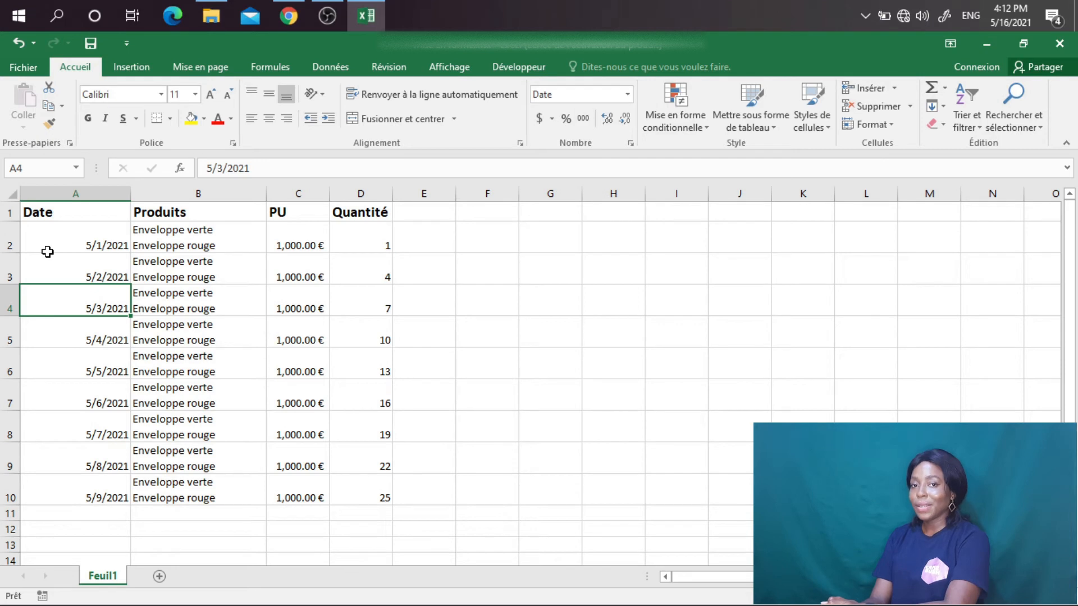
left_click(10, 213)
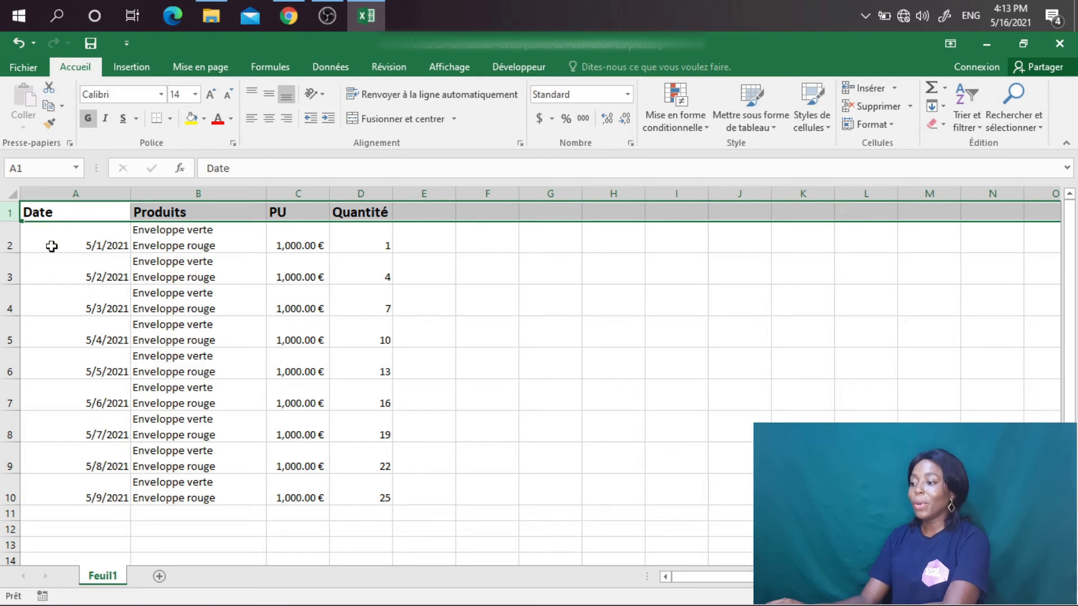
left_click(13, 245)
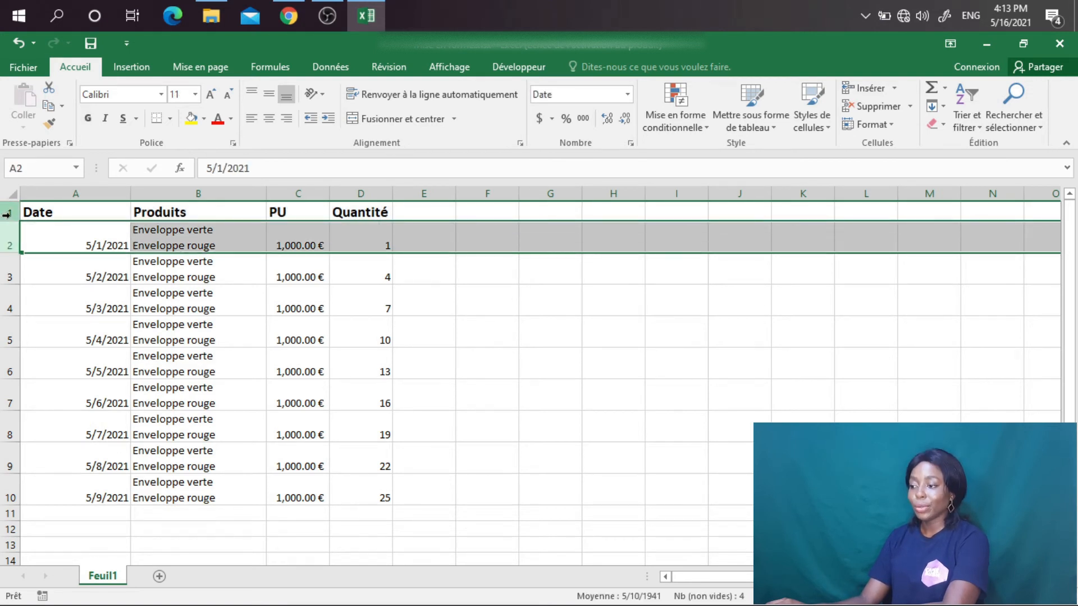
left_click(6, 214)
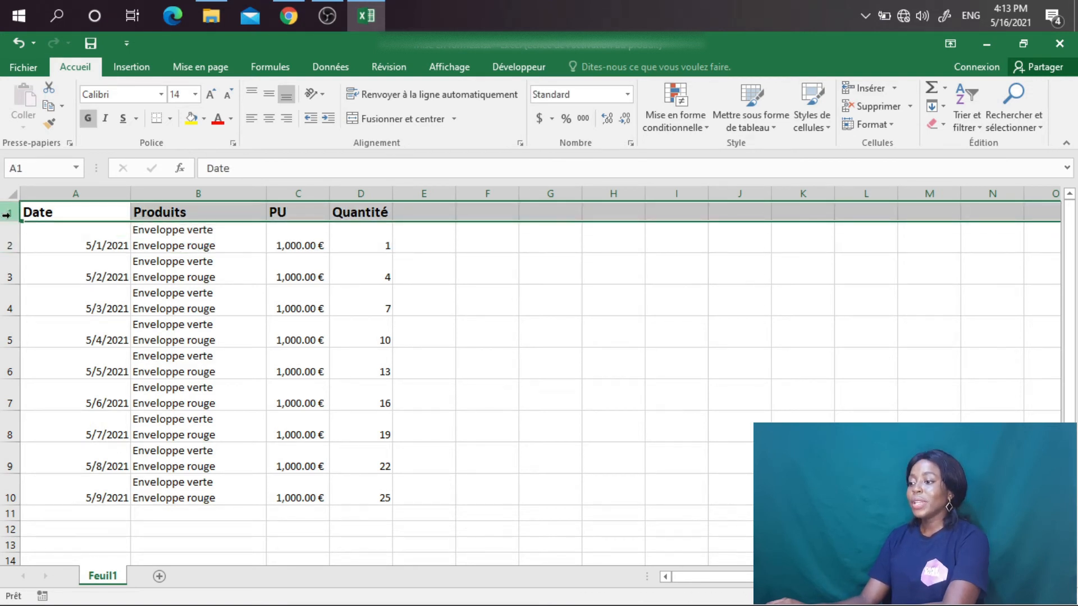
left_click(25, 245)
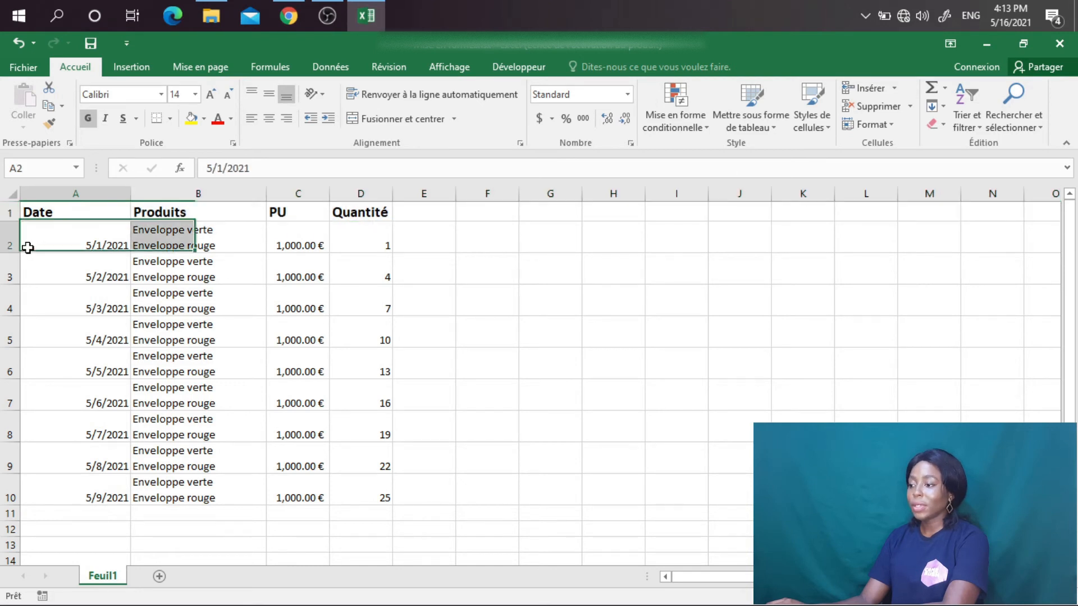
left_click(7, 213)
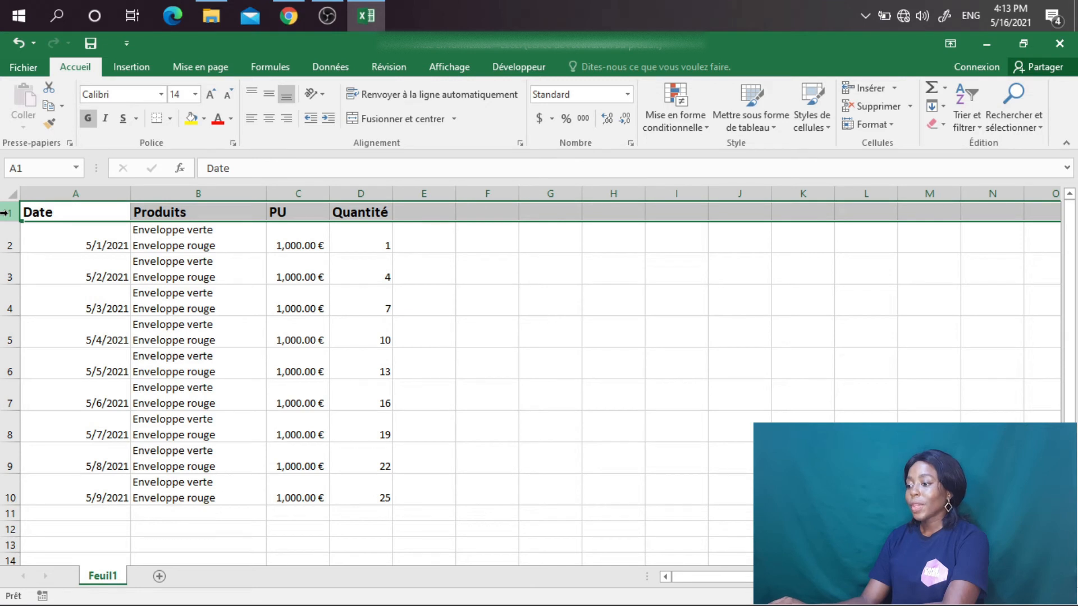
right_click(7, 213)
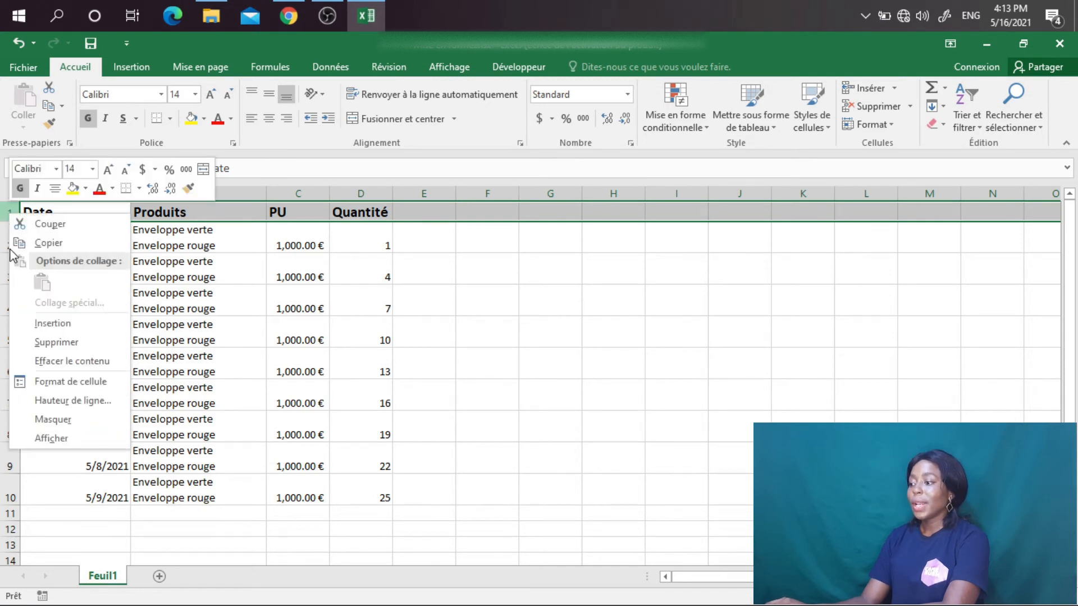
left_click(44, 324)
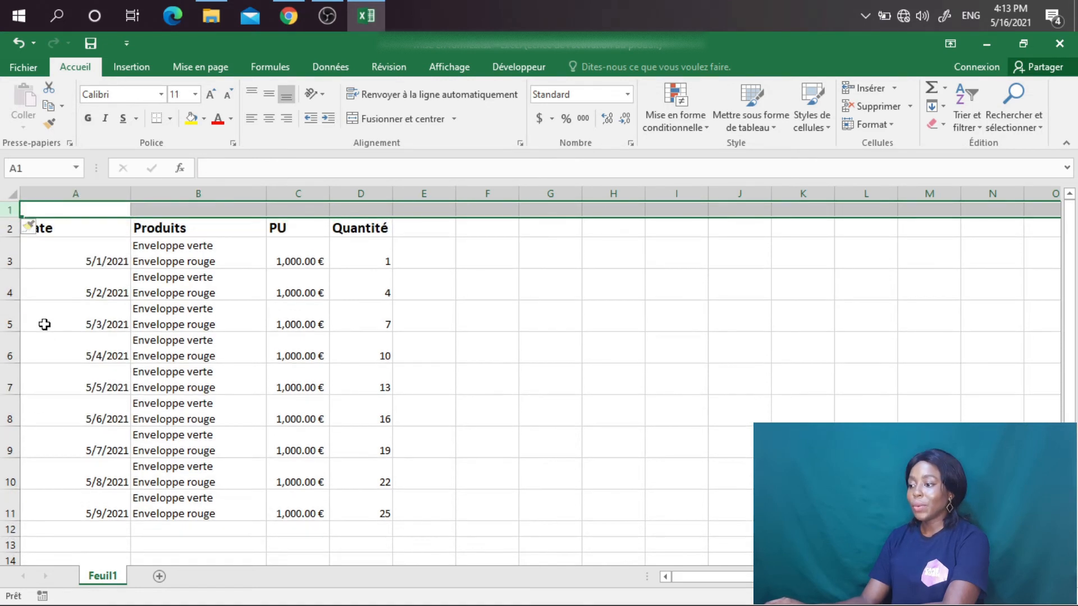
left_click(405, 274)
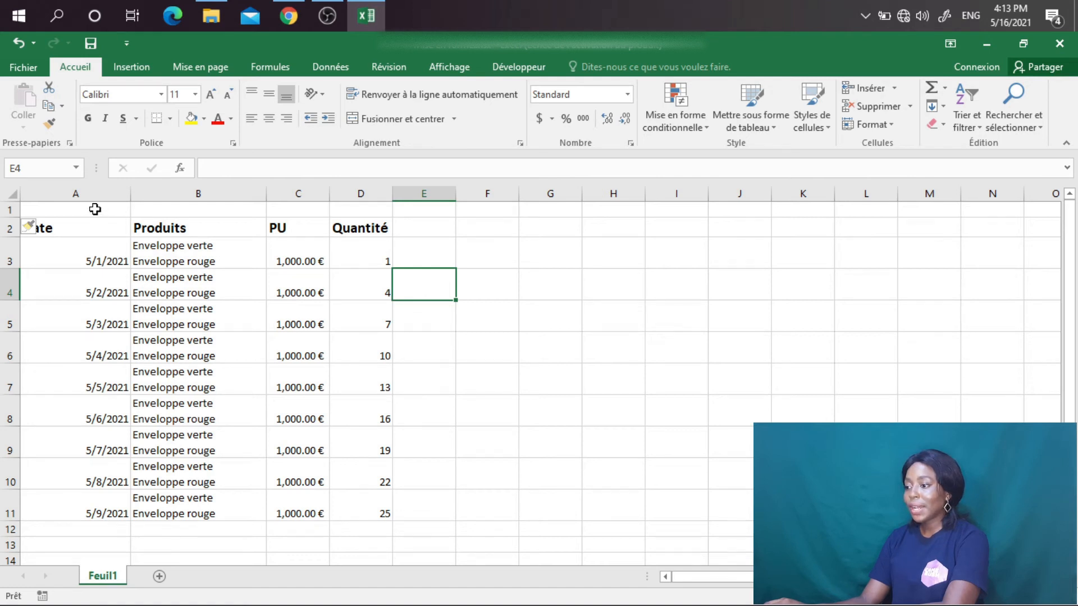
- Merge and centre cells A1:D1 above the table headers
left_click_drag(95, 209, 361, 208)
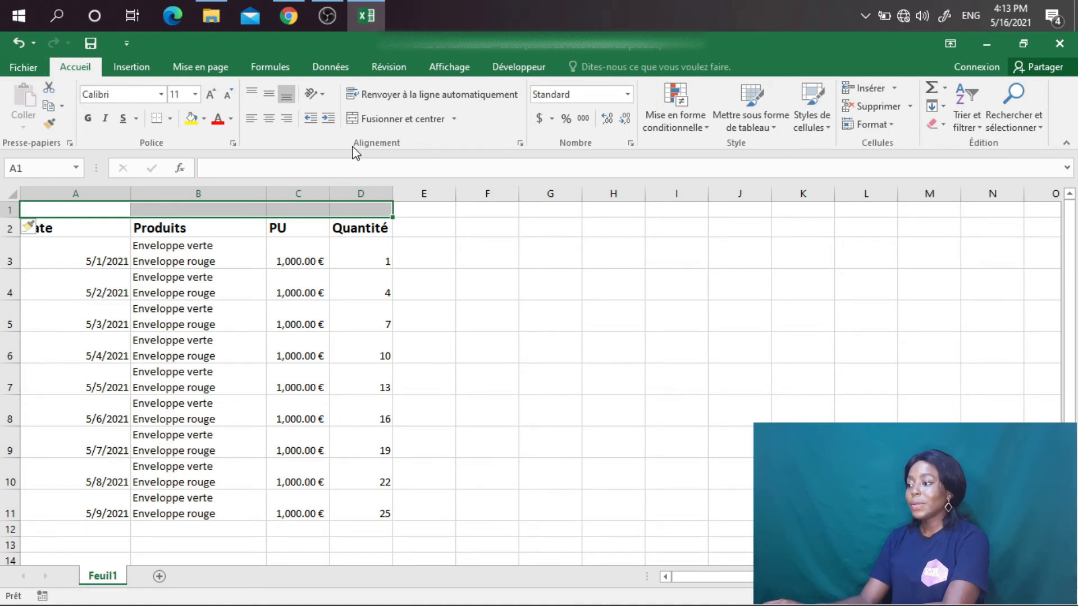
left_click(454, 120)
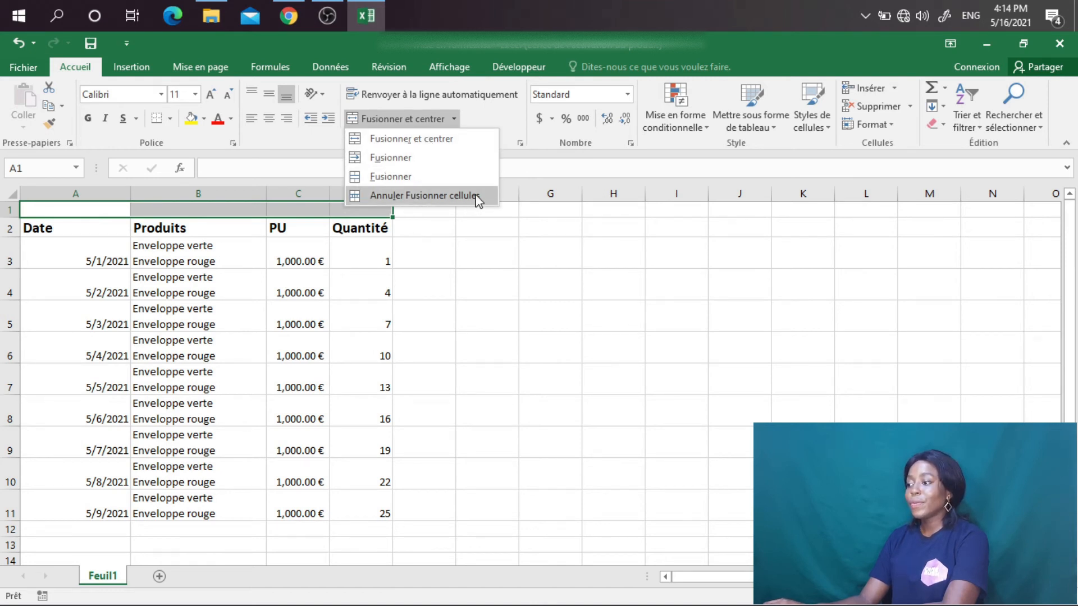
left_click(509, 159)
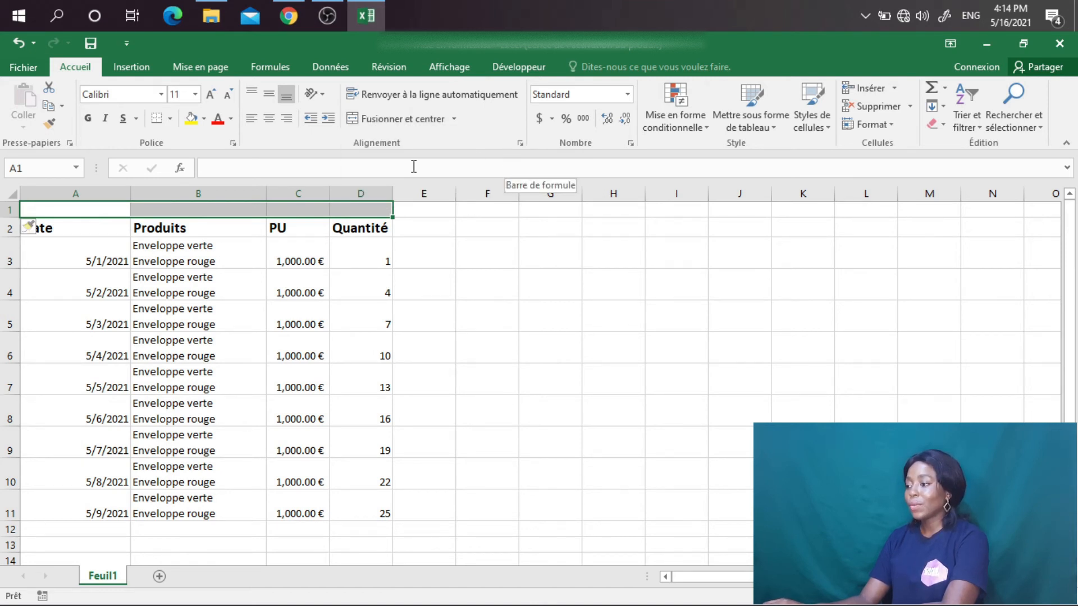
left_click(418, 128)
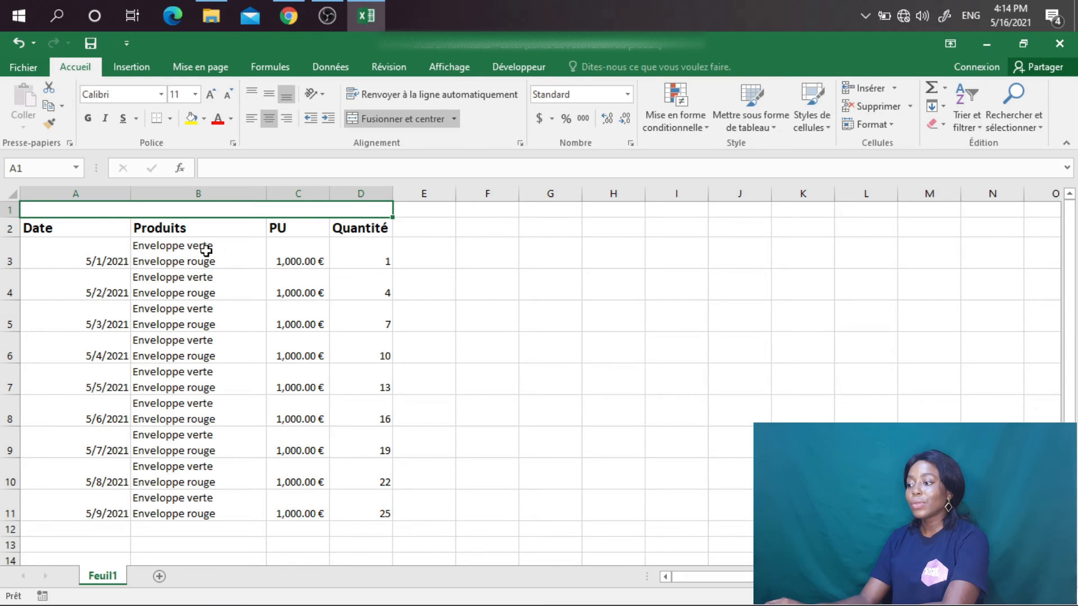
left_click(410, 245)
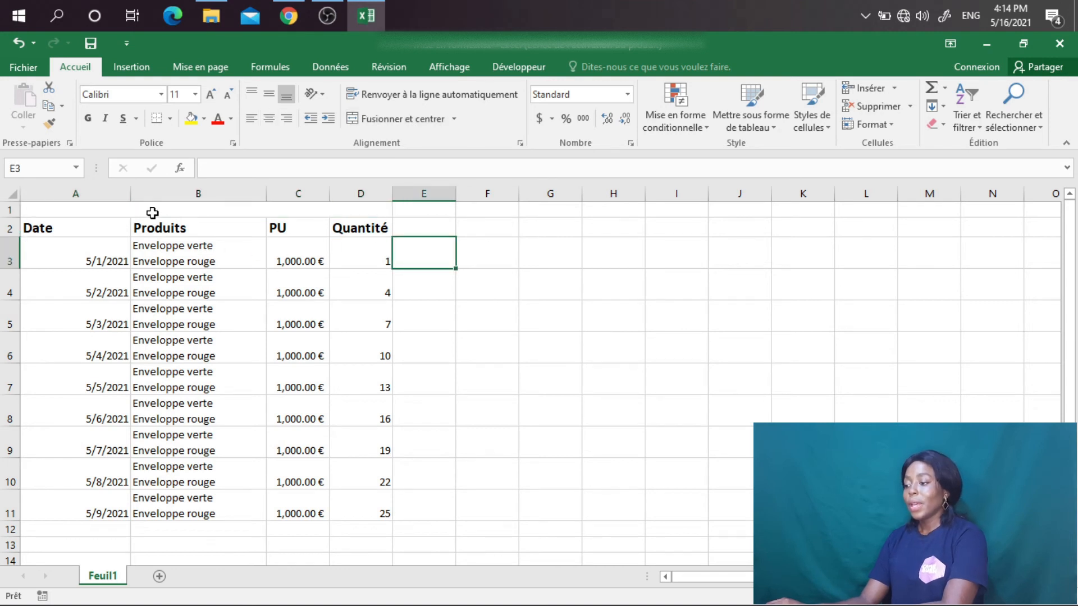
- Enter the title TABLEAU D'INVENTAIRE in the merged cell A1
left_click(188, 212)
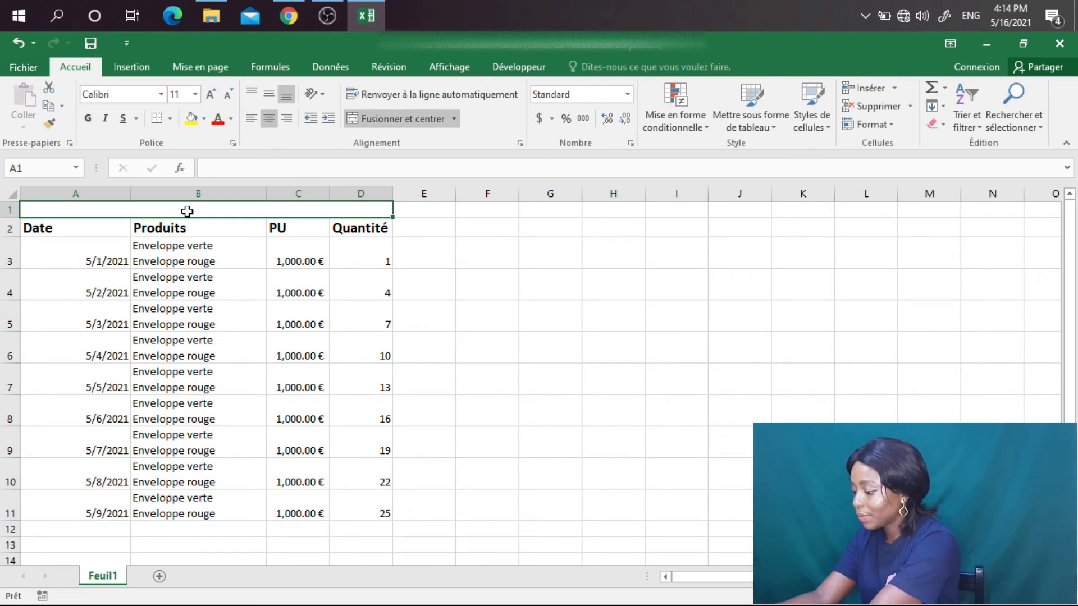
type("TAB")
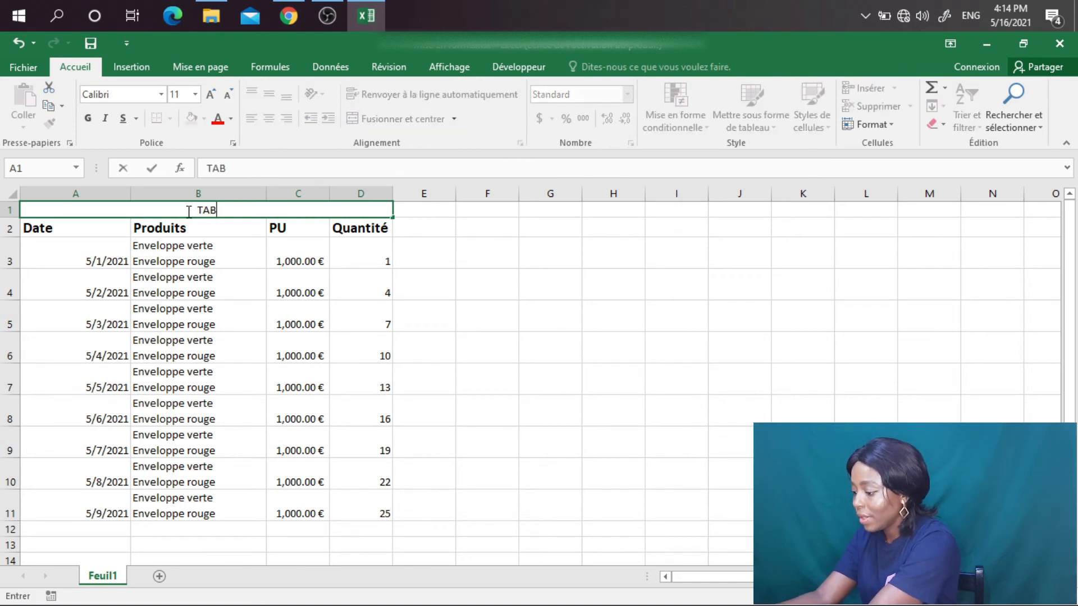
type("LEAU")
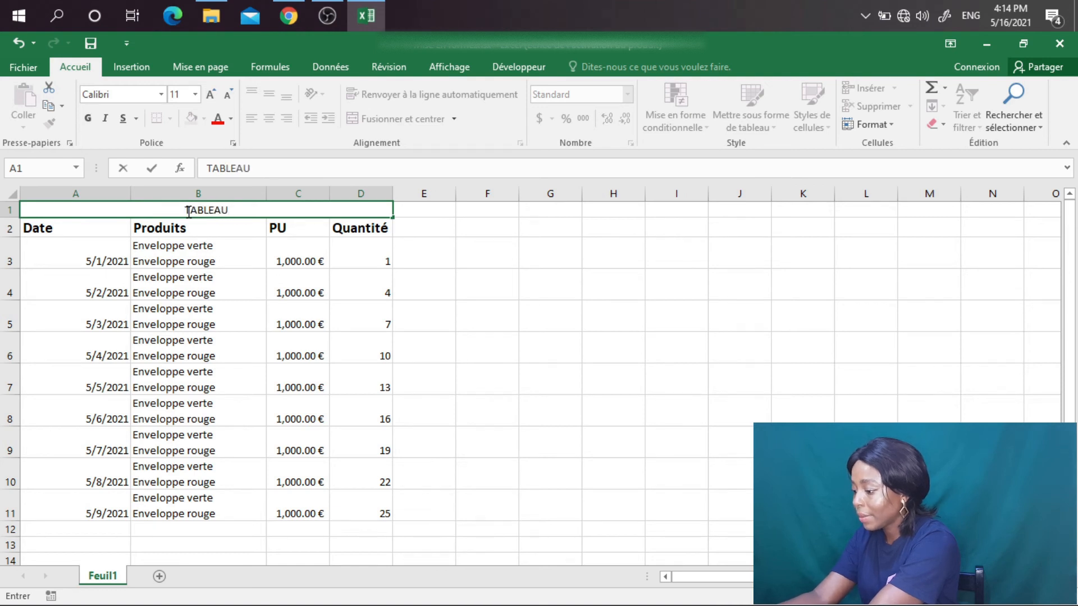
type(" D'INVE")
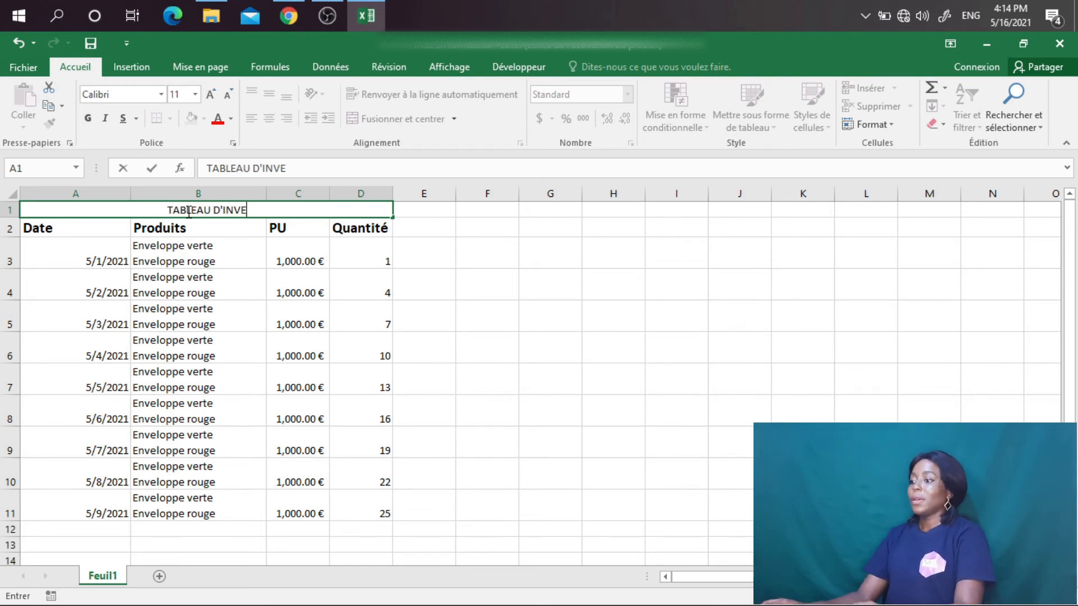
type("NTAIRE")
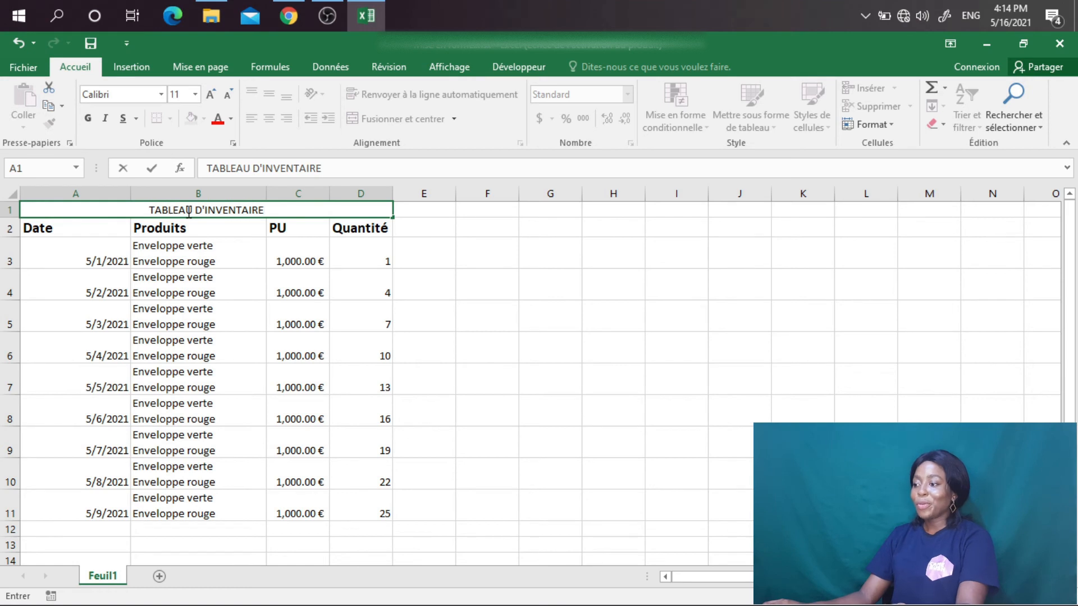
left_click(416, 279)
- Format the title in A1 as size 16, bold, with the light blue theme font colour
left_click(212, 212)
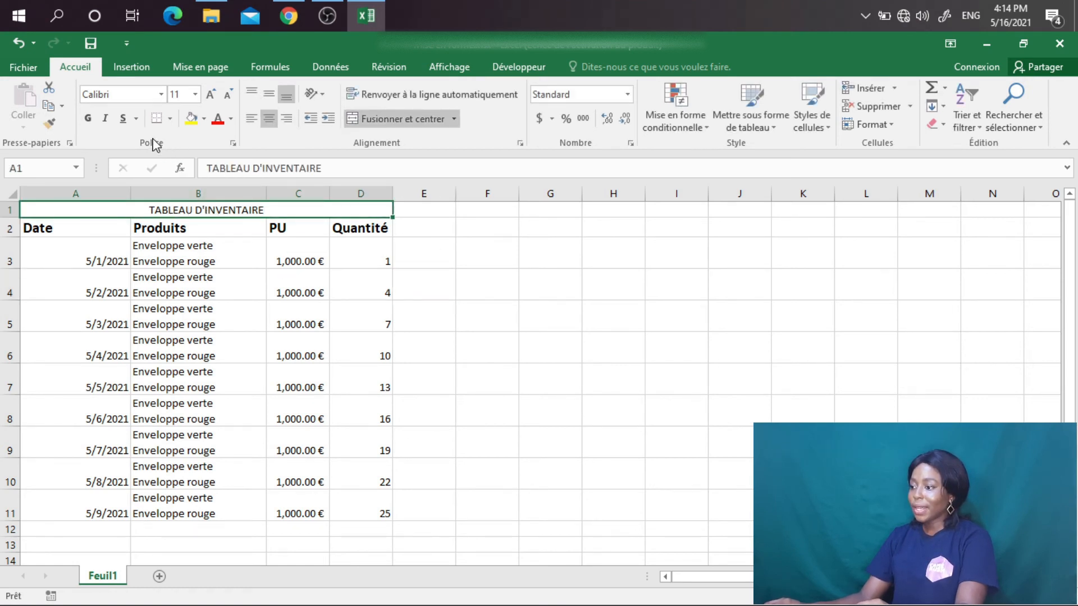
left_click(196, 95)
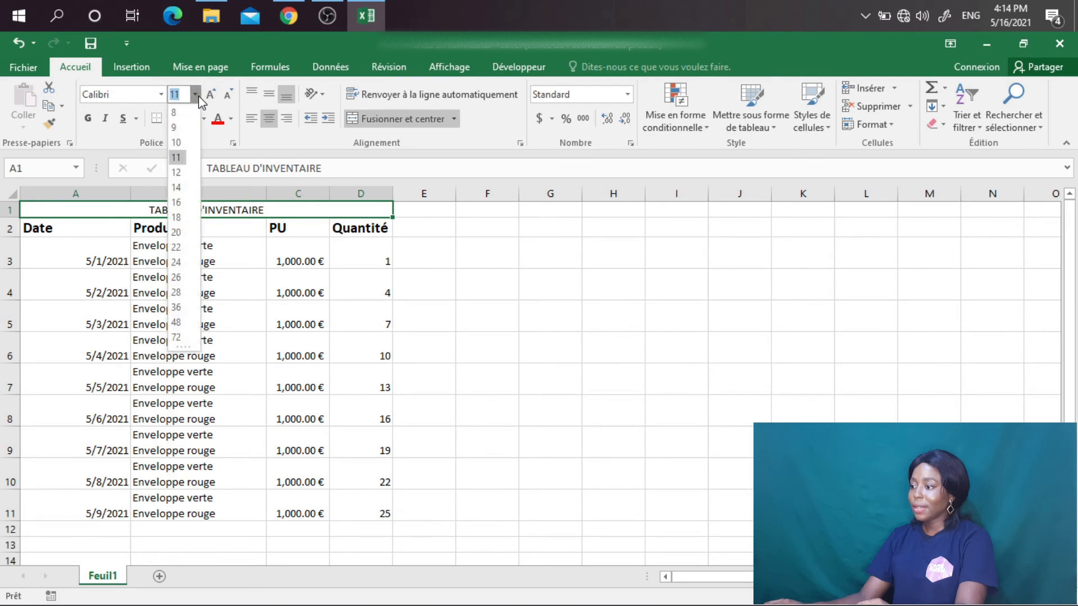
left_click(175, 202)
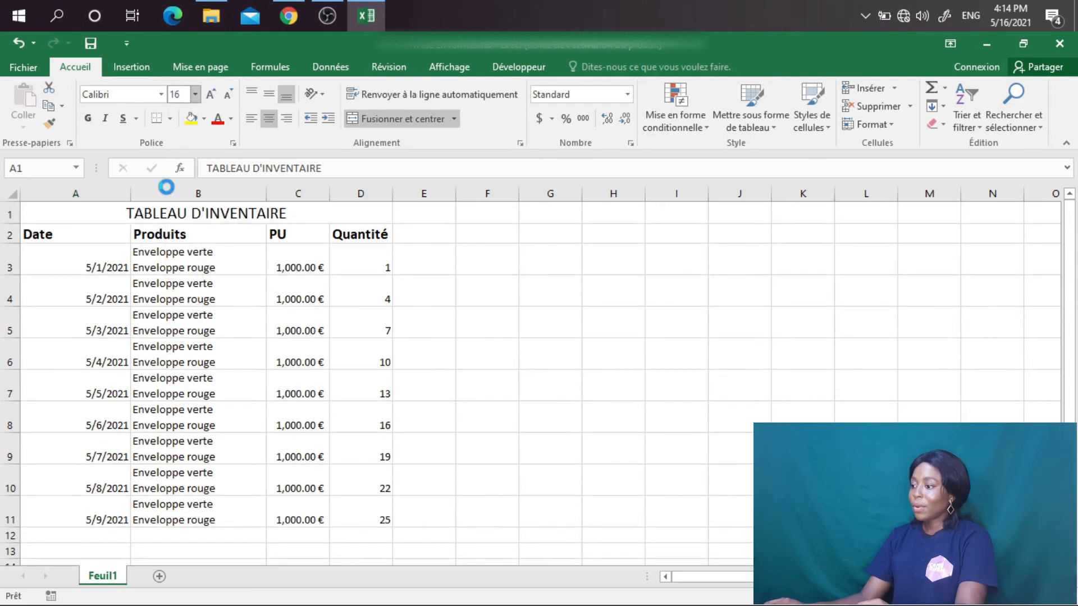
left_click(90, 118)
left_click(231, 118)
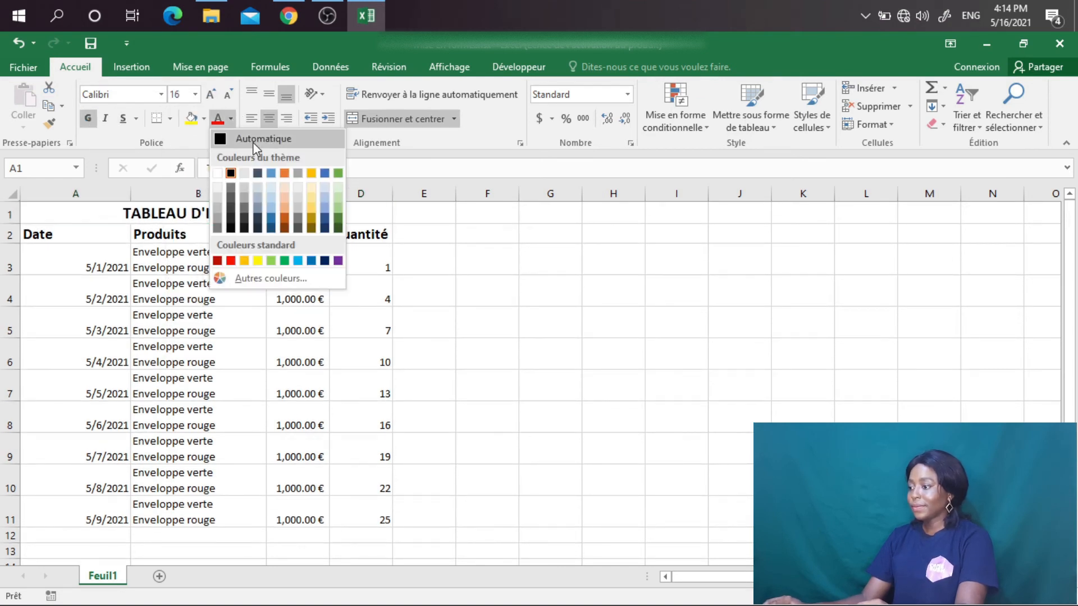
left_click(271, 173)
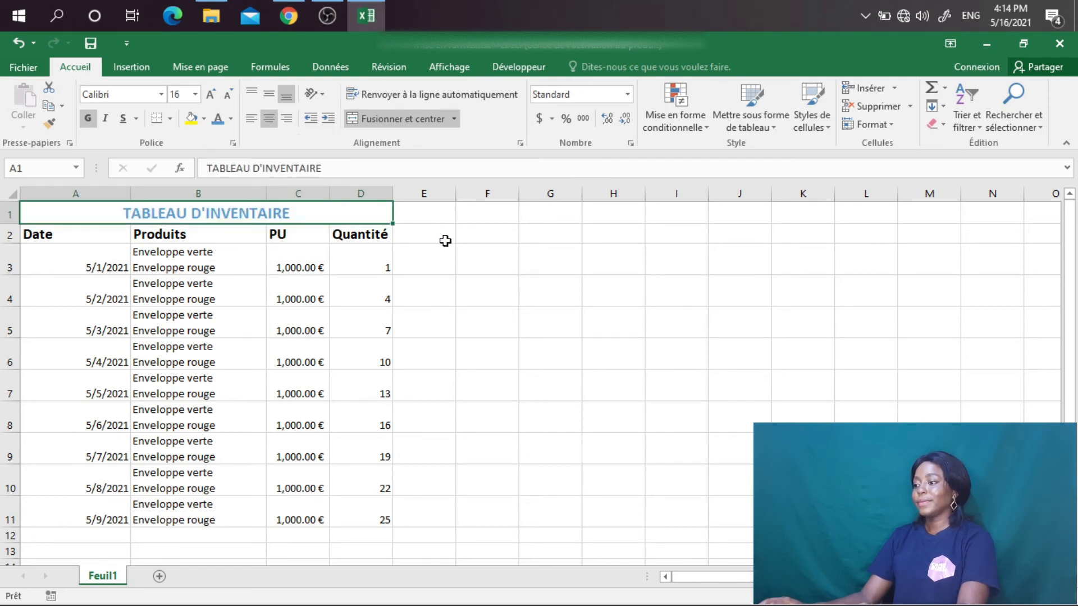
left_click(445, 241)
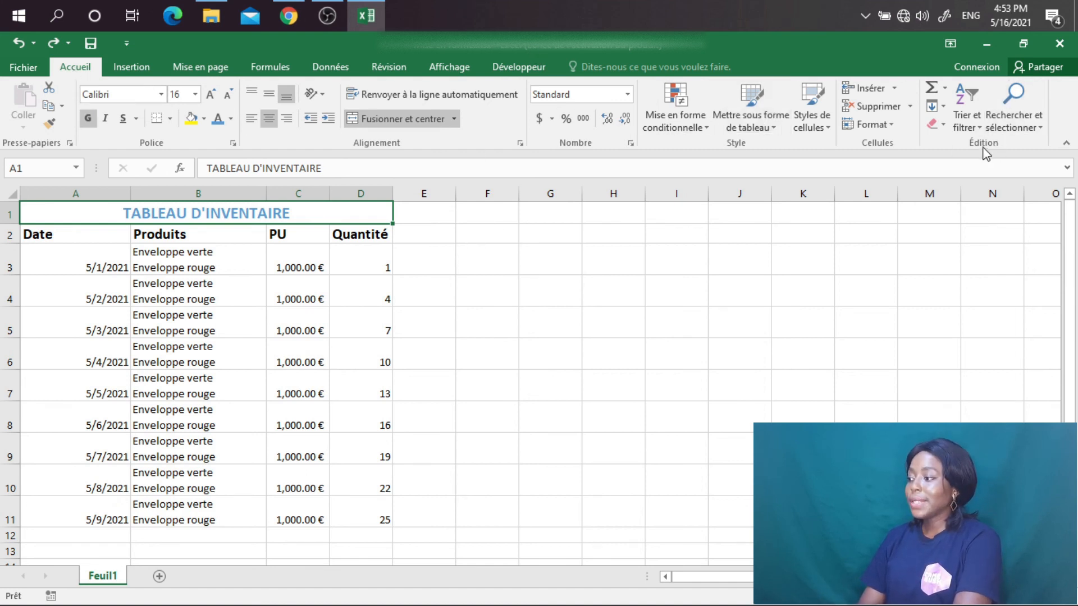
left_click(1041, 133)
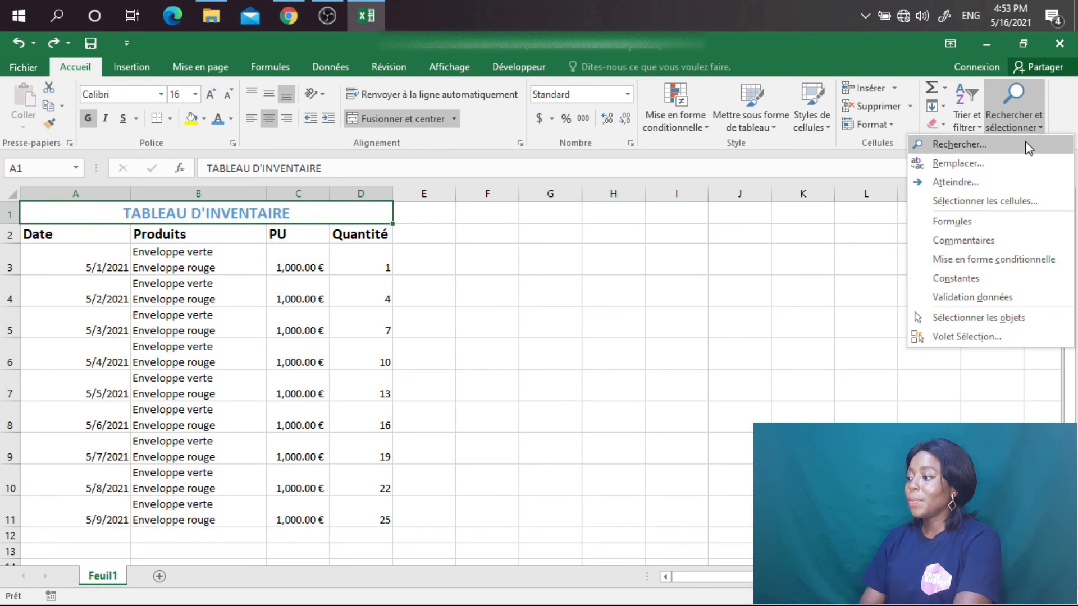
left_click(951, 163)
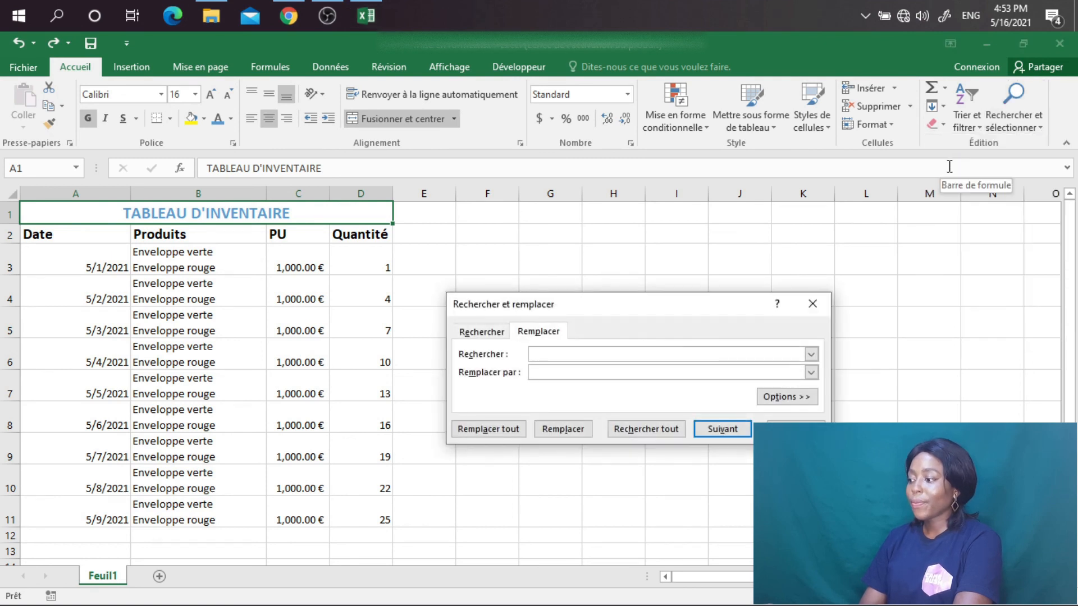
left_click(812, 304)
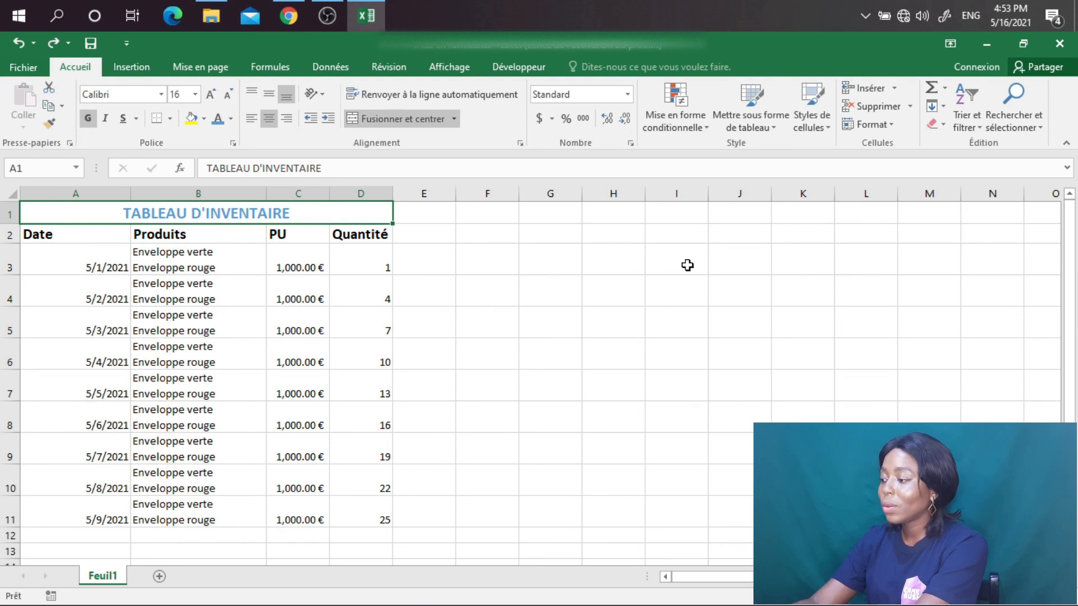
- Replace every occurrence of "verte" with "orange" in the sheet and acknowledge the completion message
key("ctrl+h")
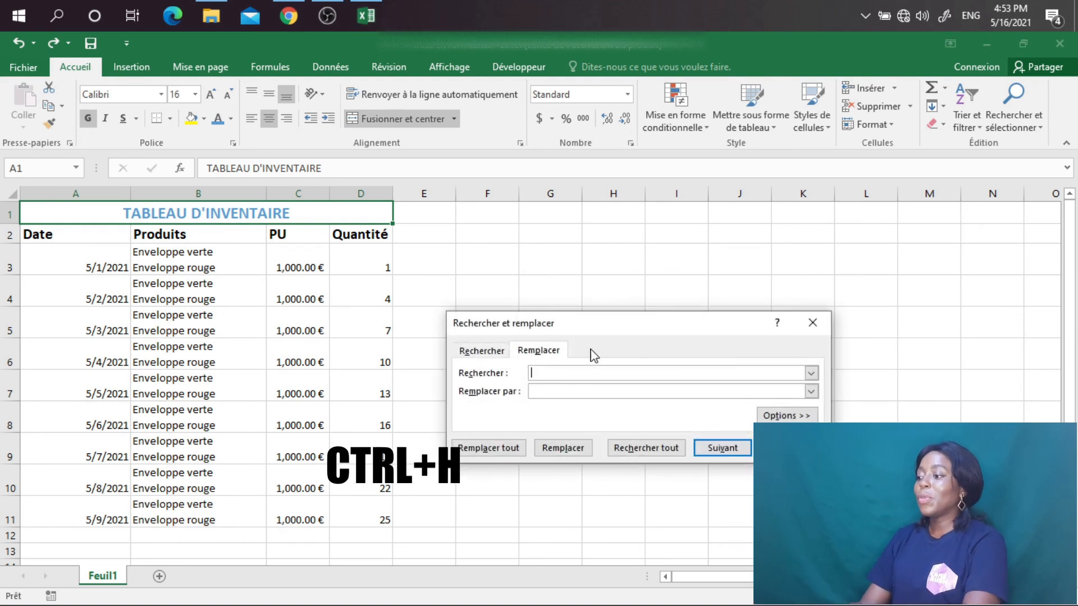
left_click_drag(597, 325, 580, 195)
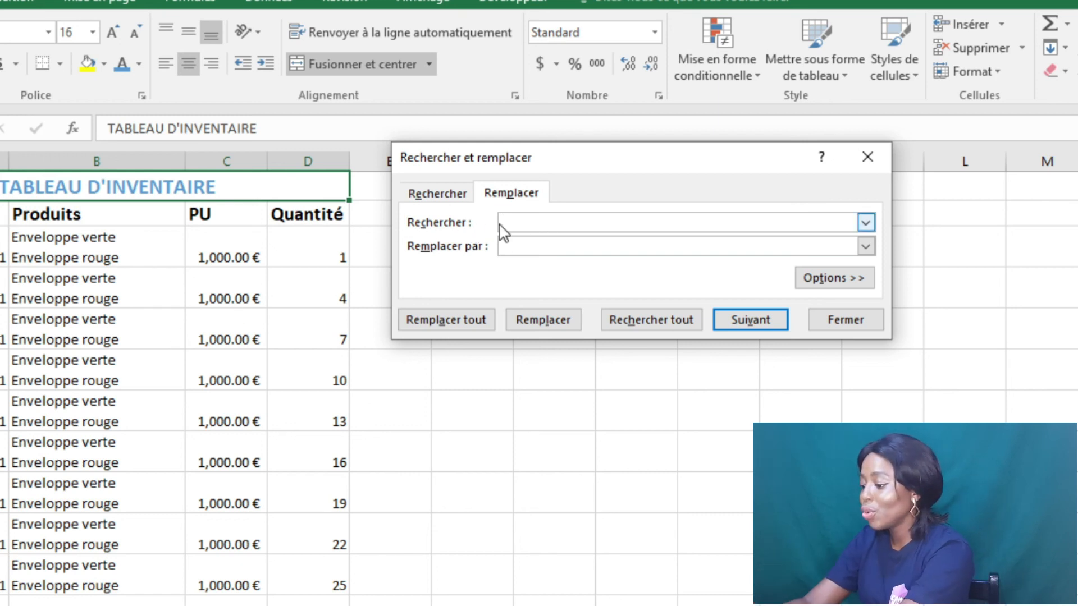
type("erte")
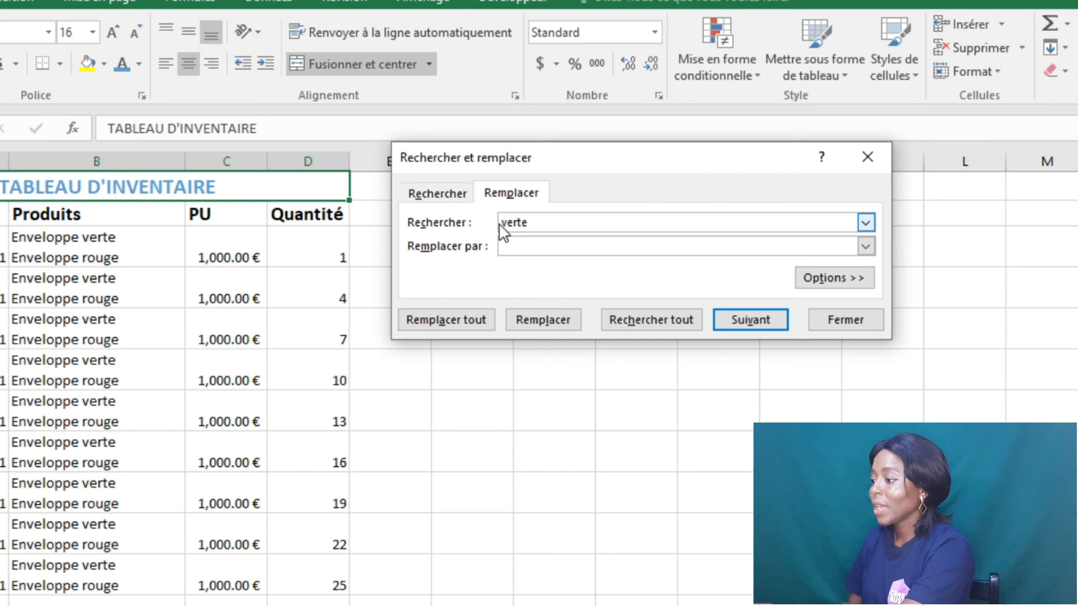
left_click(540, 246)
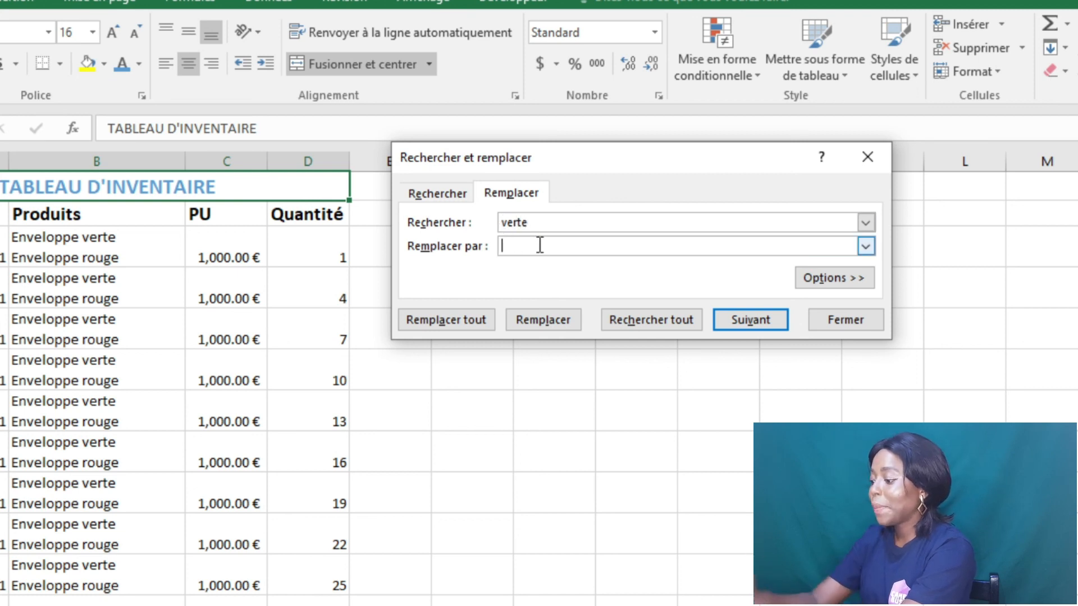
type("orange")
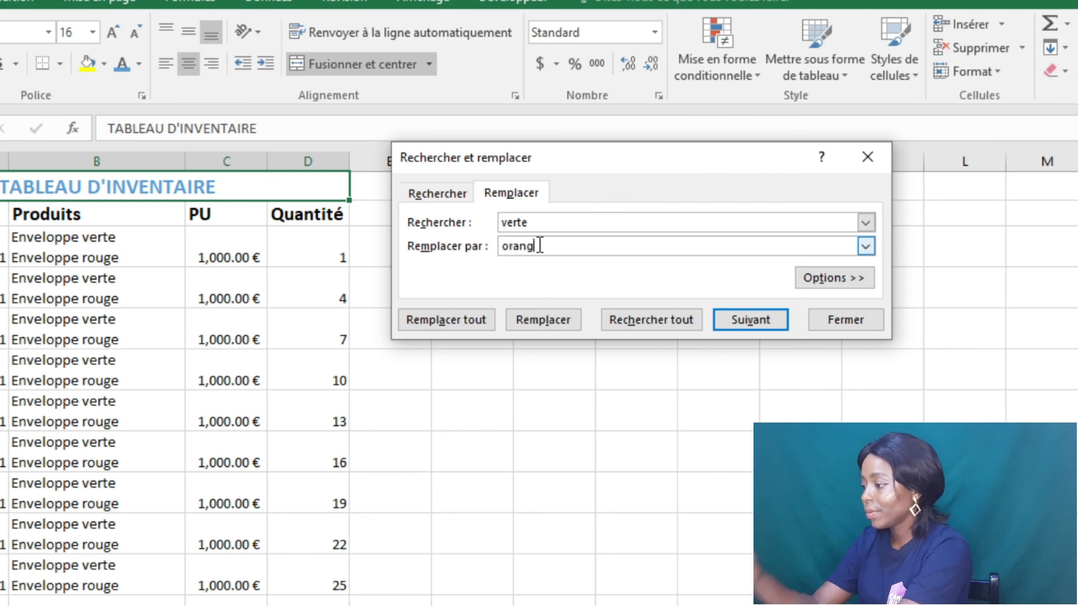
left_click(437, 321)
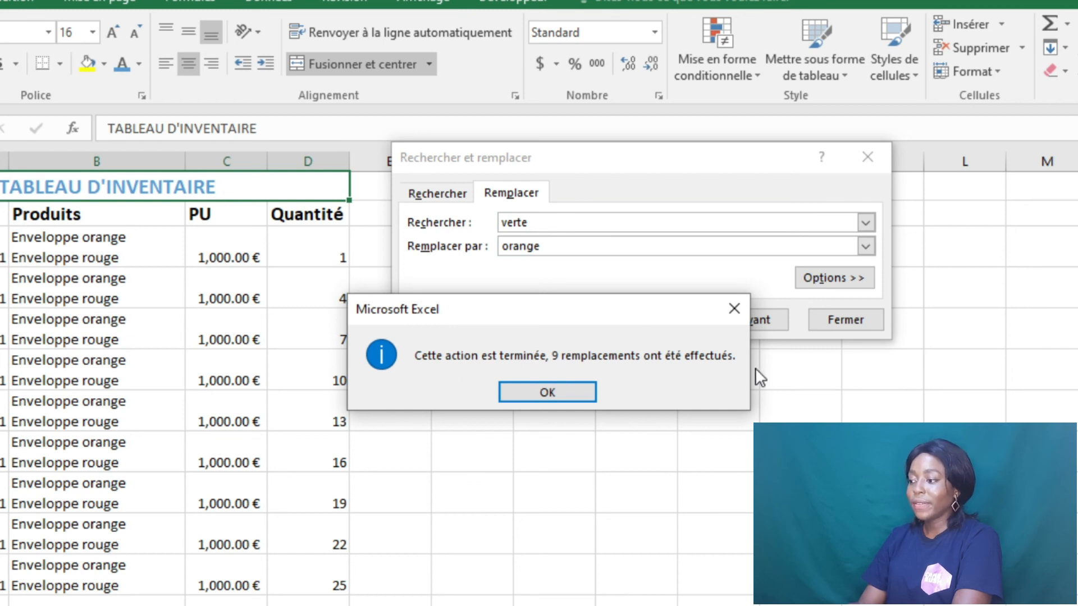
left_click(554, 397)
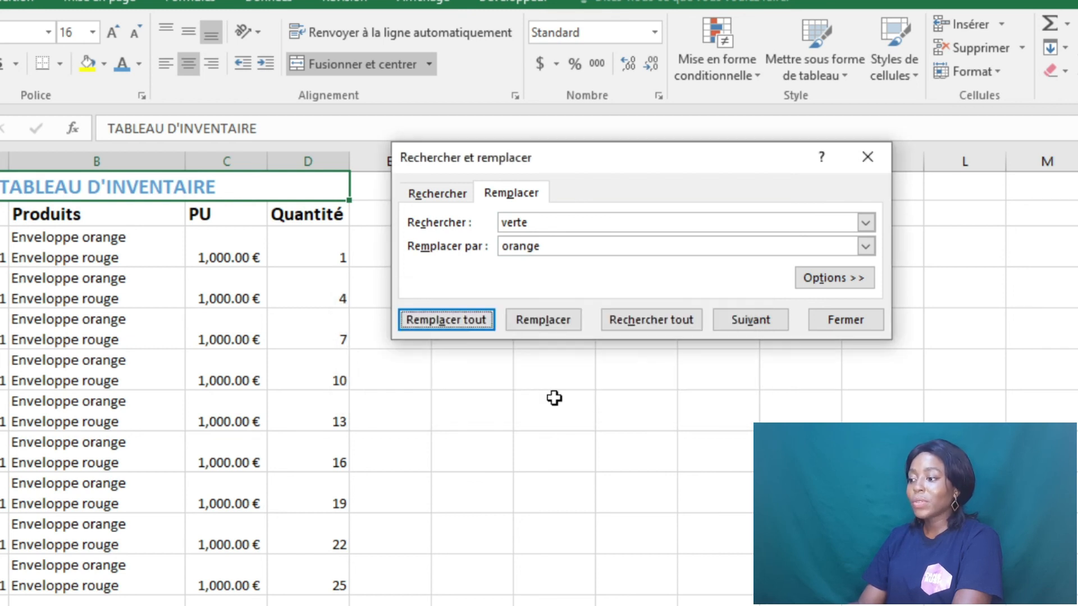